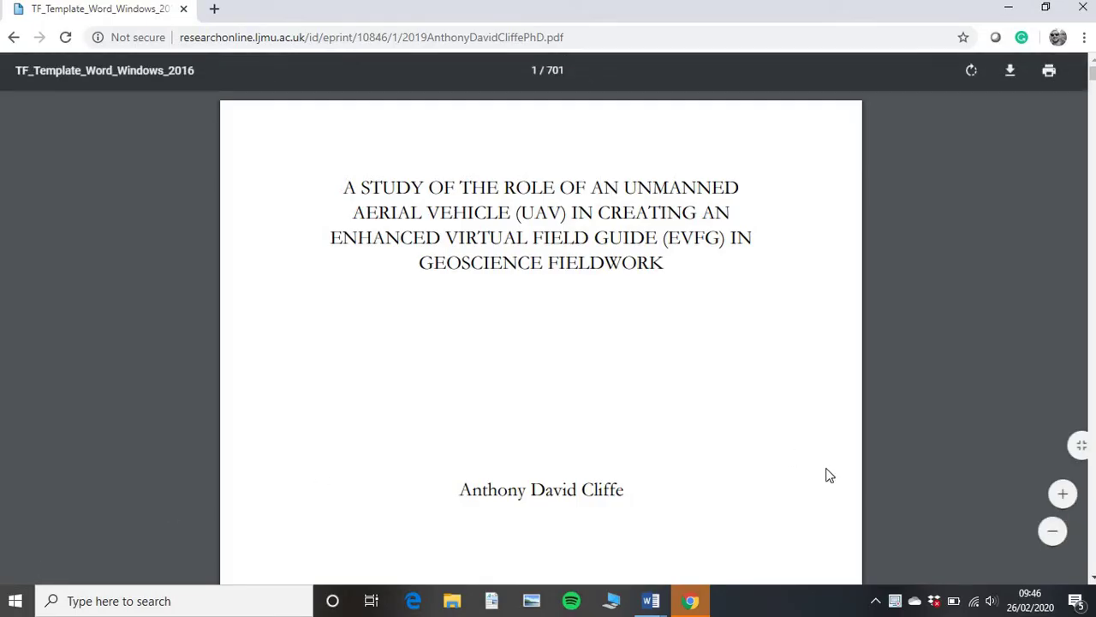
Examine the thesis PDF's front matter, from the title page through the acknowledgements, abstract and definitions to the table of contents.
scroll(829, 475, down, 1)
scroll(829, 476, down, 8)
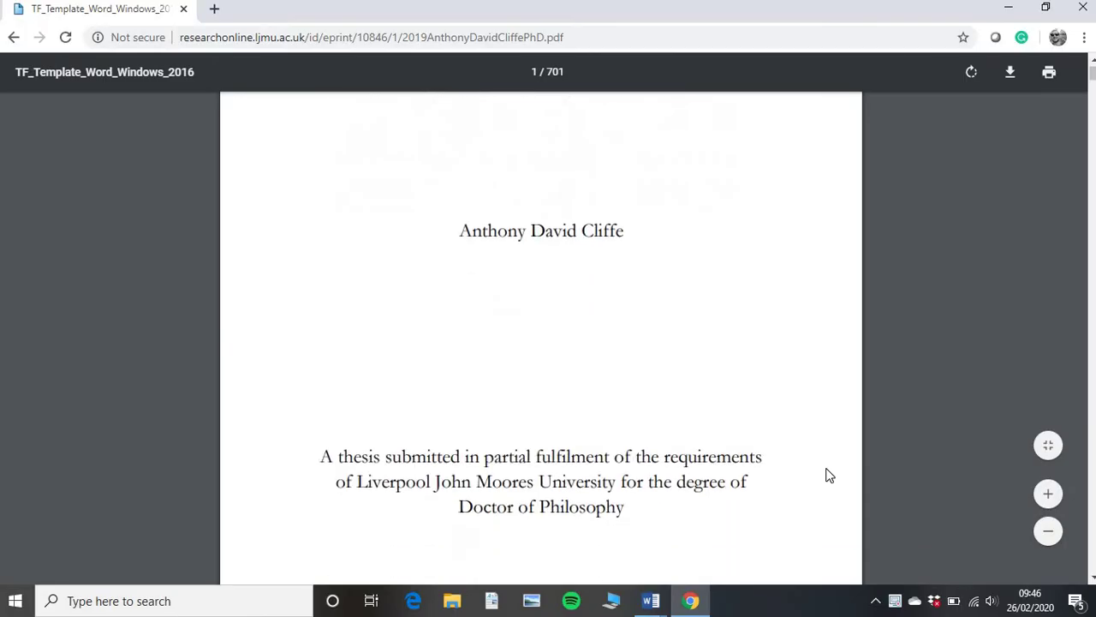
scroll(829, 476, down, 10)
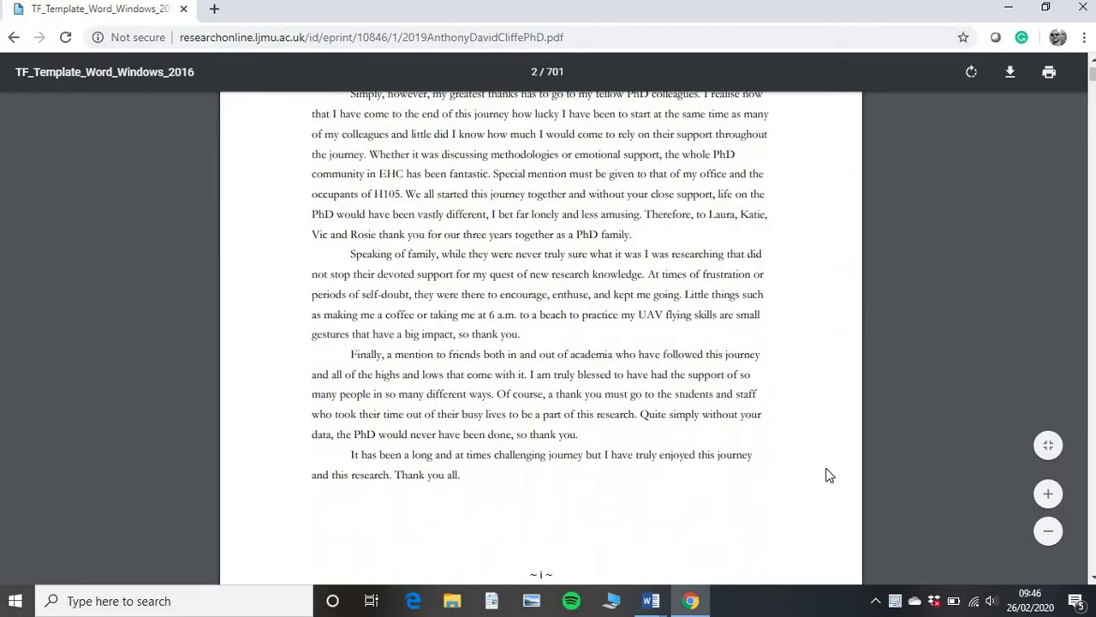
scroll(829, 475, down, 10)
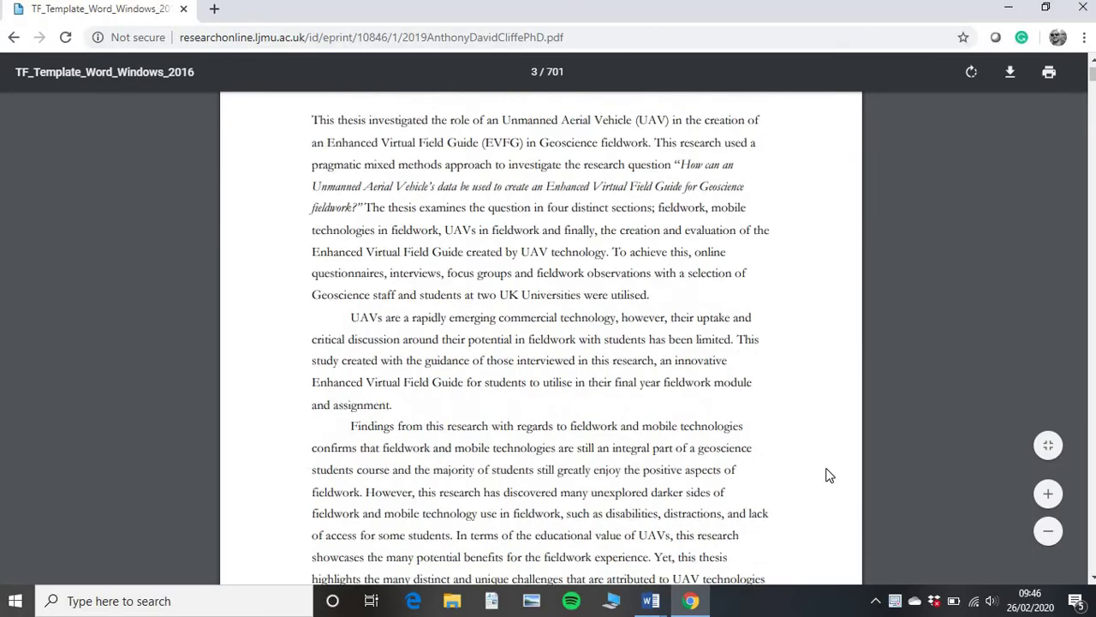
scroll(829, 476, down, 5)
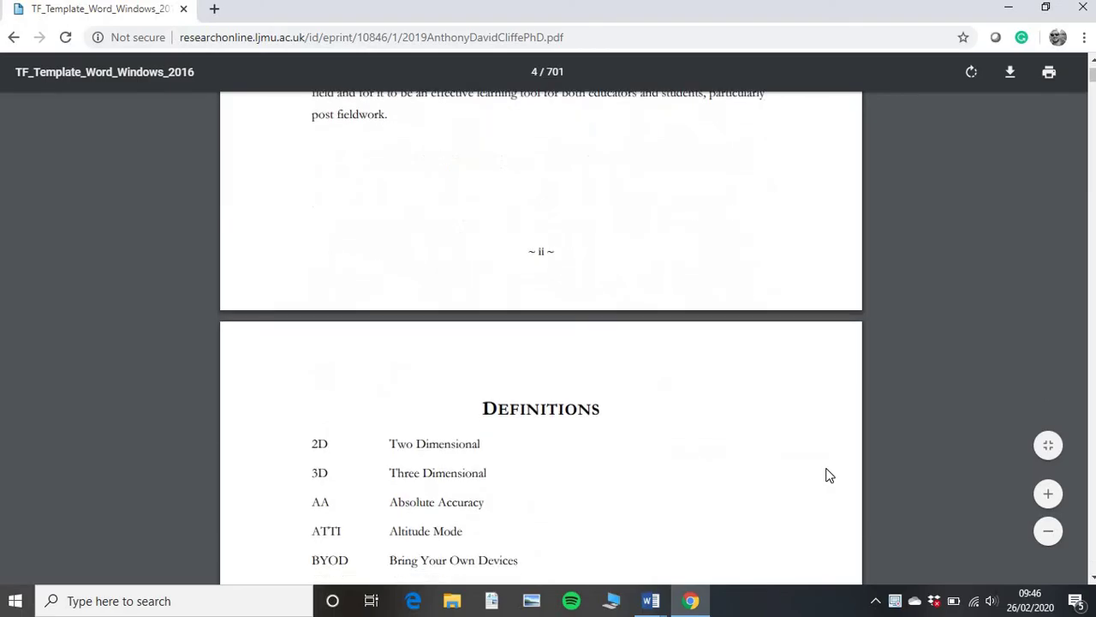
scroll(829, 476, up, 1)
scroll(830, 475, up, 10)
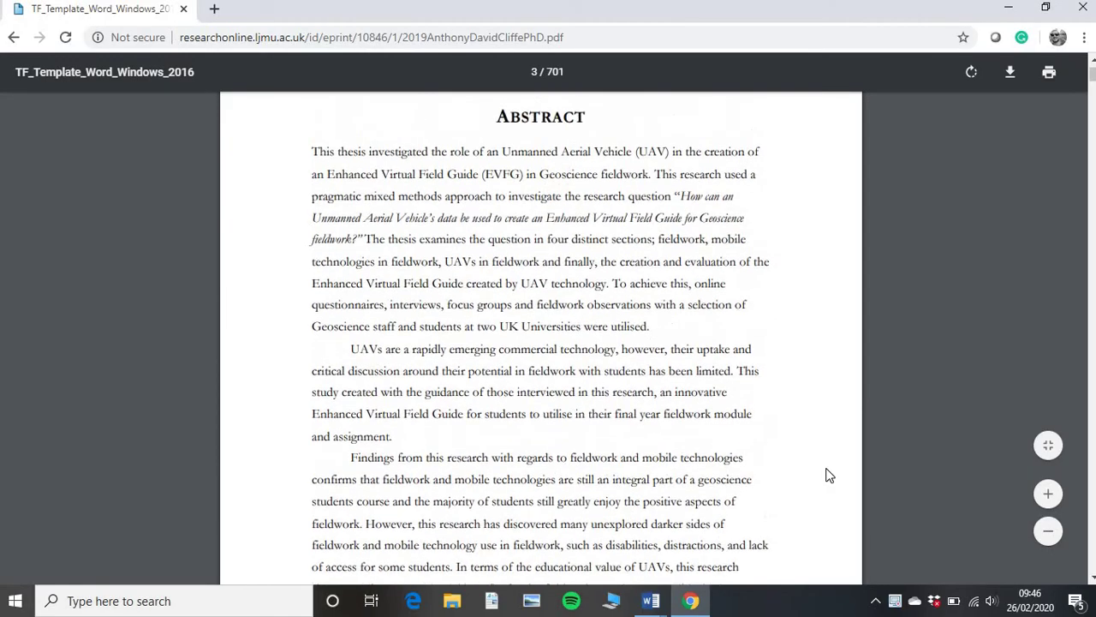
scroll(829, 476, up, 8)
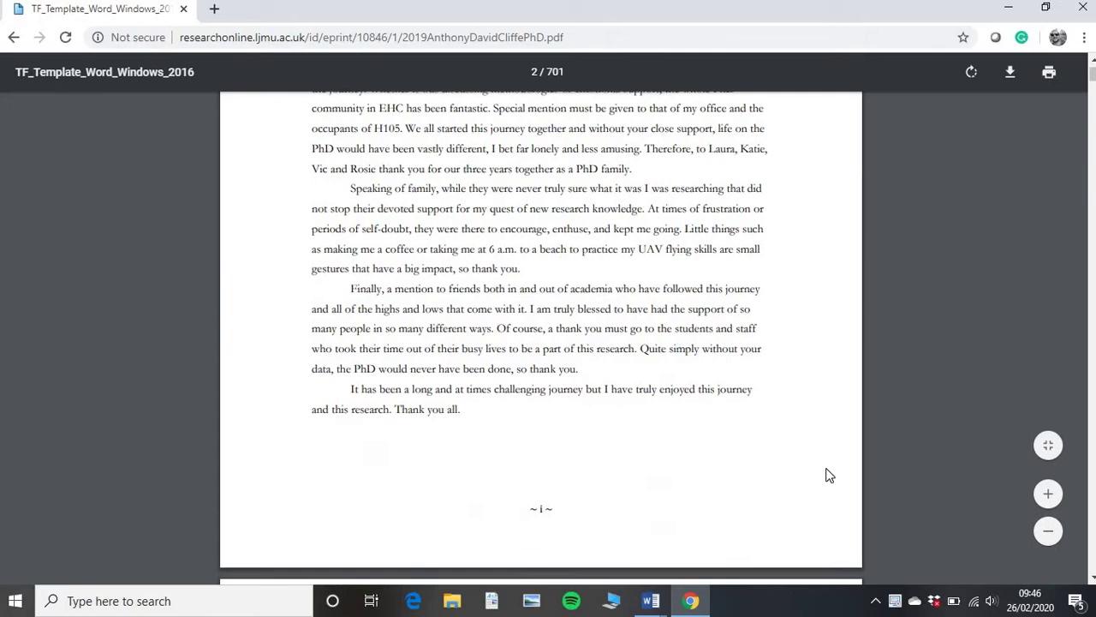
scroll(829, 476, down, 6)
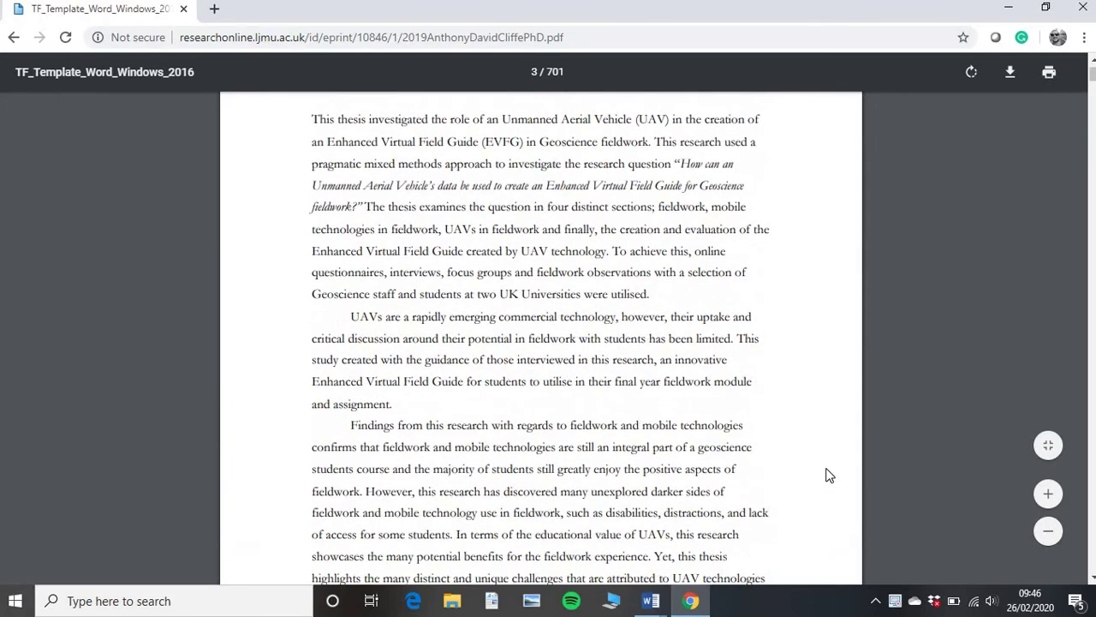
scroll(829, 476, down, 8)
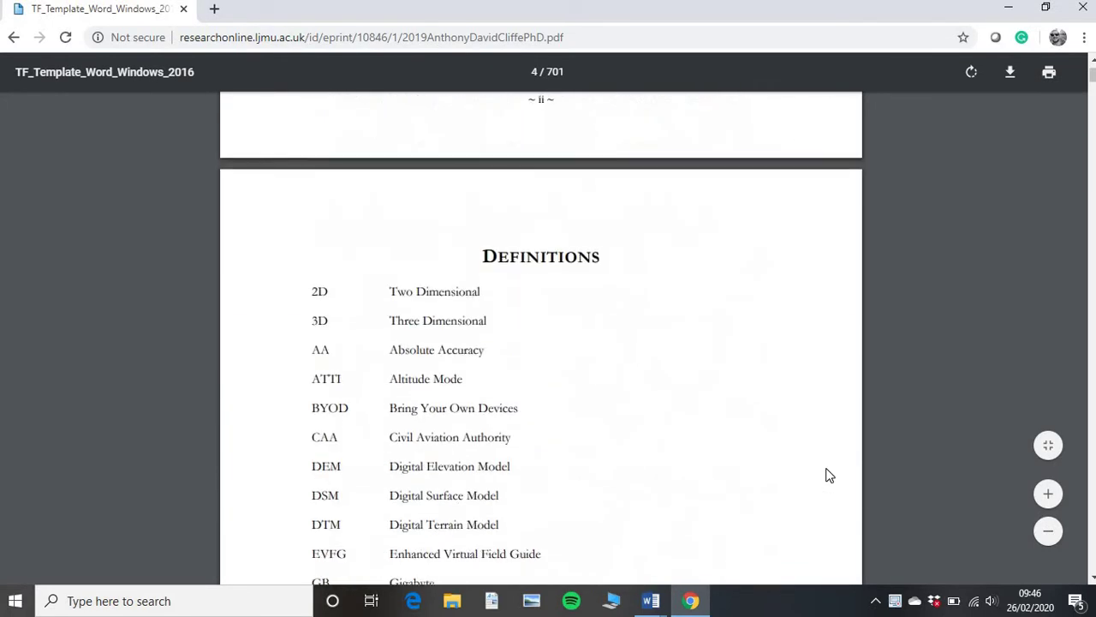
scroll(830, 475, down, 15)
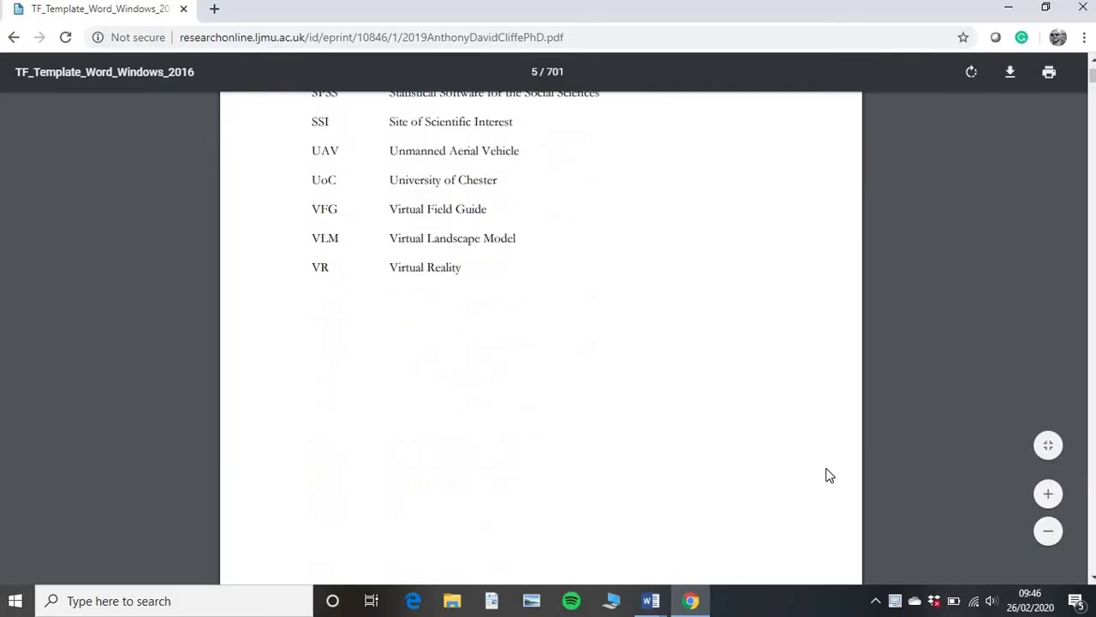
scroll(829, 475, down, 12)
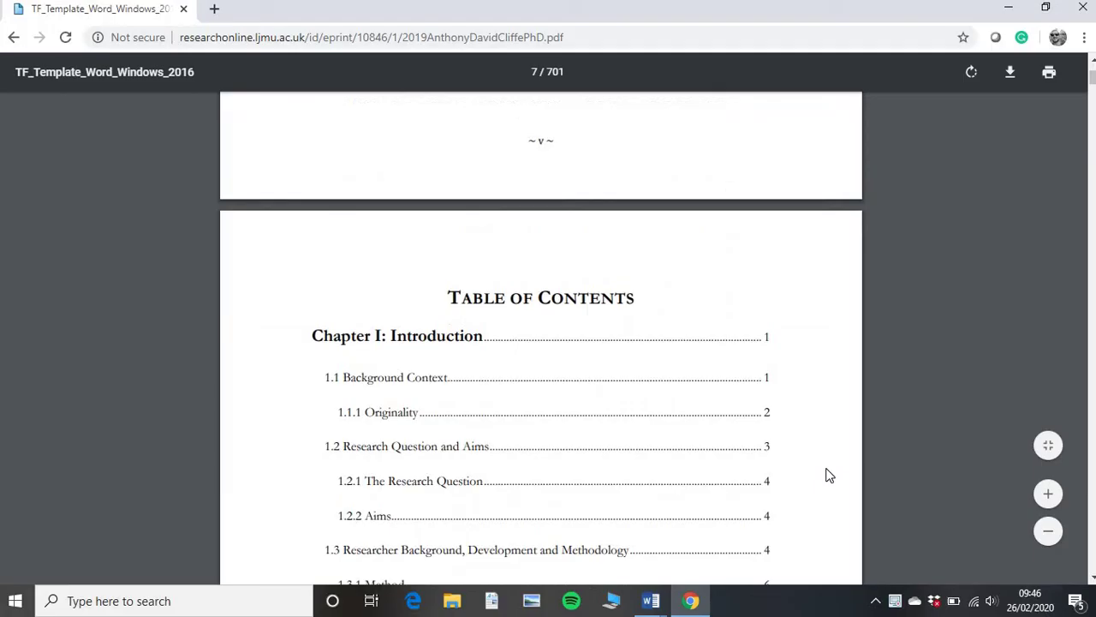
scroll(829, 476, down, 4)
scroll(829, 476, up, 1)
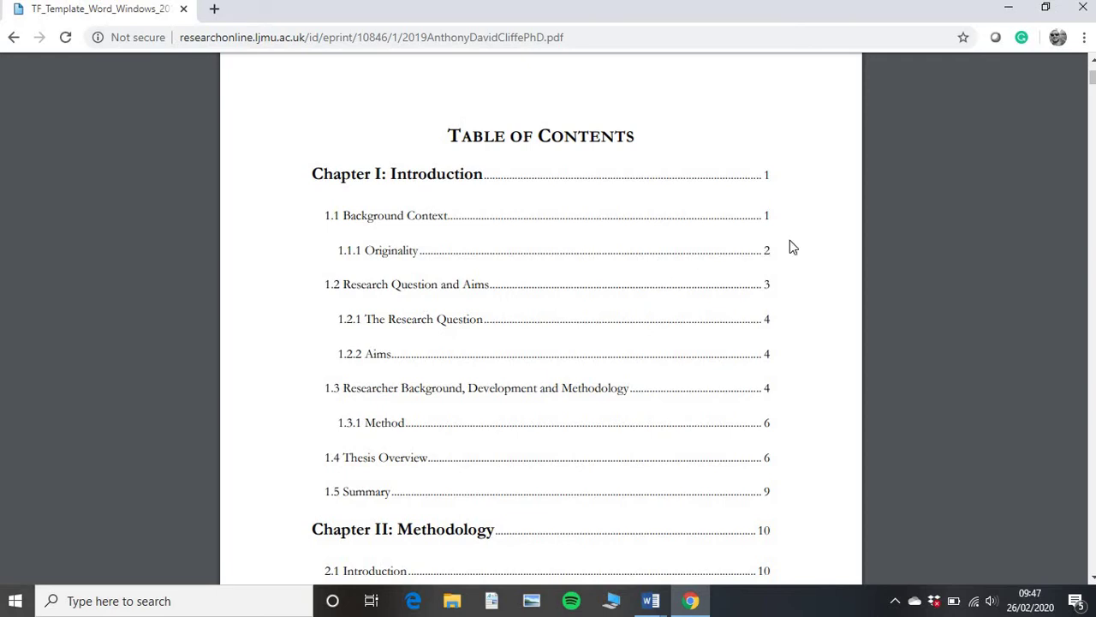
Examine the chapter and section numbering in the thesis's table of contents and the captions in its list of figures.
scroll(789, 240, down, 15)
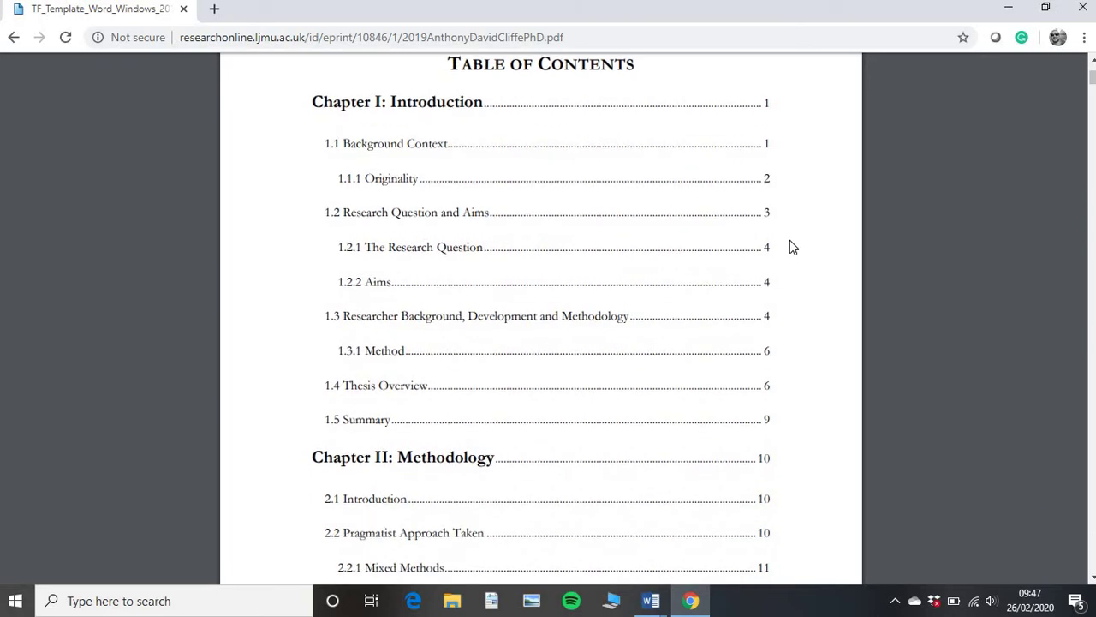
scroll(789, 241, down, 20)
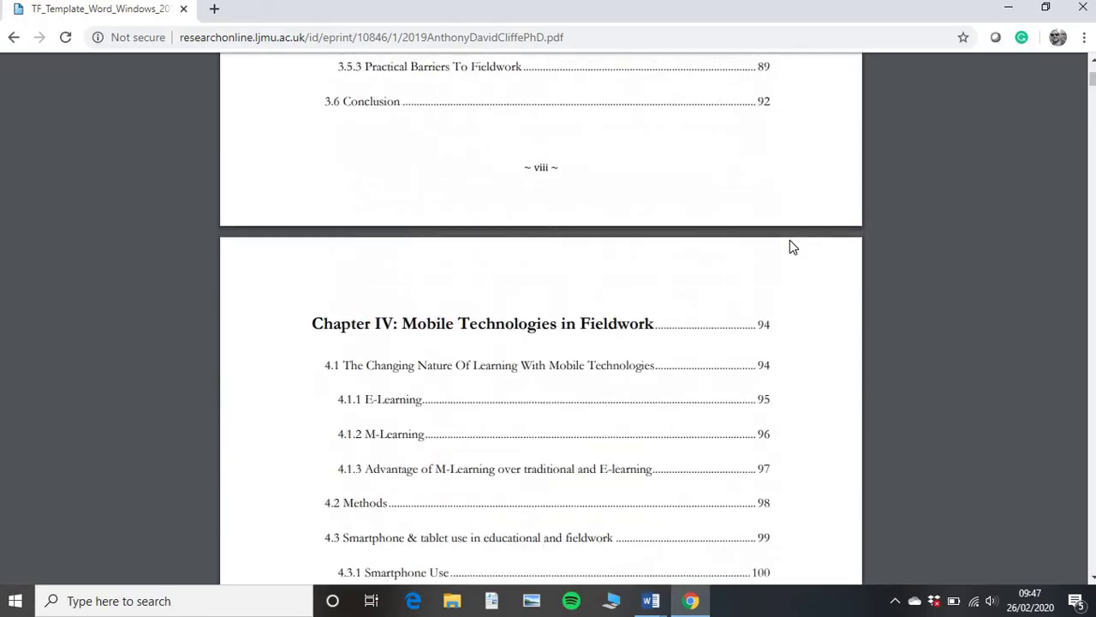
scroll(790, 246, down, 20)
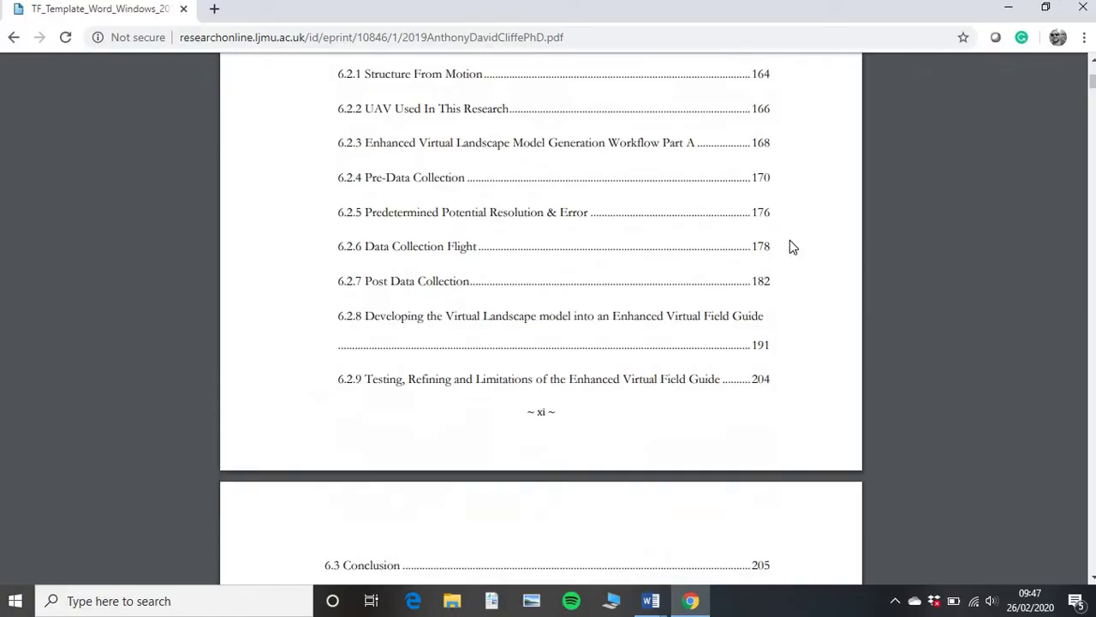
scroll(789, 247, down, 20)
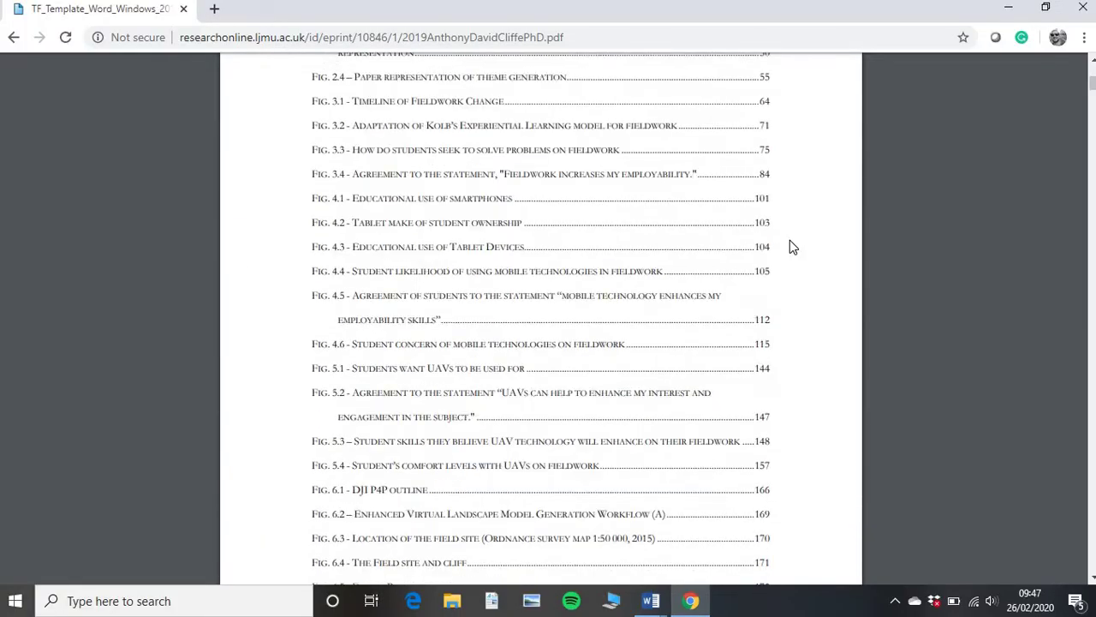
scroll(790, 247, up, 3)
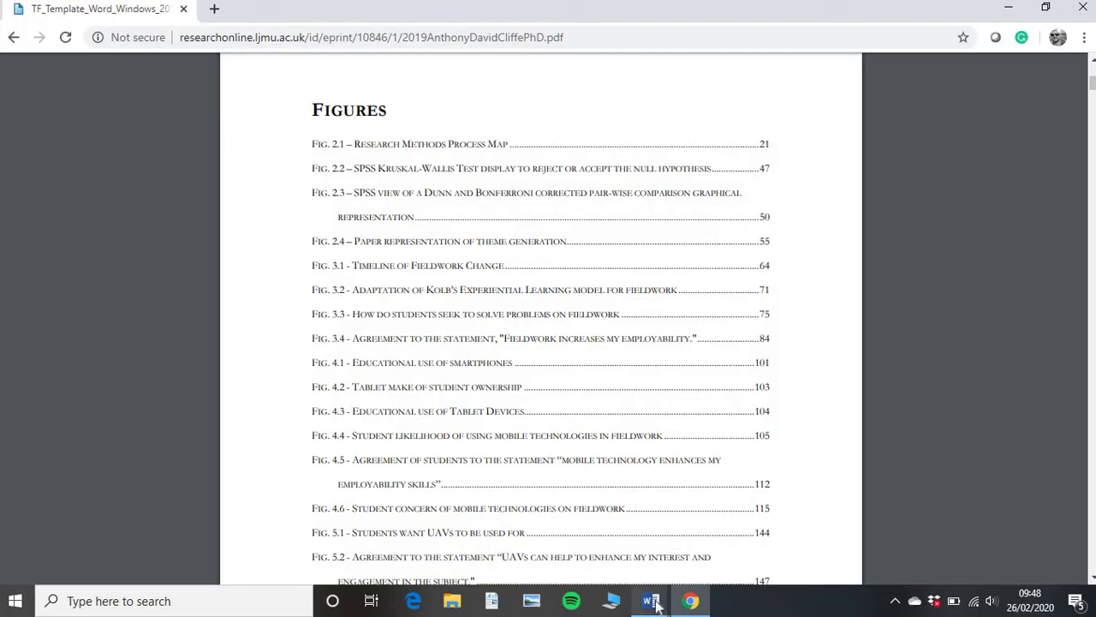
Switch to the blank Word document and apply the multilevel list numbered 1 Heading 1, 1.1 Heading 2, 1.1.1 Heading 3.
mouse_move(651, 600)
click(734, 502)
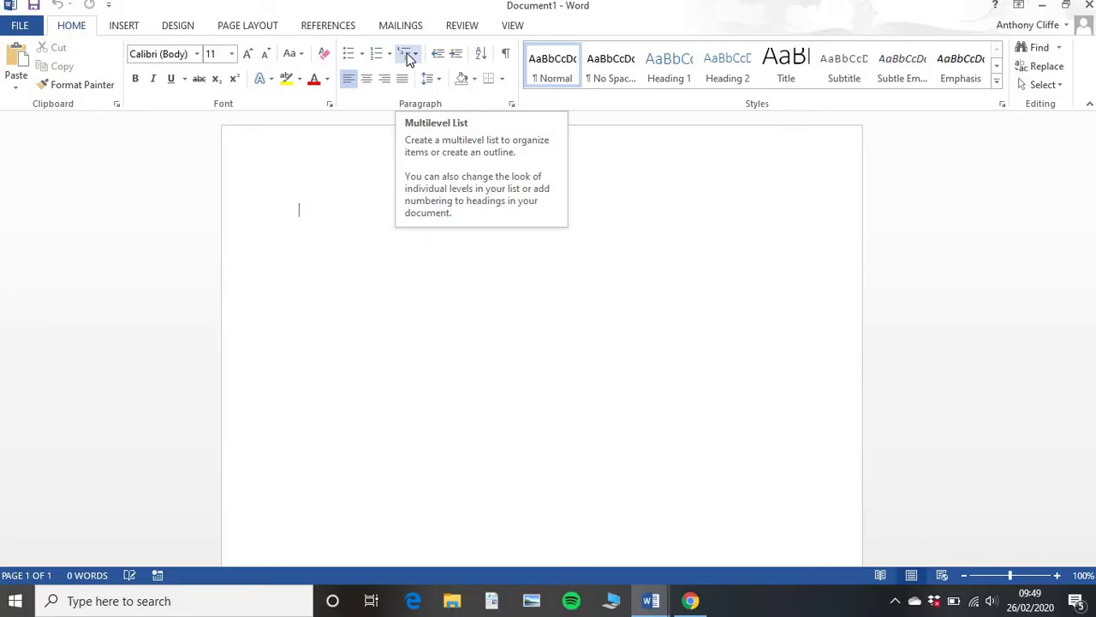
click(407, 55)
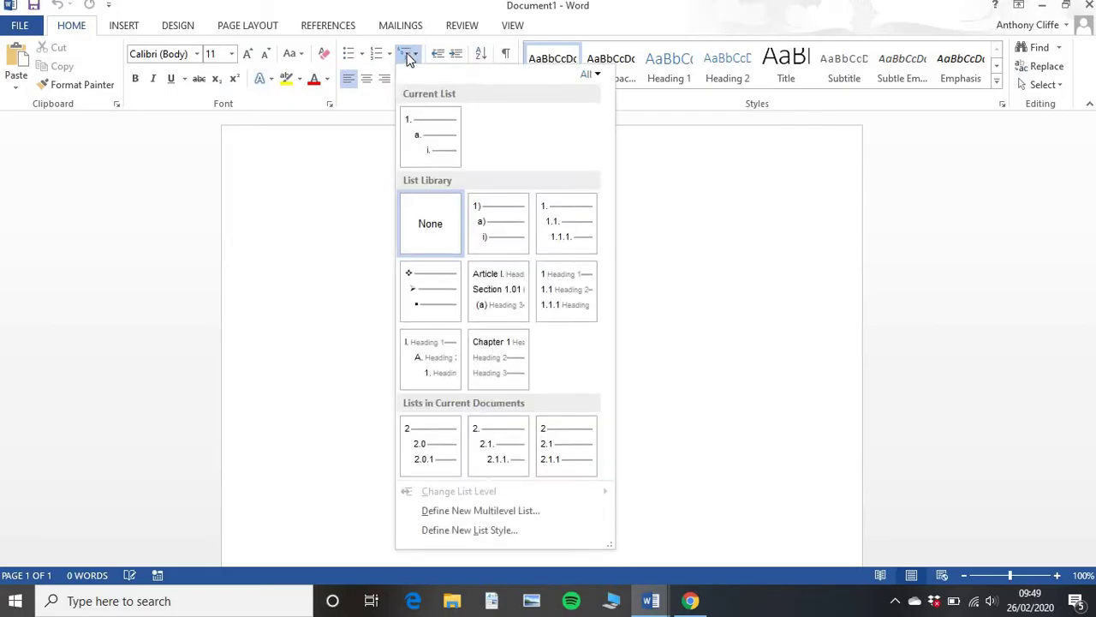
mouse_move(571, 300)
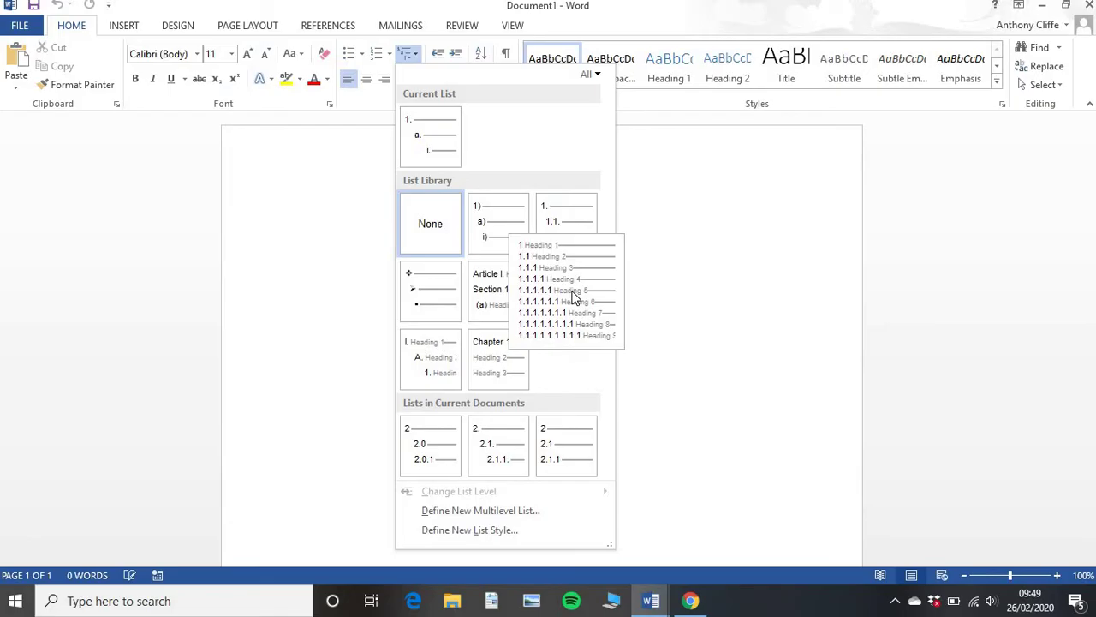
click(572, 293)
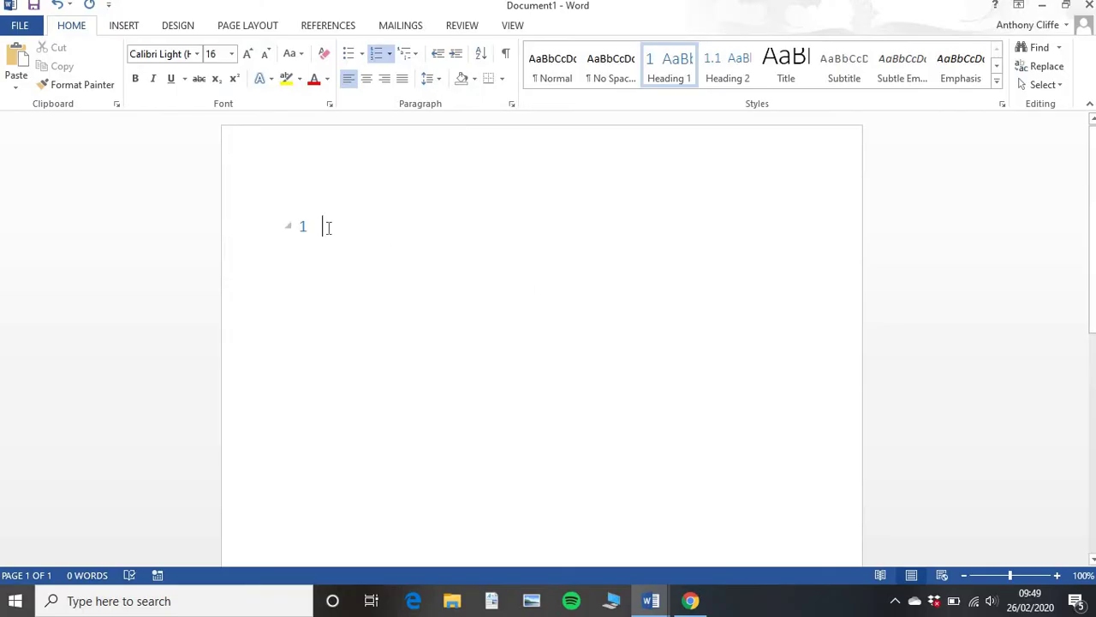
Define a new multilevel list with all options shown and set the level 1 number format to "Chapter 1:".
click(419, 57)
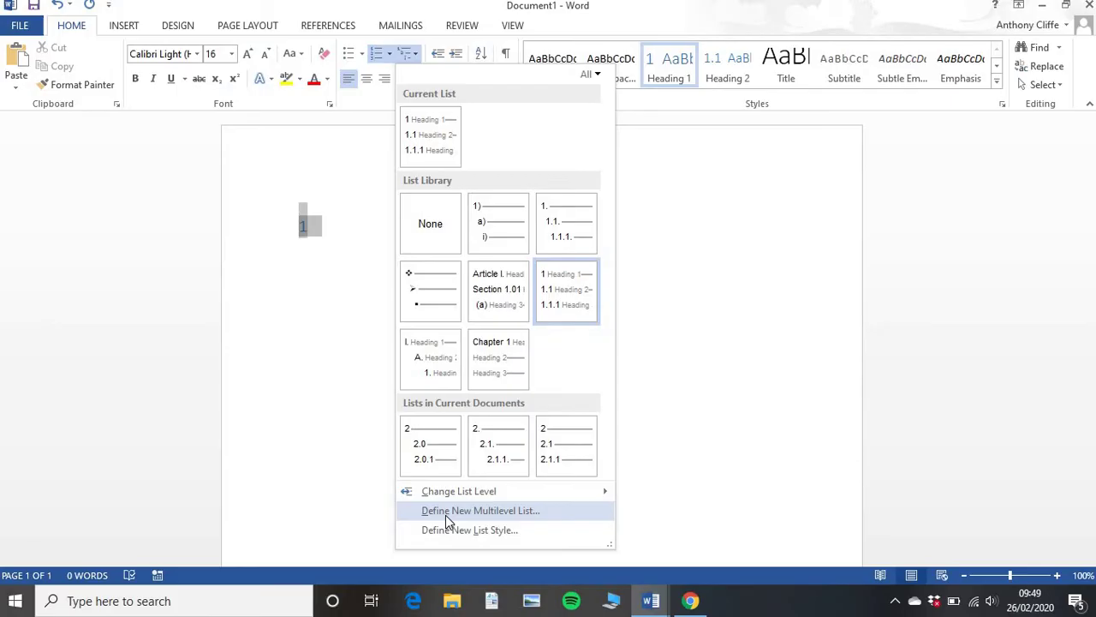
click(446, 512)
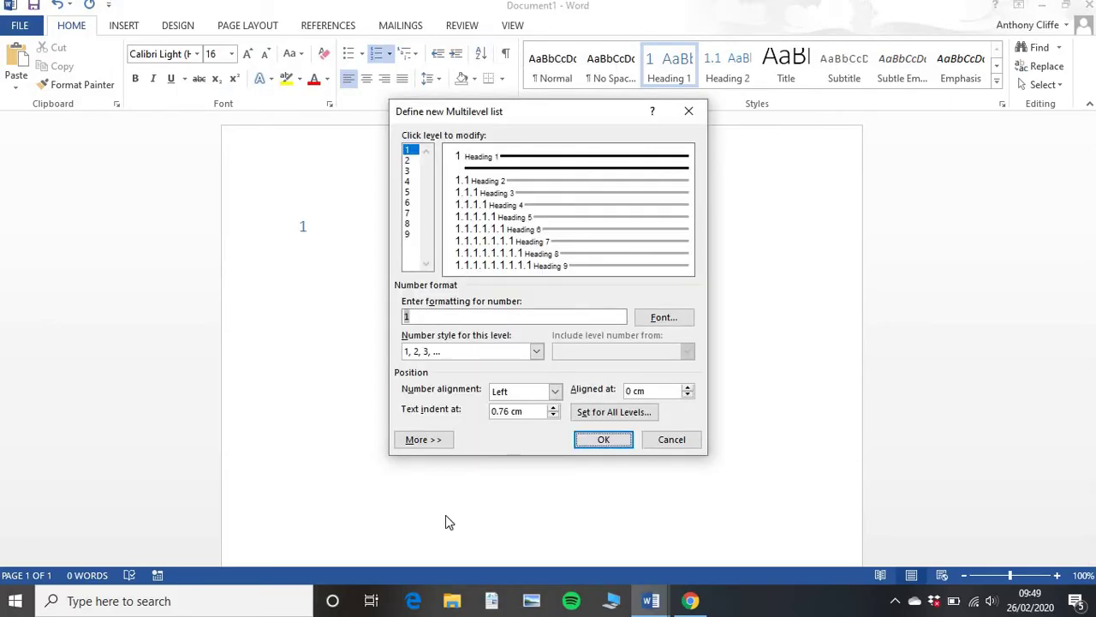
click(422, 440)
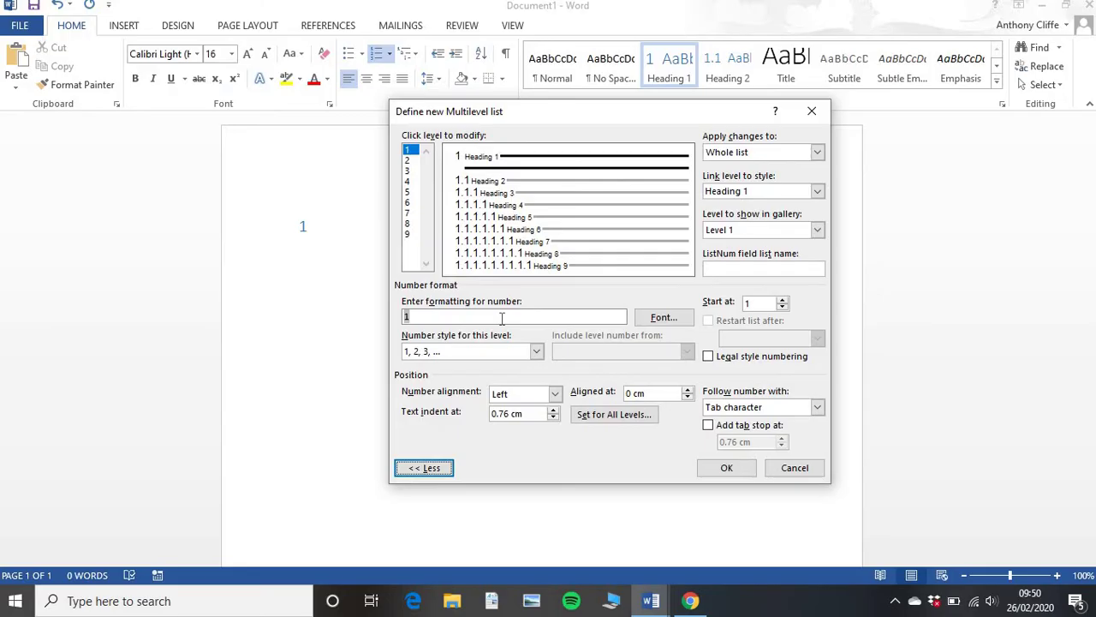
click(406, 318)
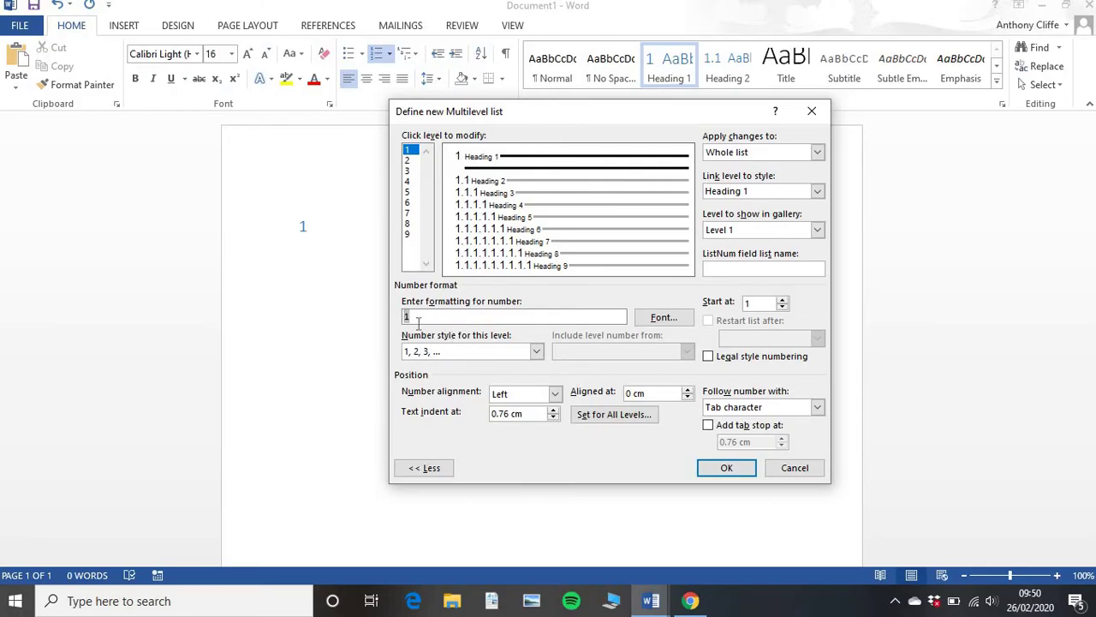
text(Chapter)
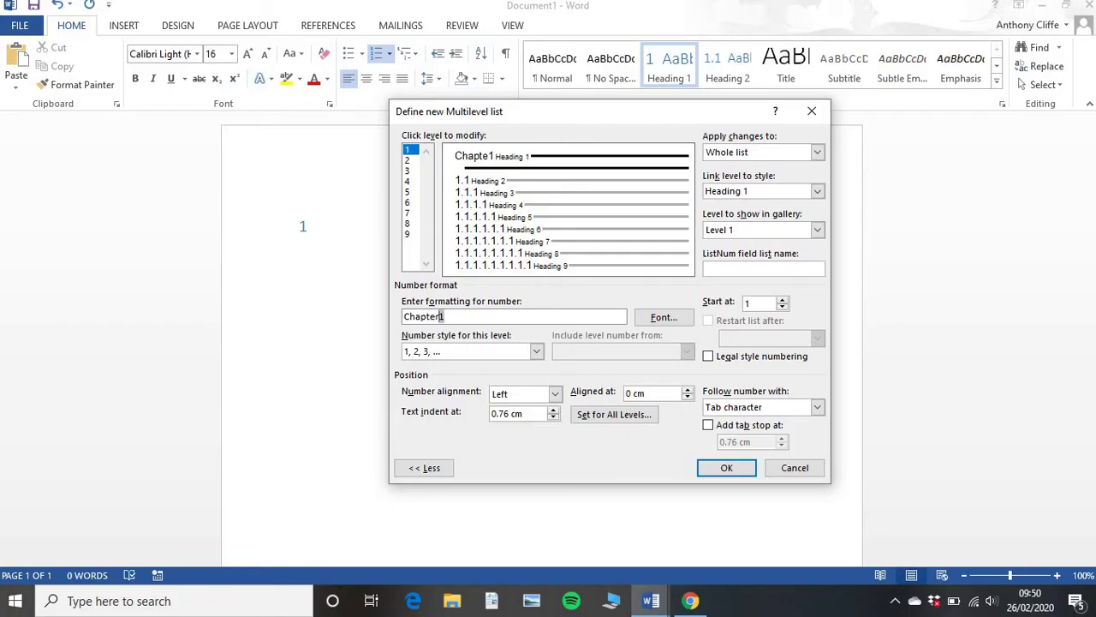
click(455, 316)
text(:)
Follow the level 1 number with a space, accept the indents for all levels, and keep the 1, 2, 3 number style.
click(818, 407)
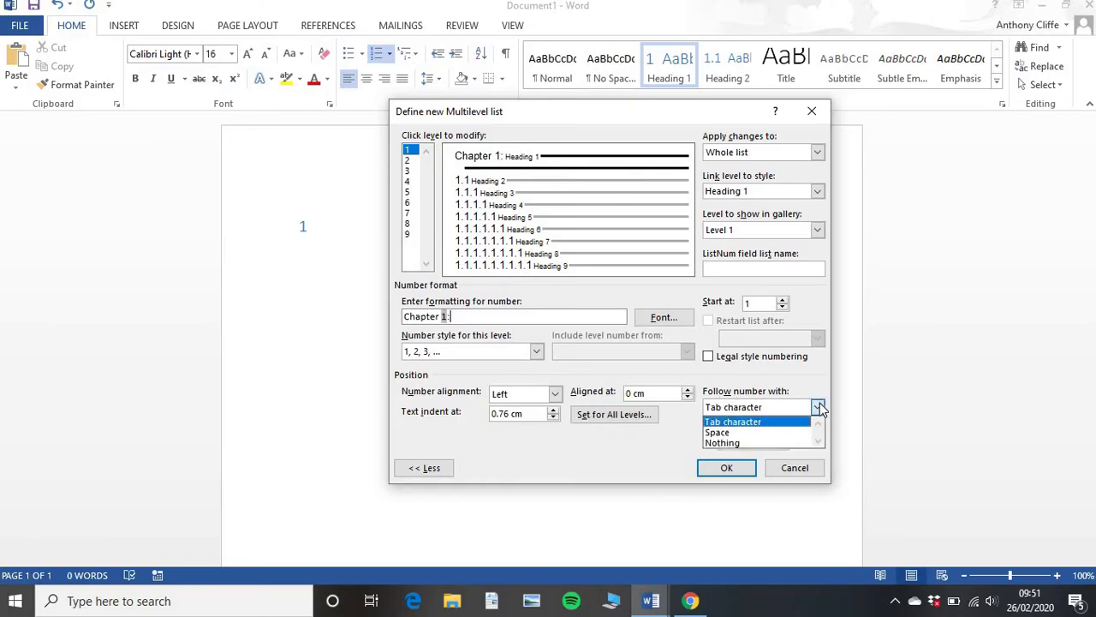
click(780, 432)
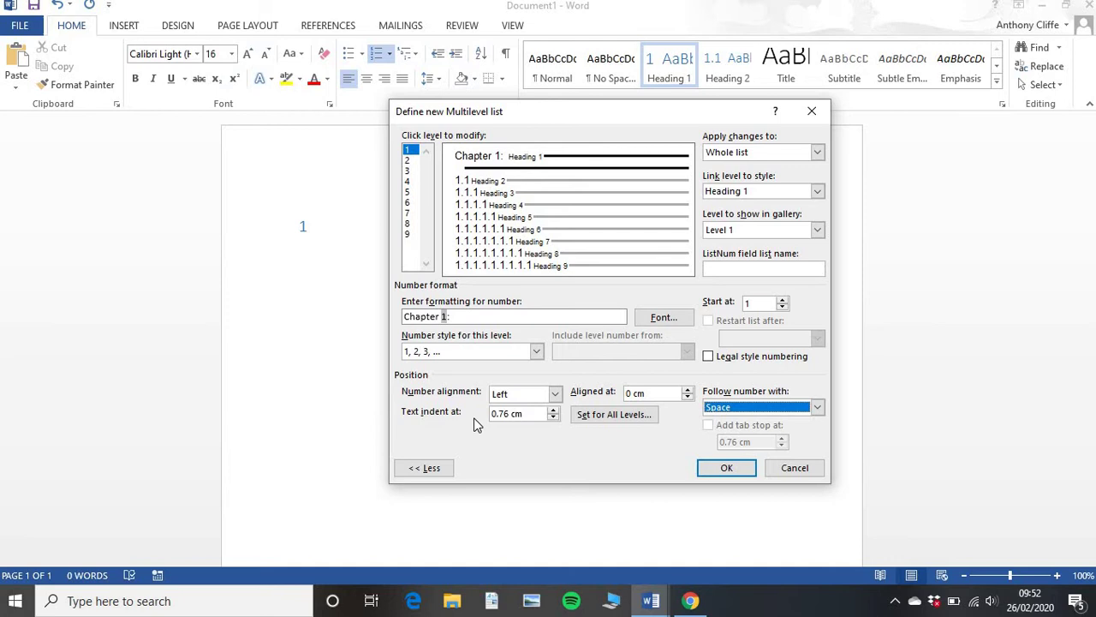
click(606, 419)
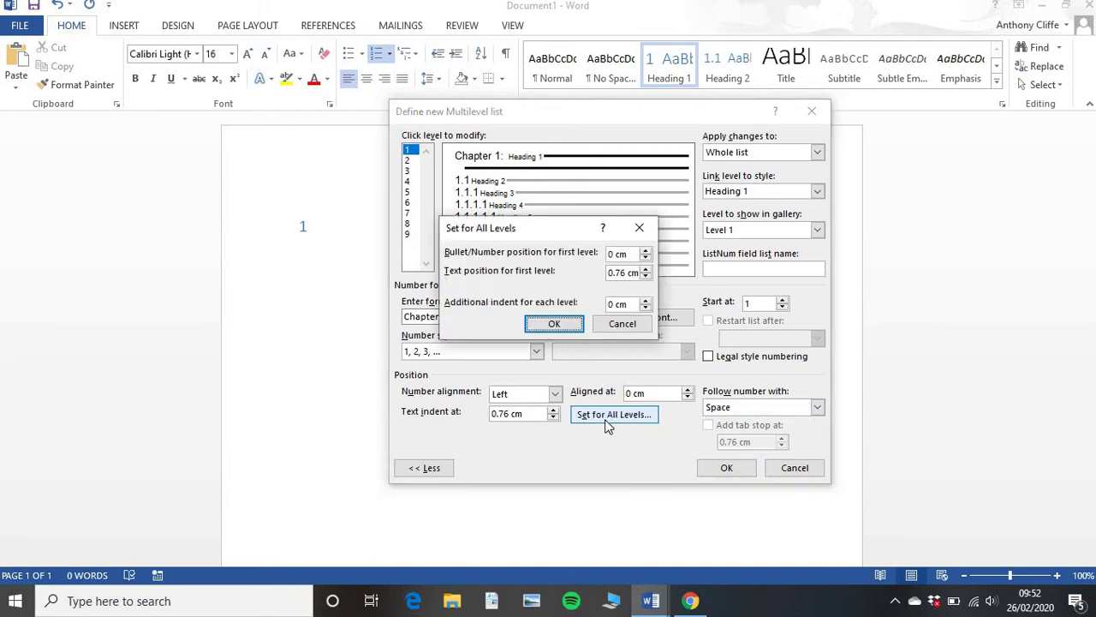
click(560, 326)
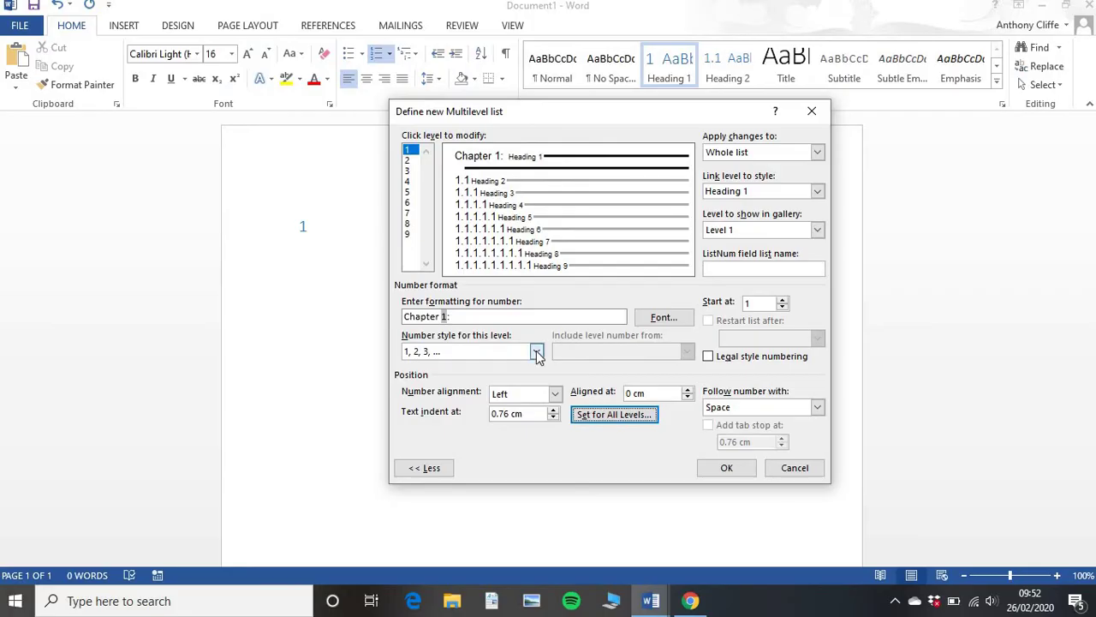
click(536, 352)
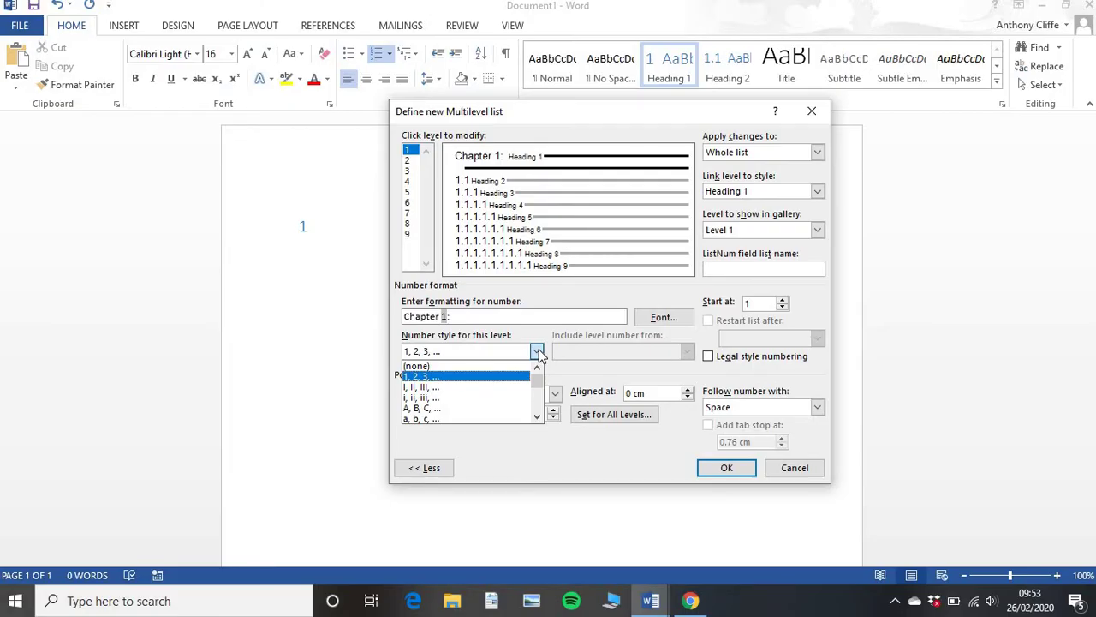
click(543, 457)
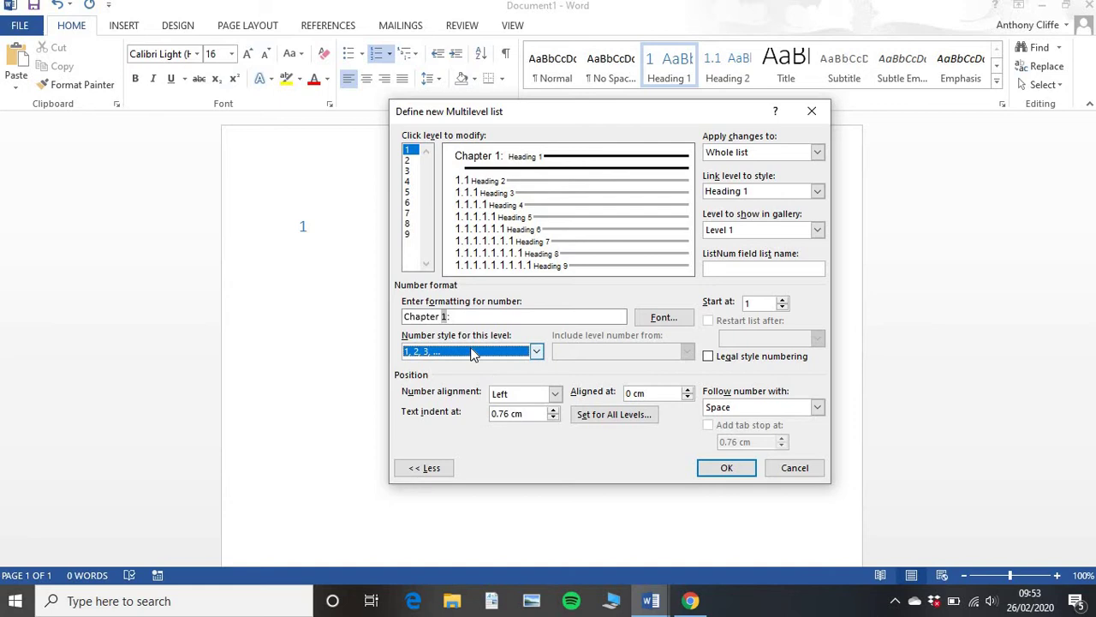
Select level 2 of the list, switch to the thesis PDF in Chrome, and examine the heading numbering in Chapter I.
click(409, 161)
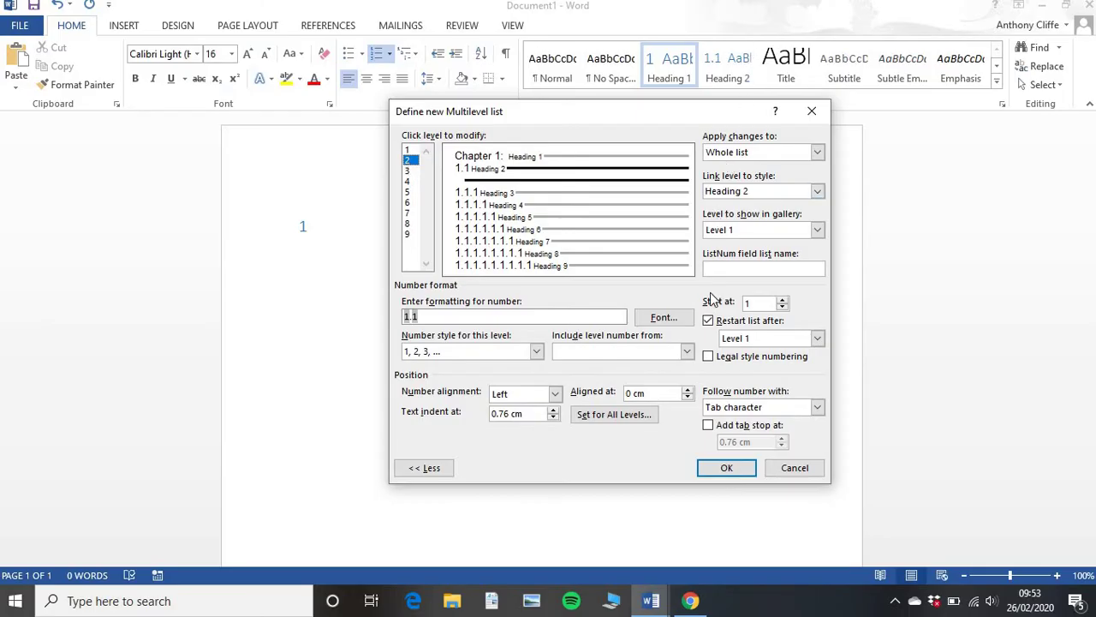
click(701, 603)
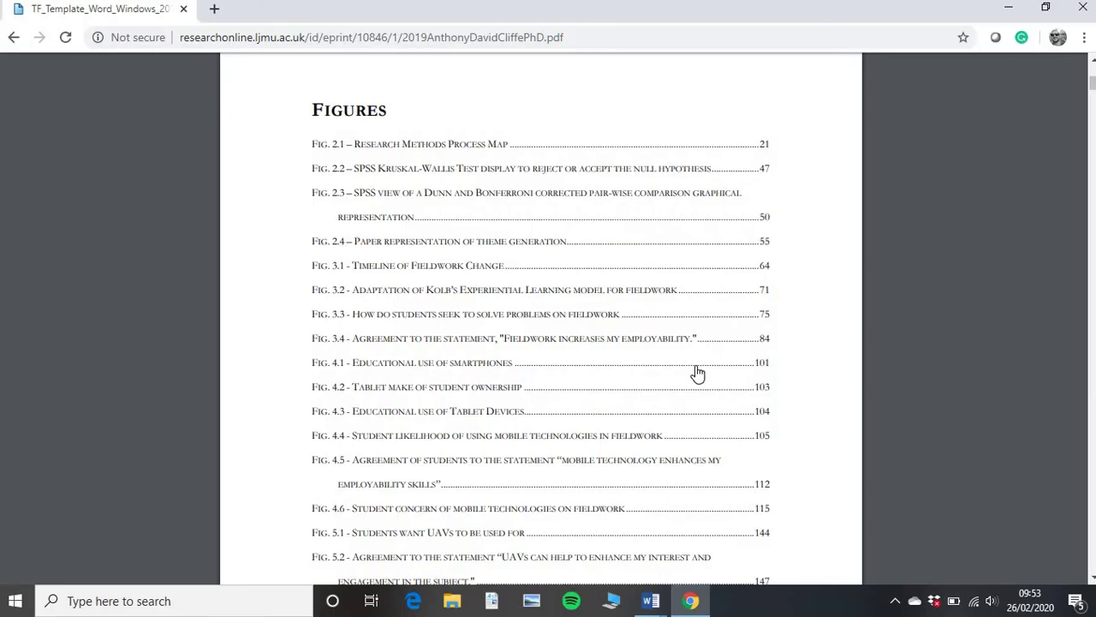
scroll(698, 374, down, 20)
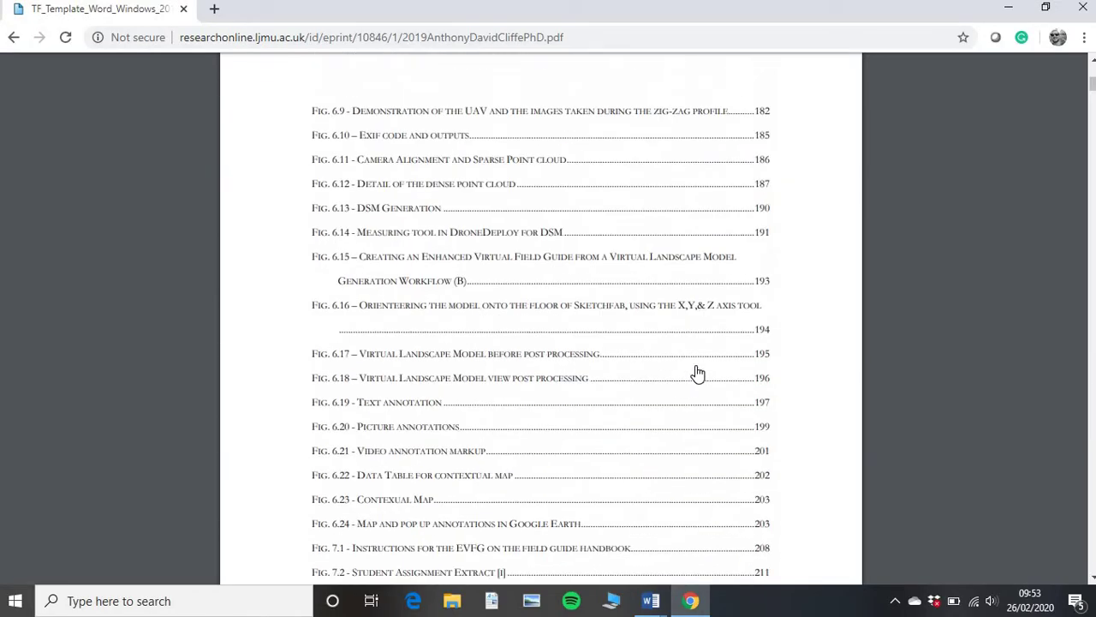
scroll(698, 374, down, 20)
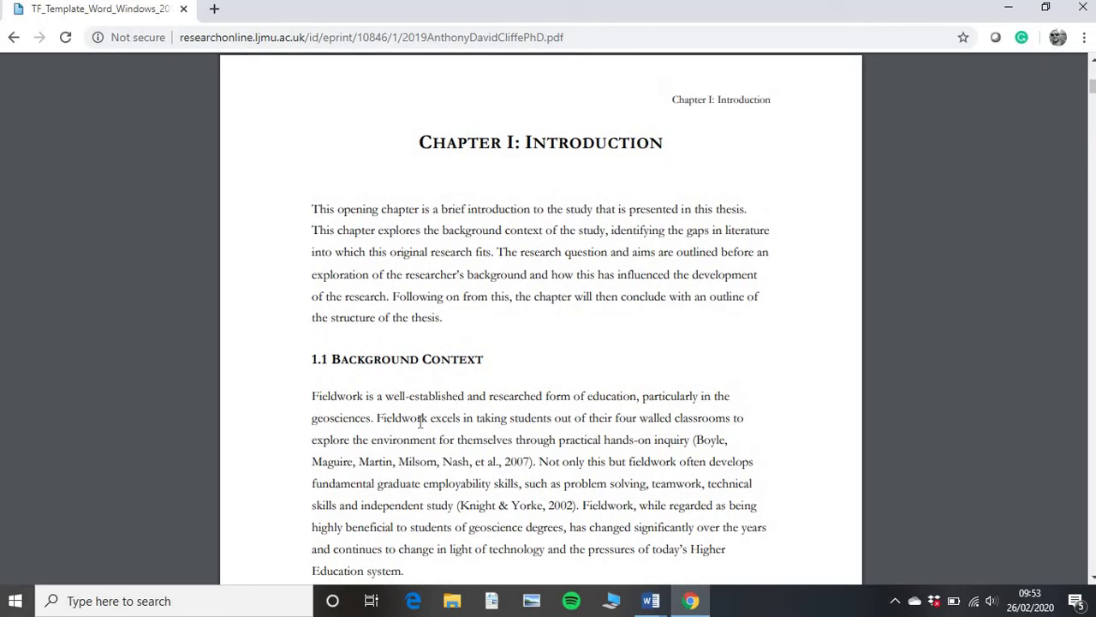
Examine the second- and third-level heading numbering in Chapter I of the thesis PDF, from Background Context to Thesis Overview.
scroll(420, 422, down, 1)
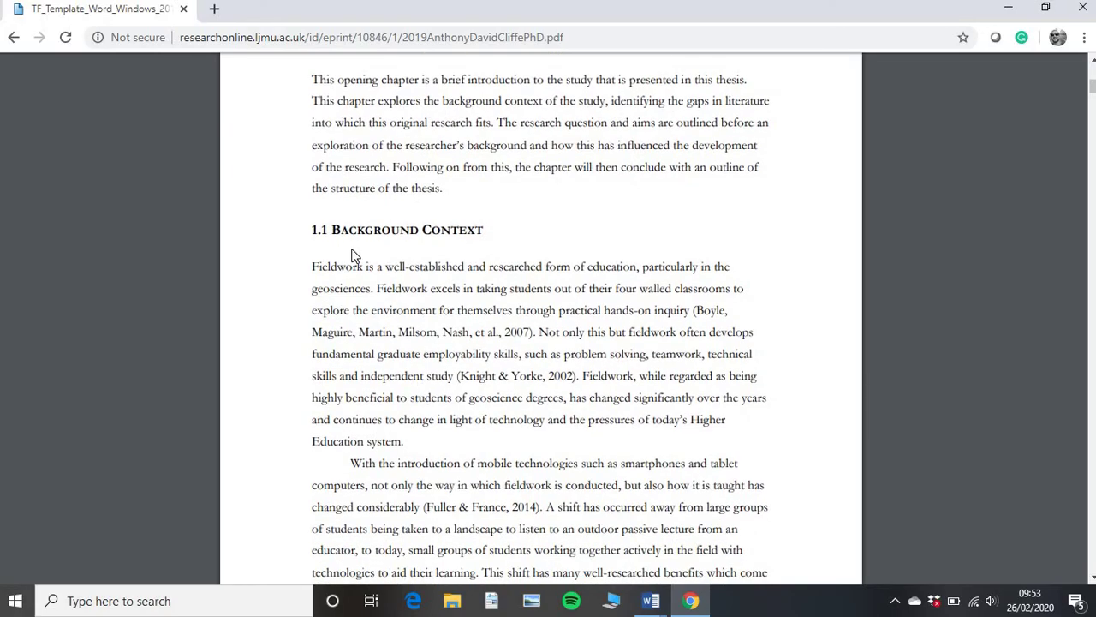
scroll(351, 255, down, 10)
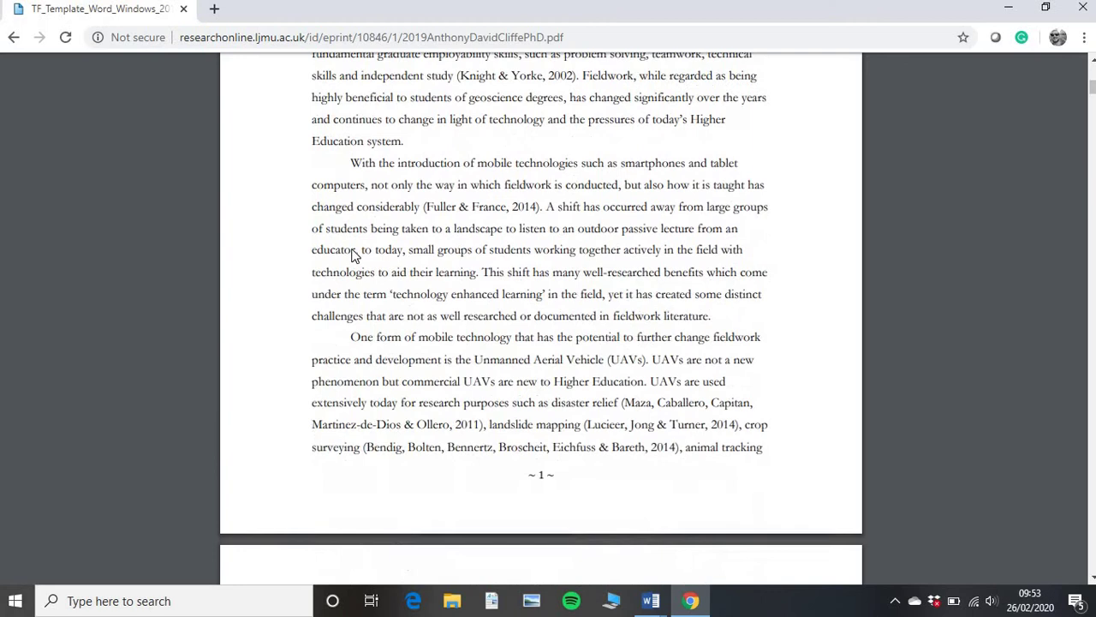
scroll(352, 255, down, 1)
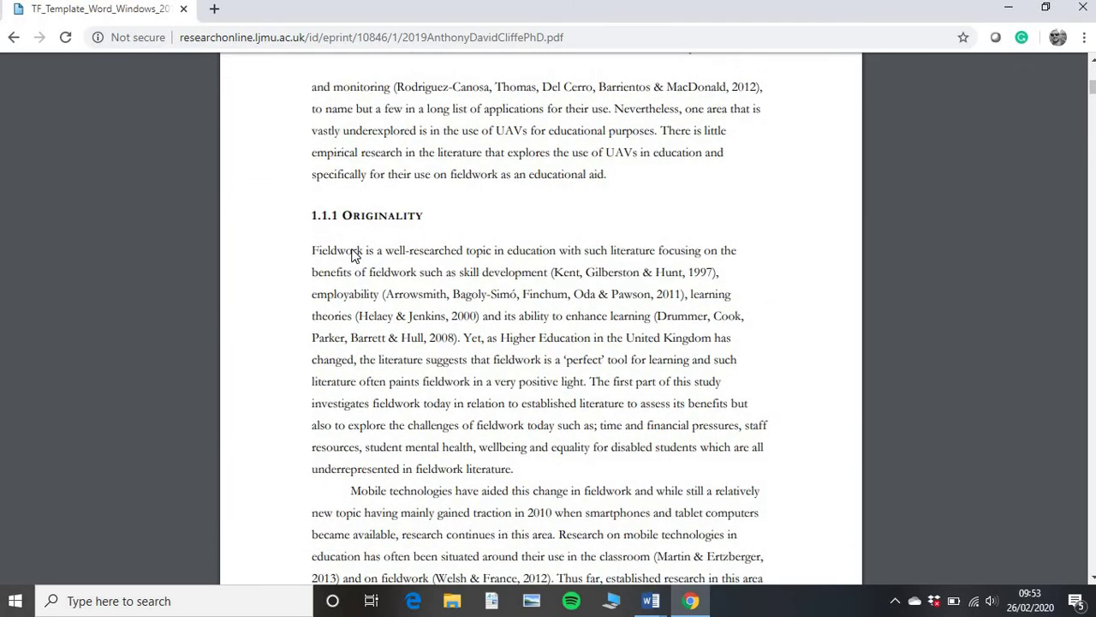
scroll(351, 255, up, 1)
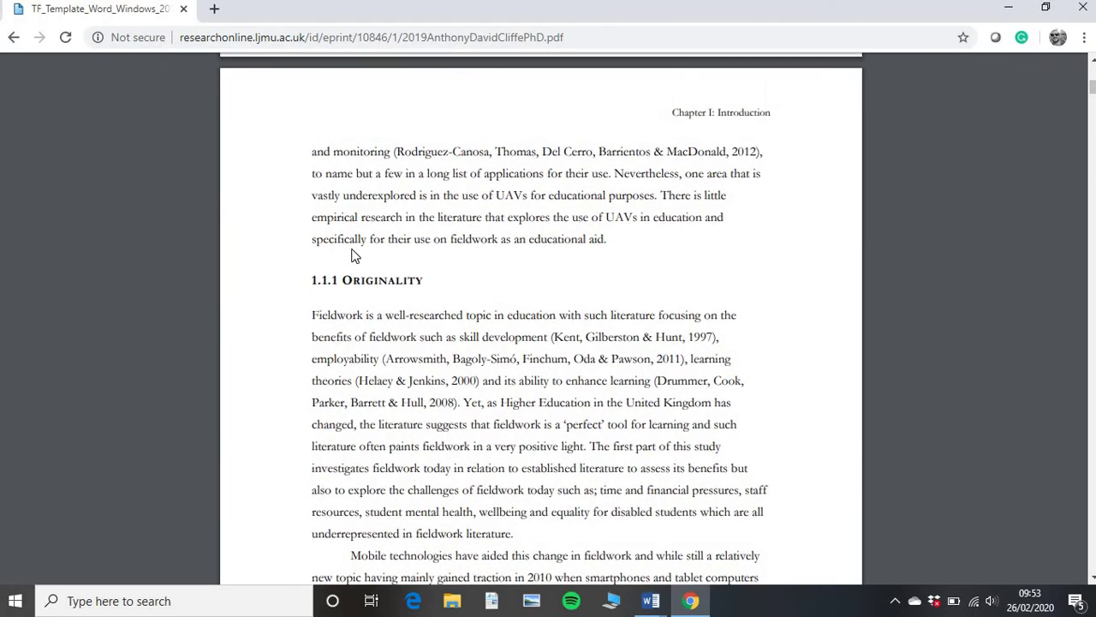
scroll(351, 255, down, 15)
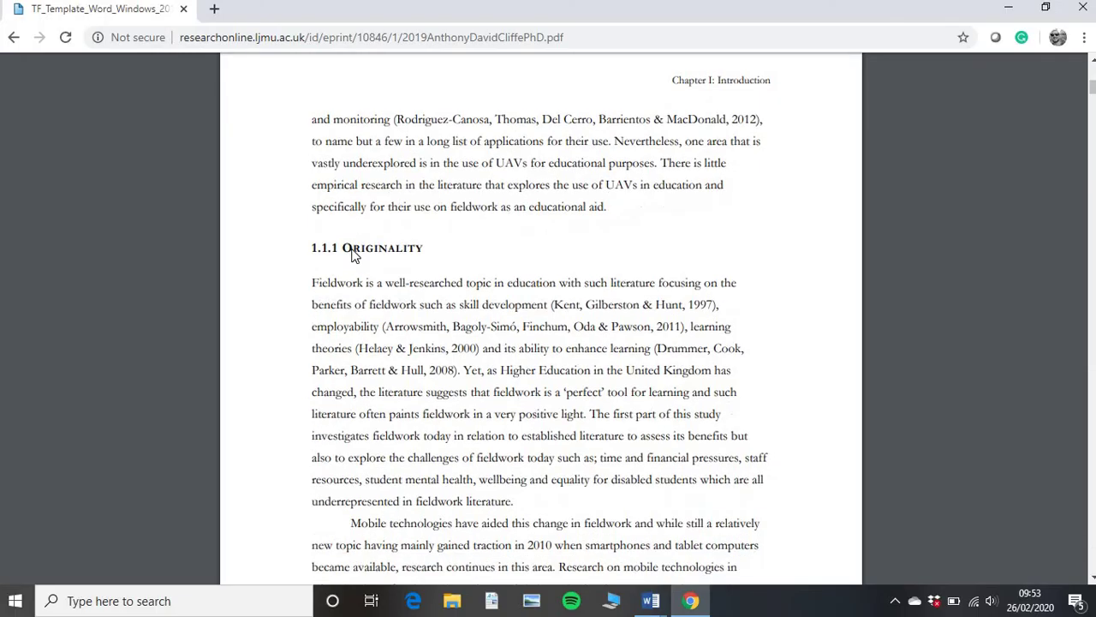
scroll(351, 255, down, 12)
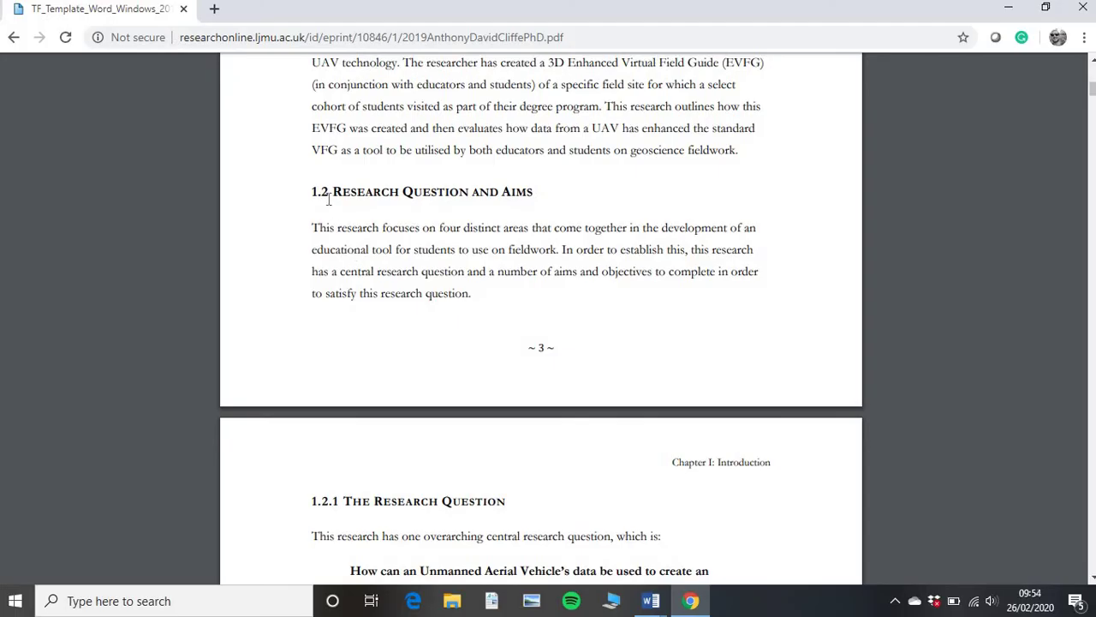
scroll(371, 224, down, 4)
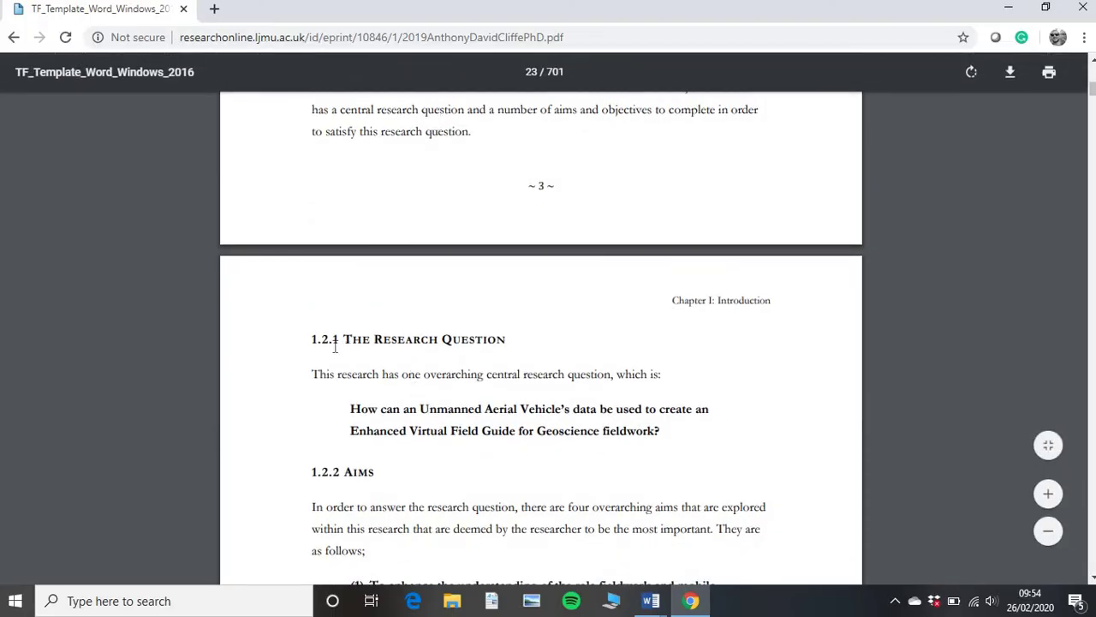
scroll(387, 361, down, 3)
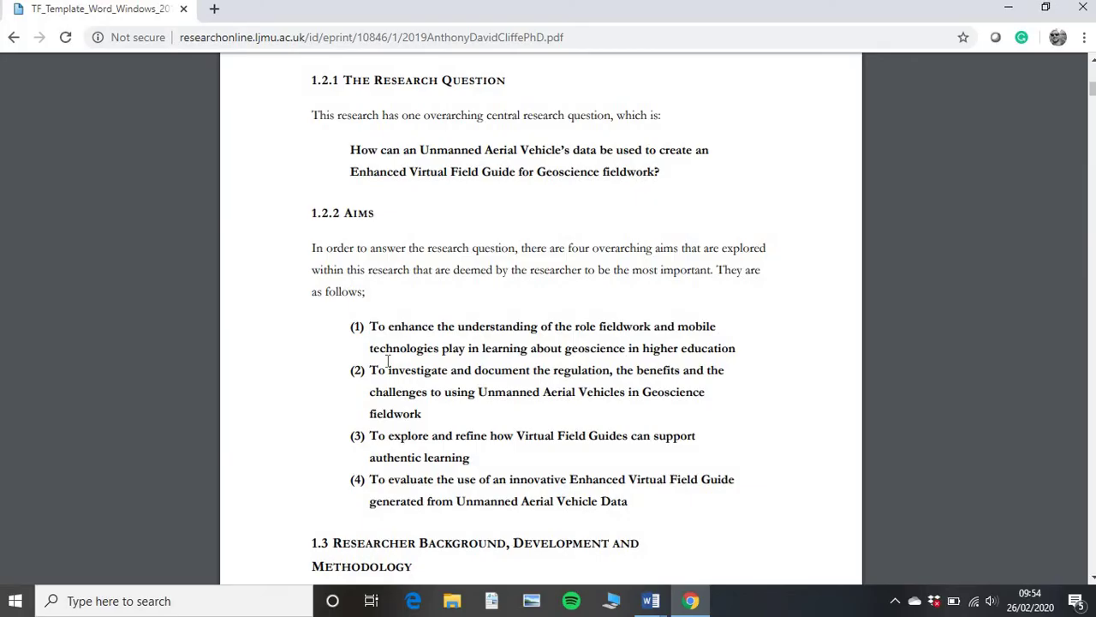
scroll(387, 361, down, 4)
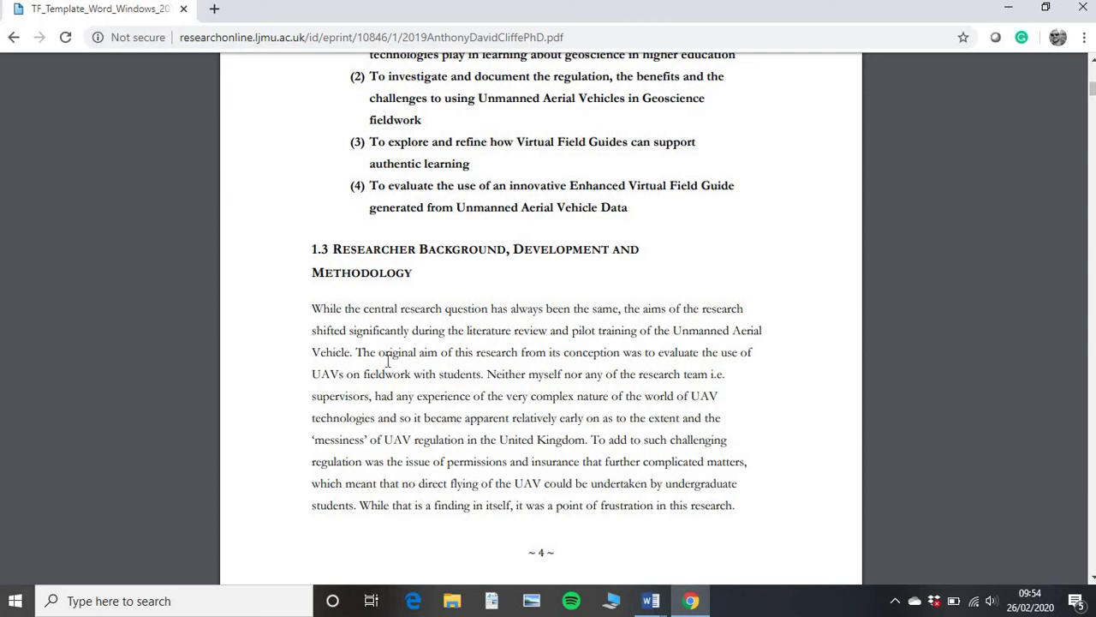
scroll(387, 360, down, 2)
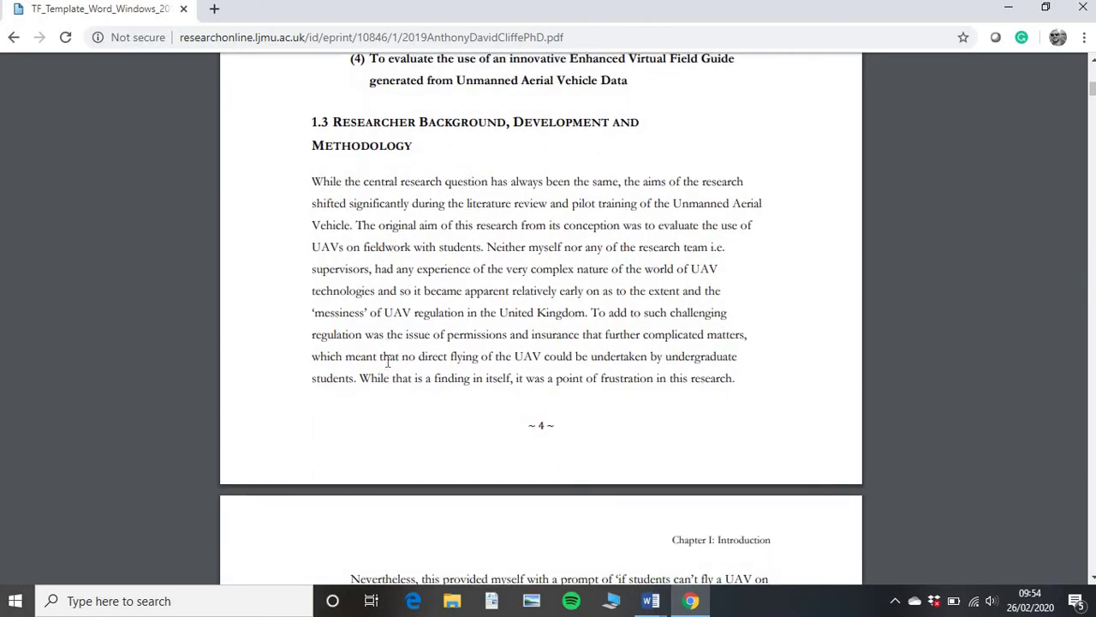
scroll(387, 360, down, 8)
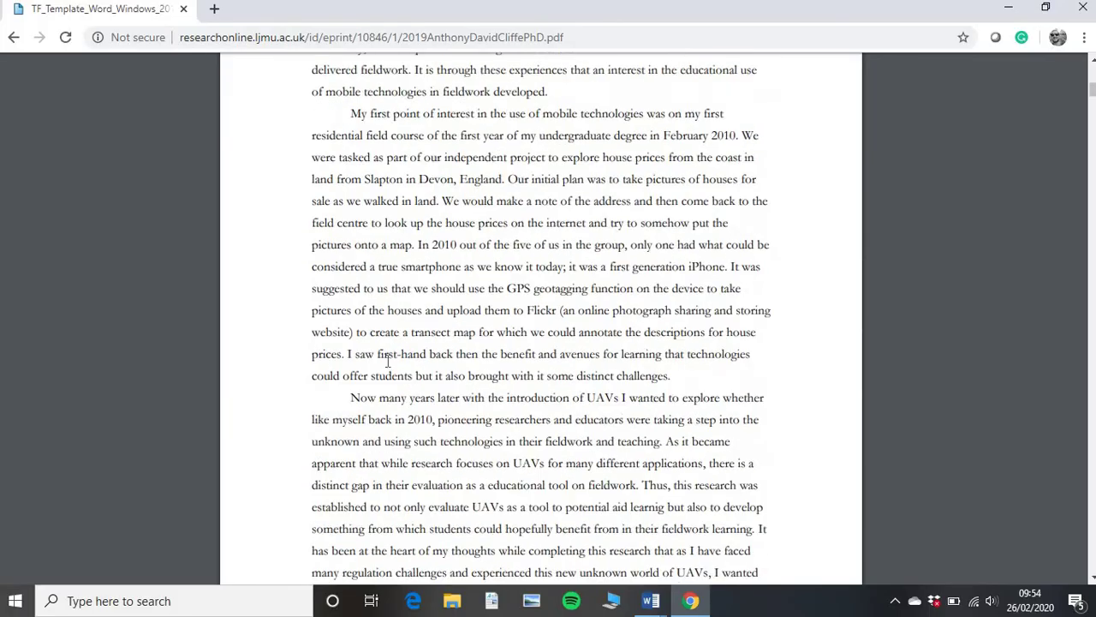
scroll(387, 361, down, 13)
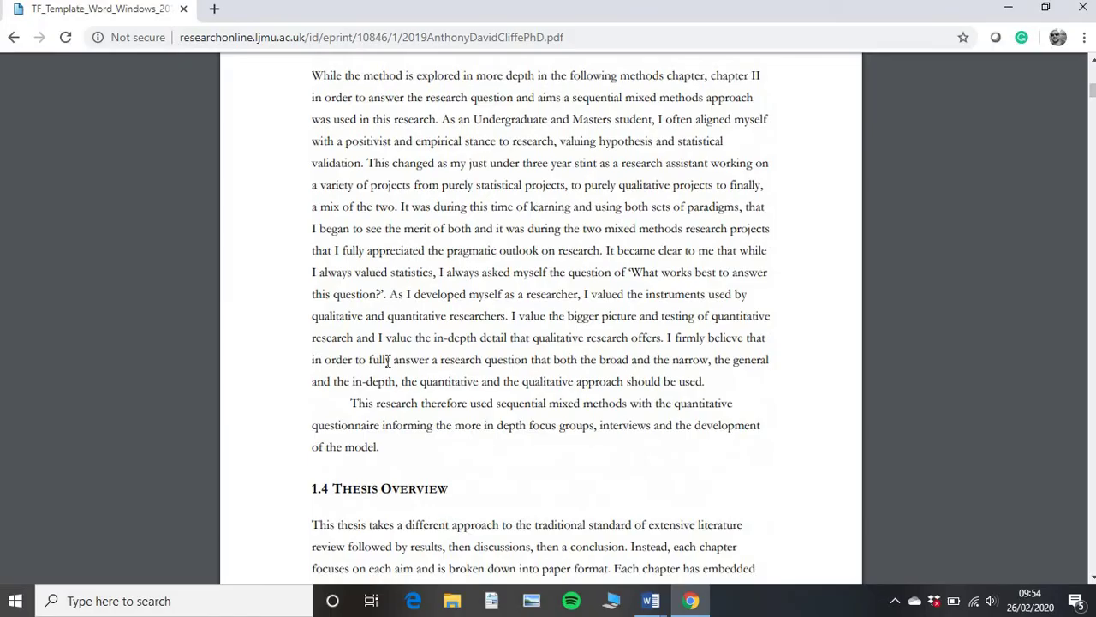
scroll(387, 361, down, 4)
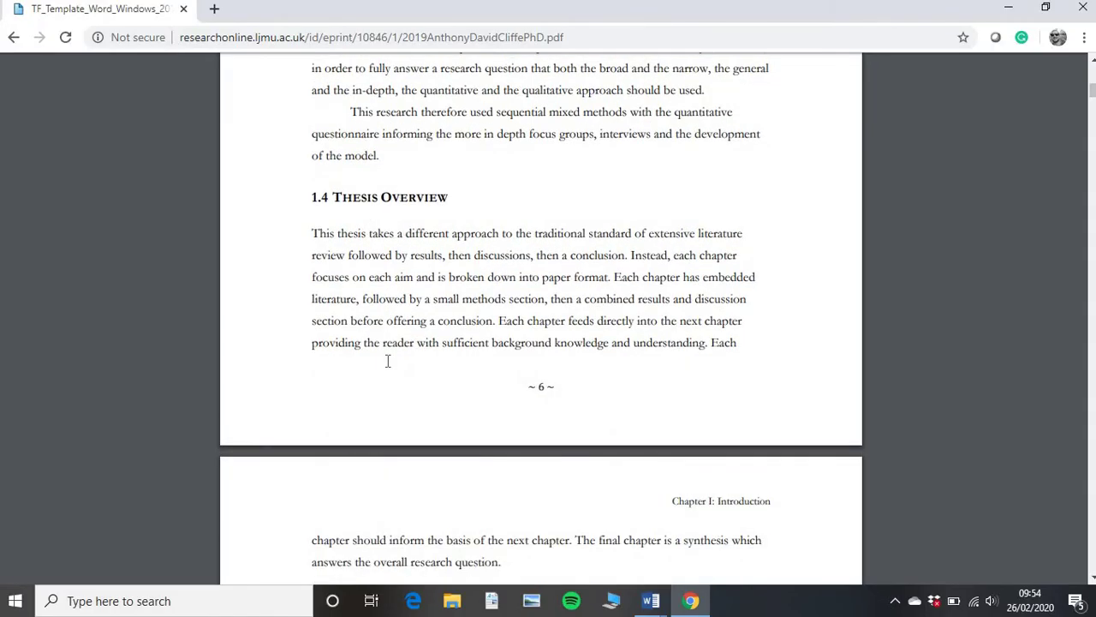
Compare the Thesis Overview heading with the fourth-level chapter summary headings numbered beneath it.
scroll(387, 361, down, 5)
scroll(387, 361, up, 2)
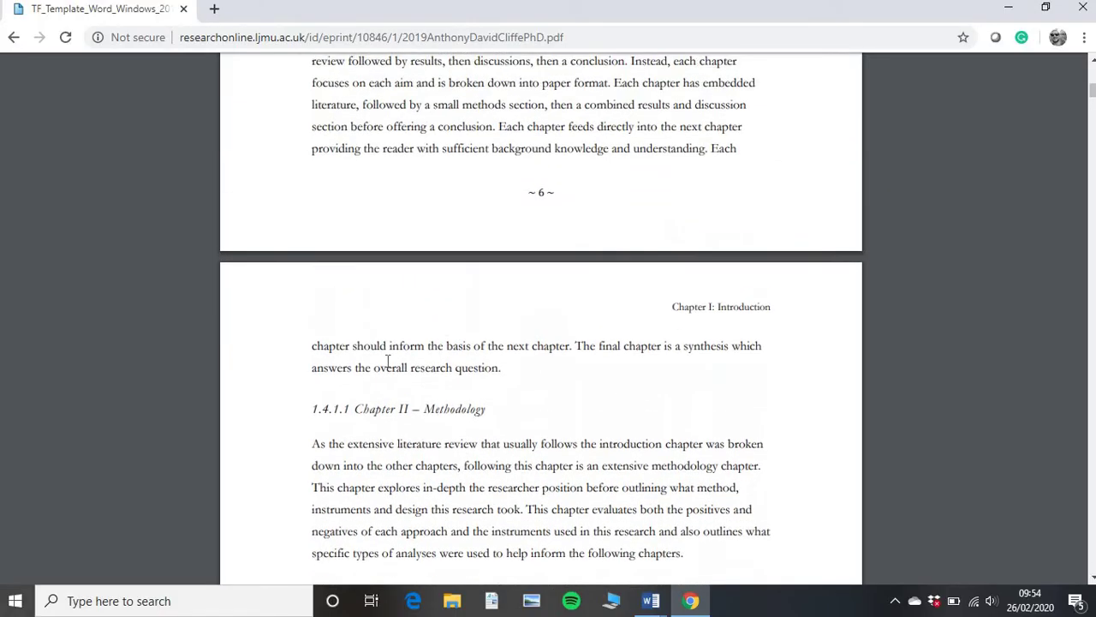
scroll(387, 361, up, 2)
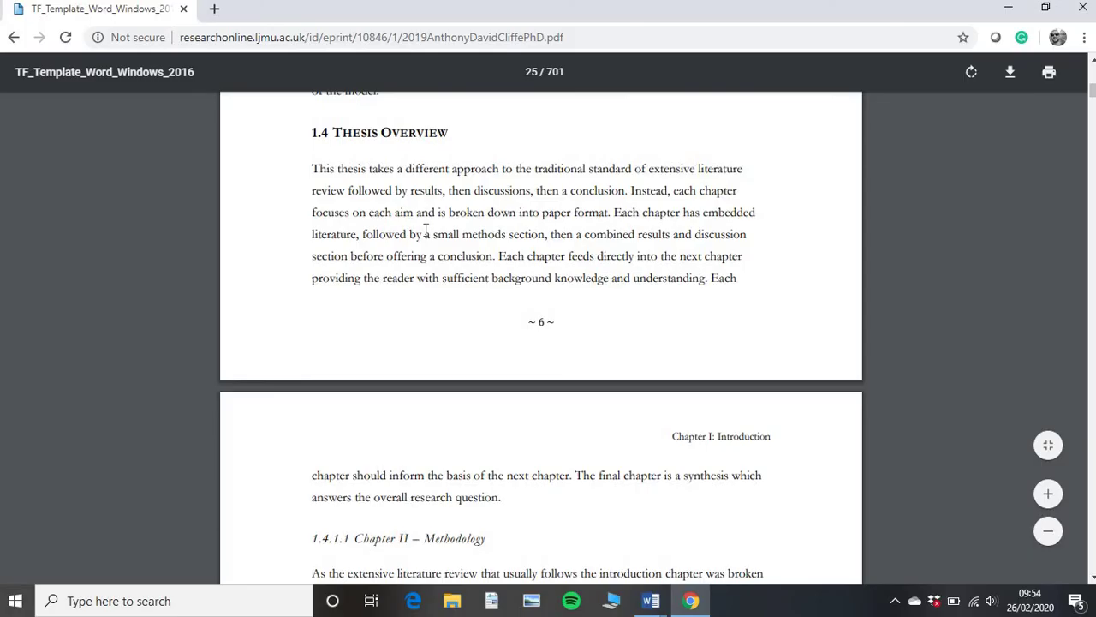
scroll(426, 229, down, 4)
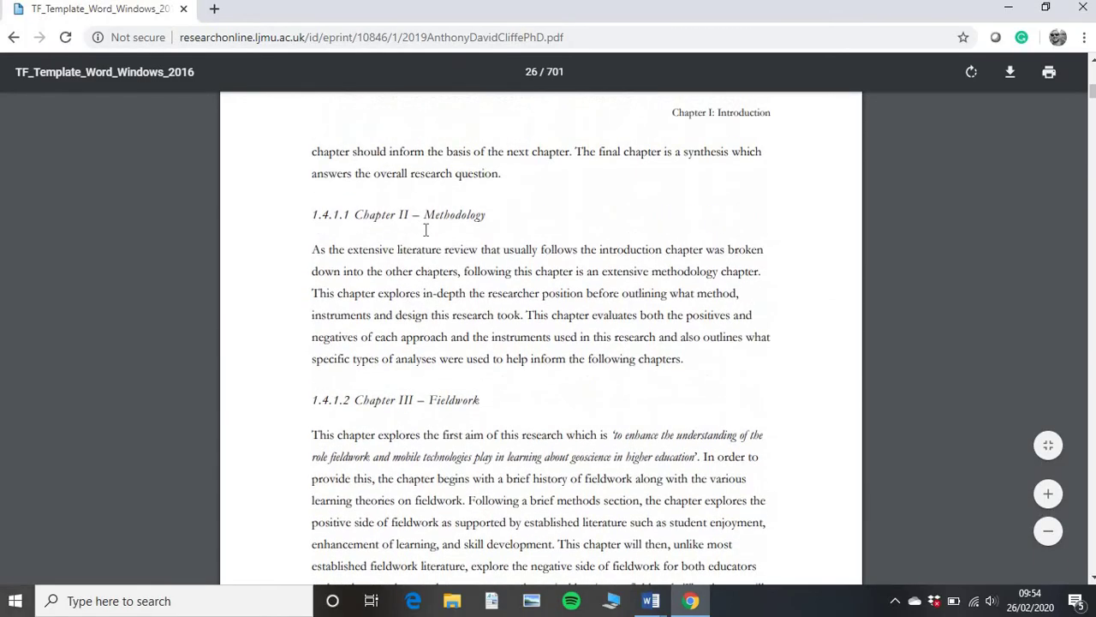
scroll(425, 230, up, 1)
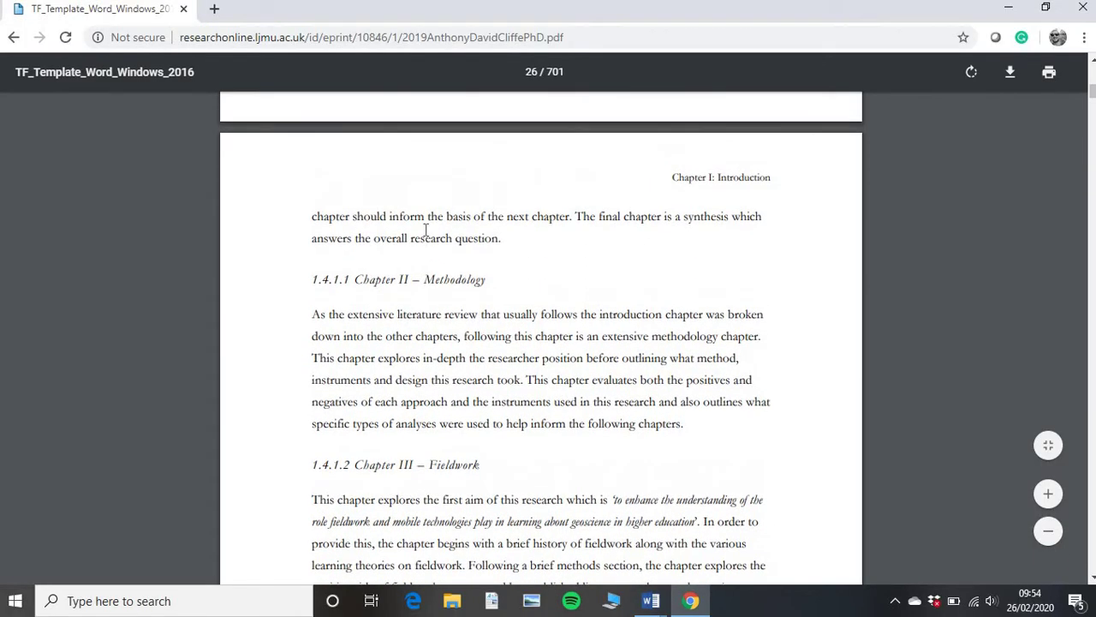
scroll(426, 229, up, 3)
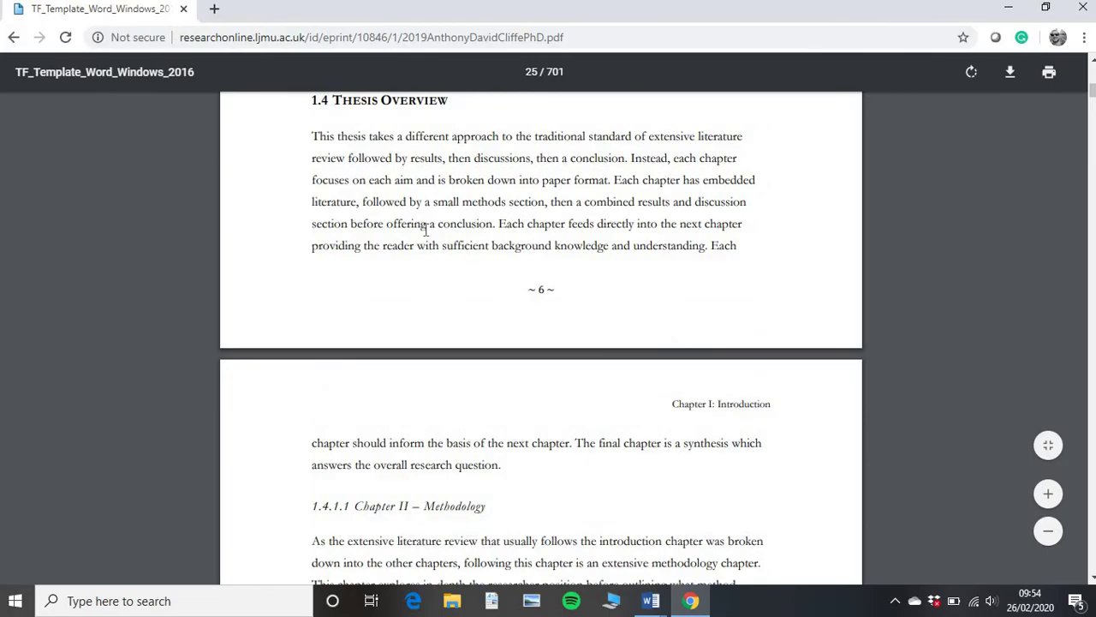
scroll(426, 229, down, 5)
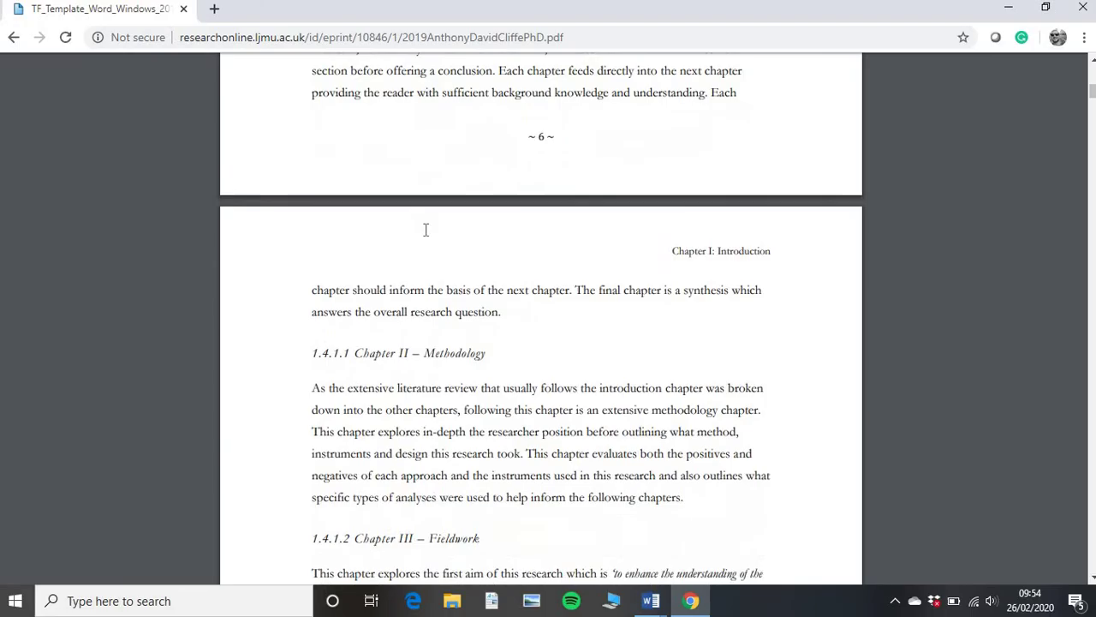
scroll(425, 230, down, 20)
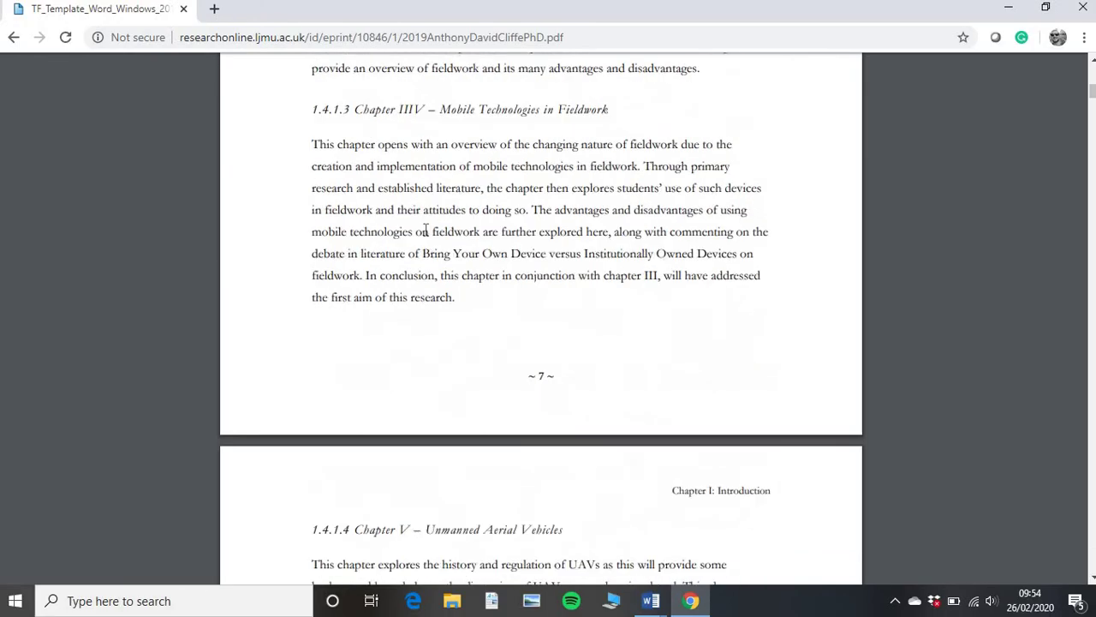
Examine how the headings and subheadings are numbered in Chapter II: Methodology, from Pragmatist Approach Taken to Case Based Approach.
scroll(426, 230, down, 16)
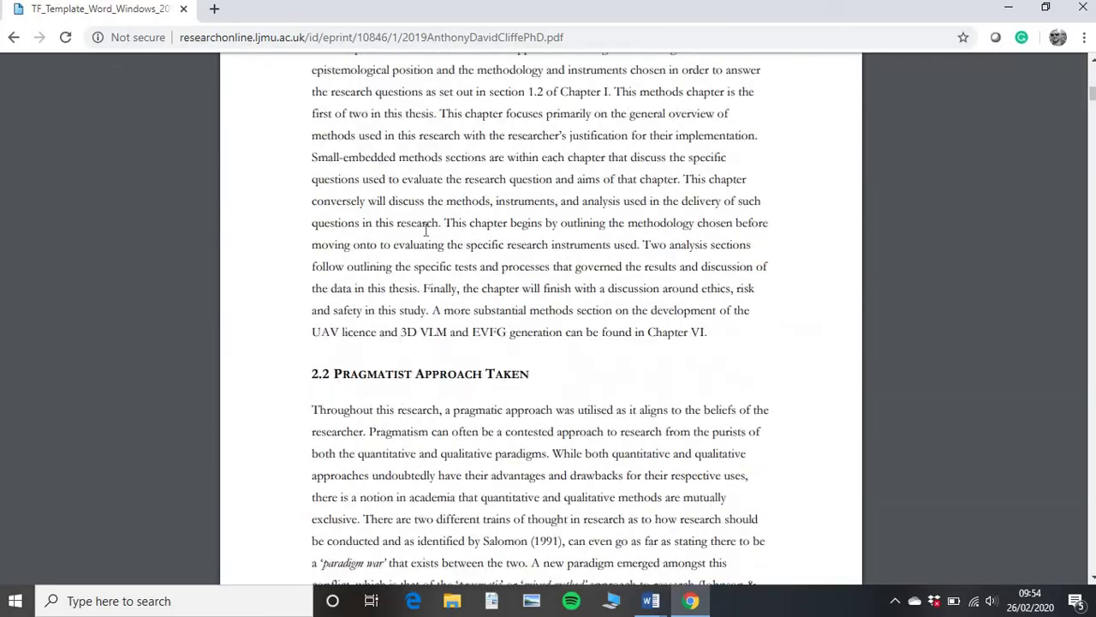
scroll(425, 229, down, 12)
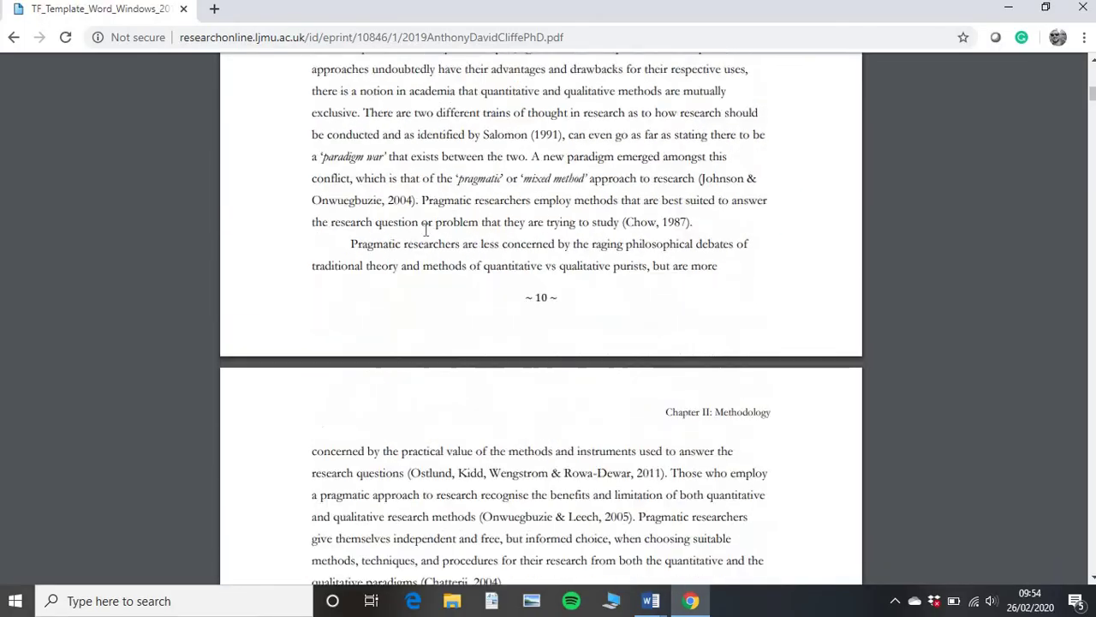
scroll(426, 229, down, 2)
scroll(426, 230, up, 5)
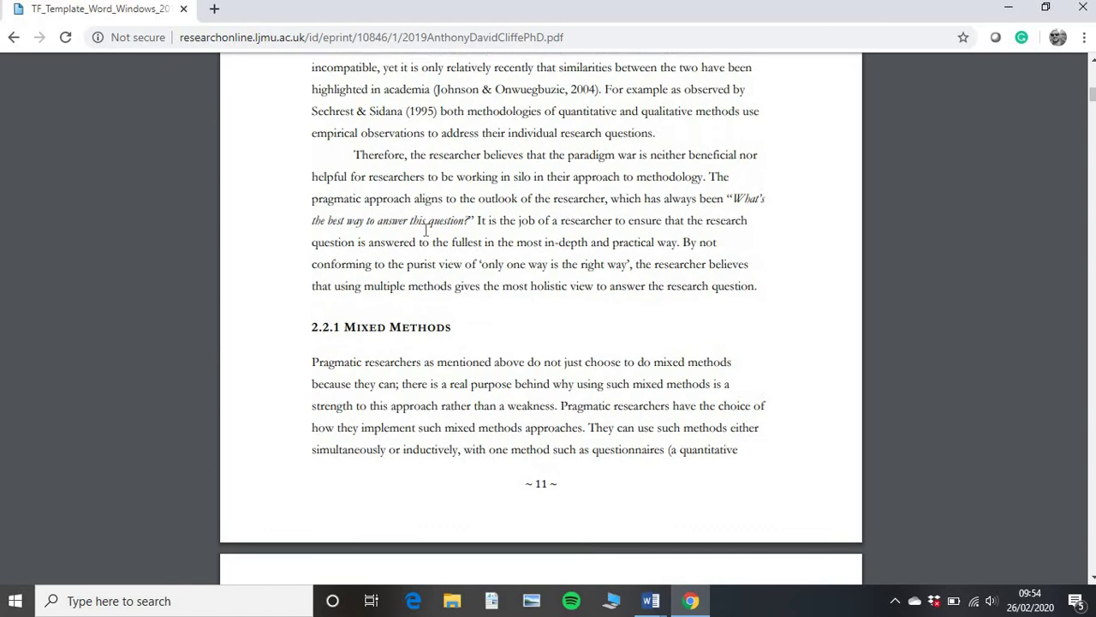
scroll(425, 230, up, 4)
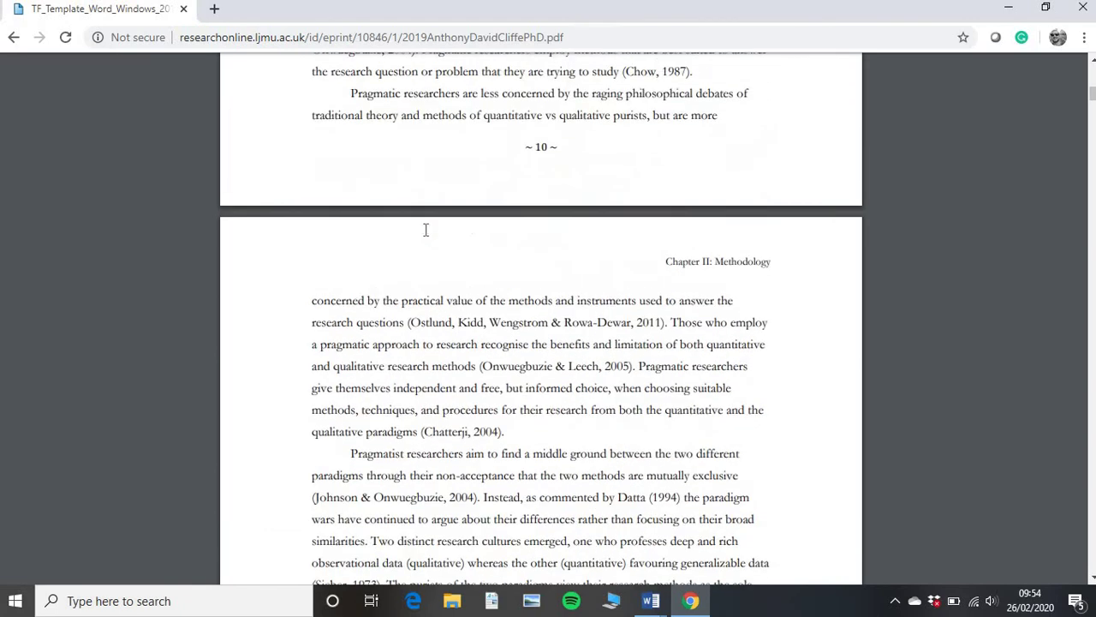
scroll(426, 230, up, 3)
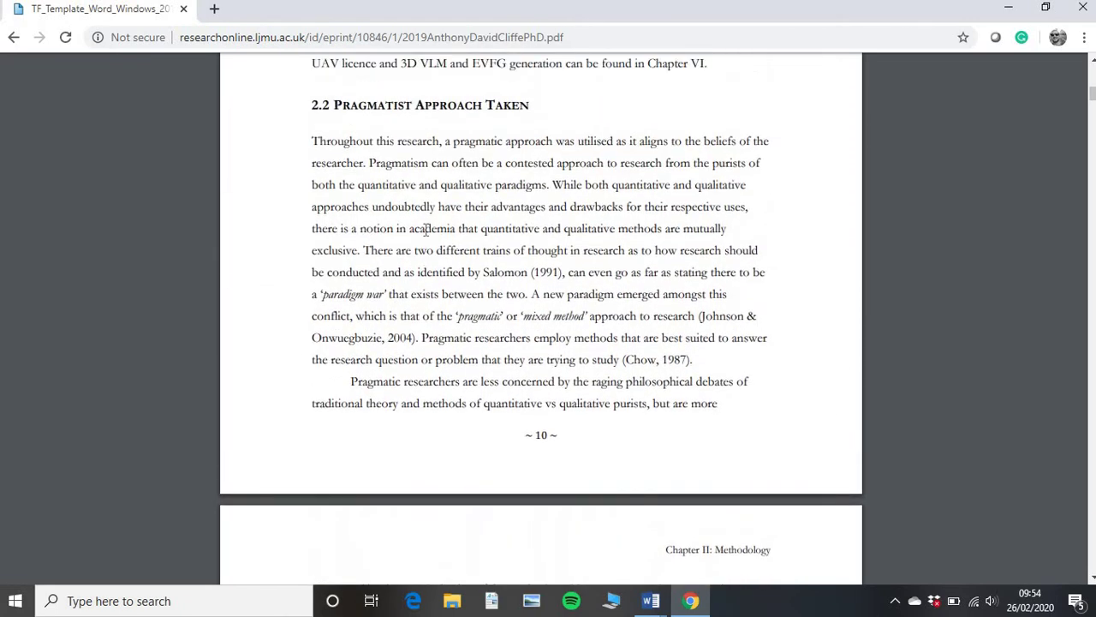
scroll(426, 230, down, 12)
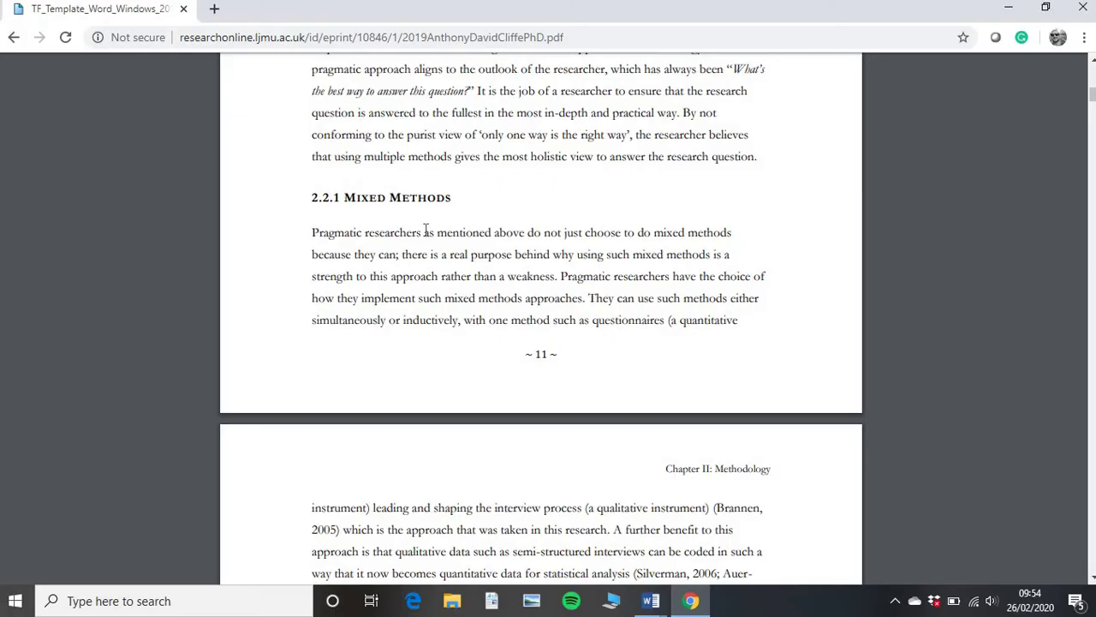
scroll(425, 230, down, 9)
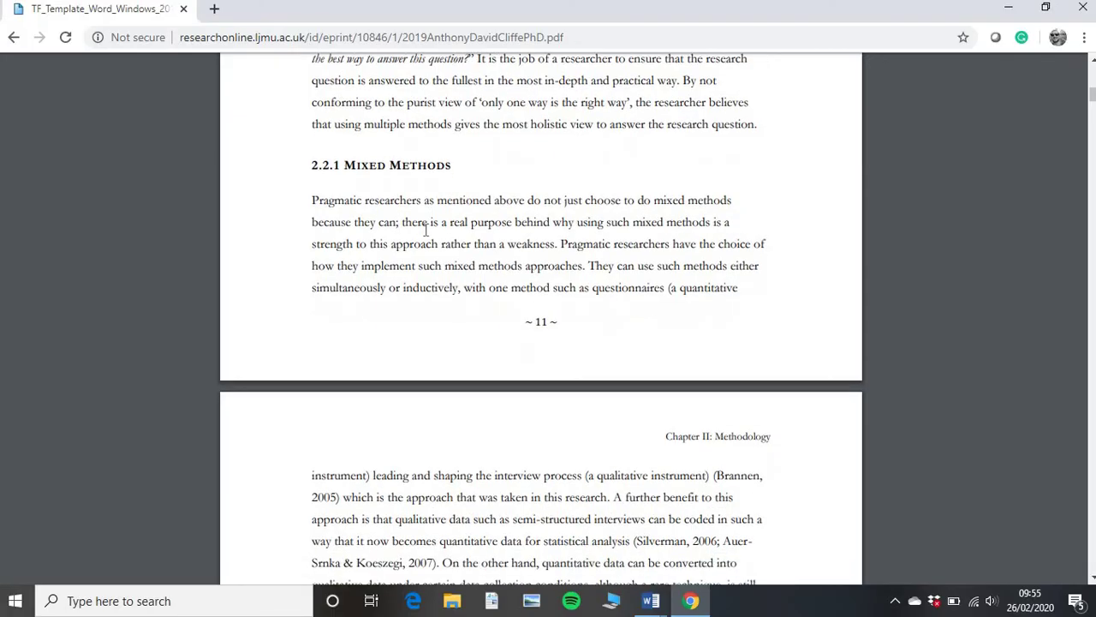
scroll(426, 229, down, 8)
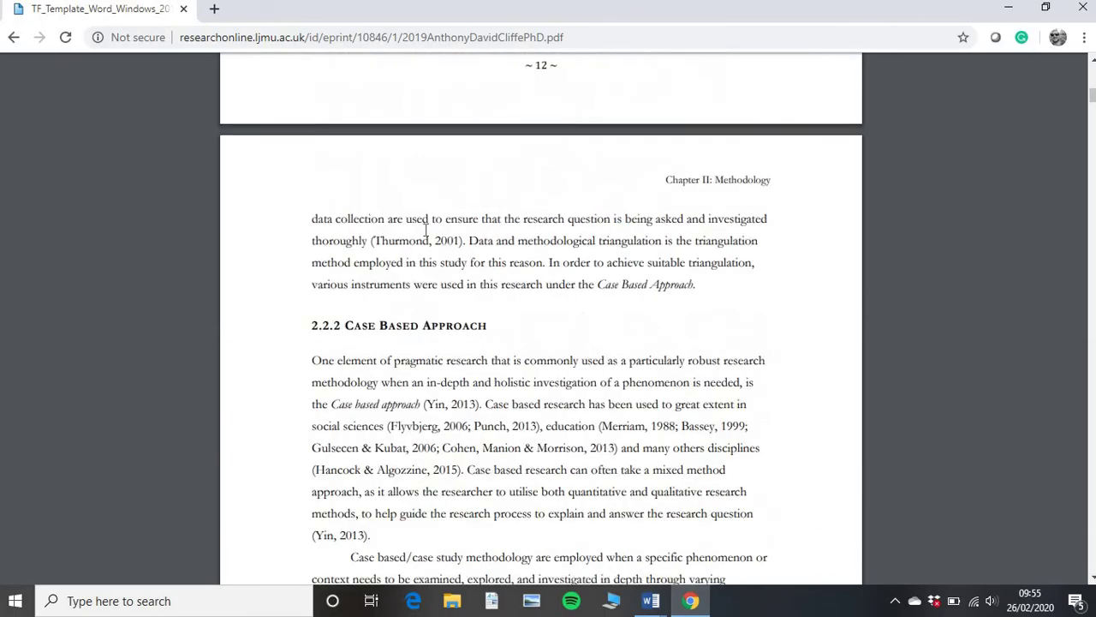
scroll(426, 229, down, 1)
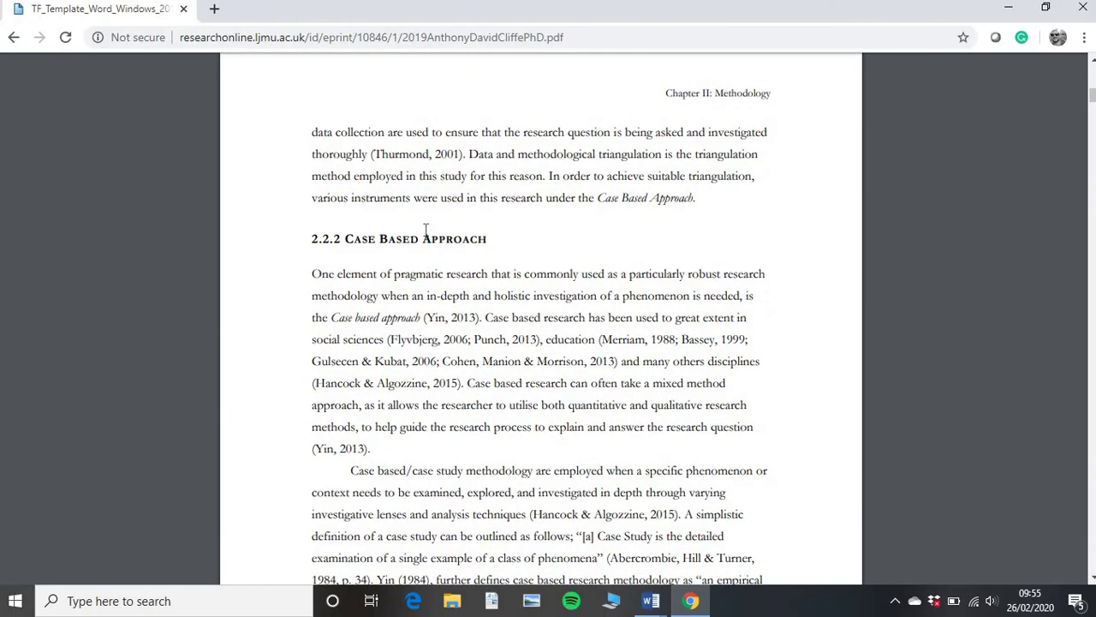
scroll(426, 230, down, 1)
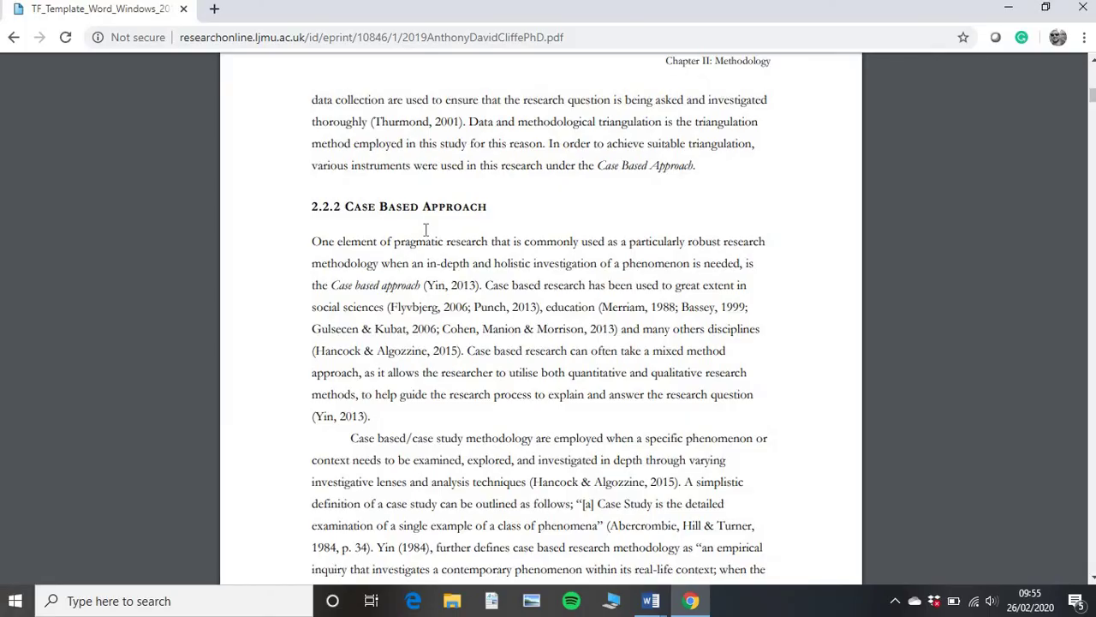
Switch to the blank Word document and follow the level 2 number of the multilevel list with a space.
mouse_move(651, 601)
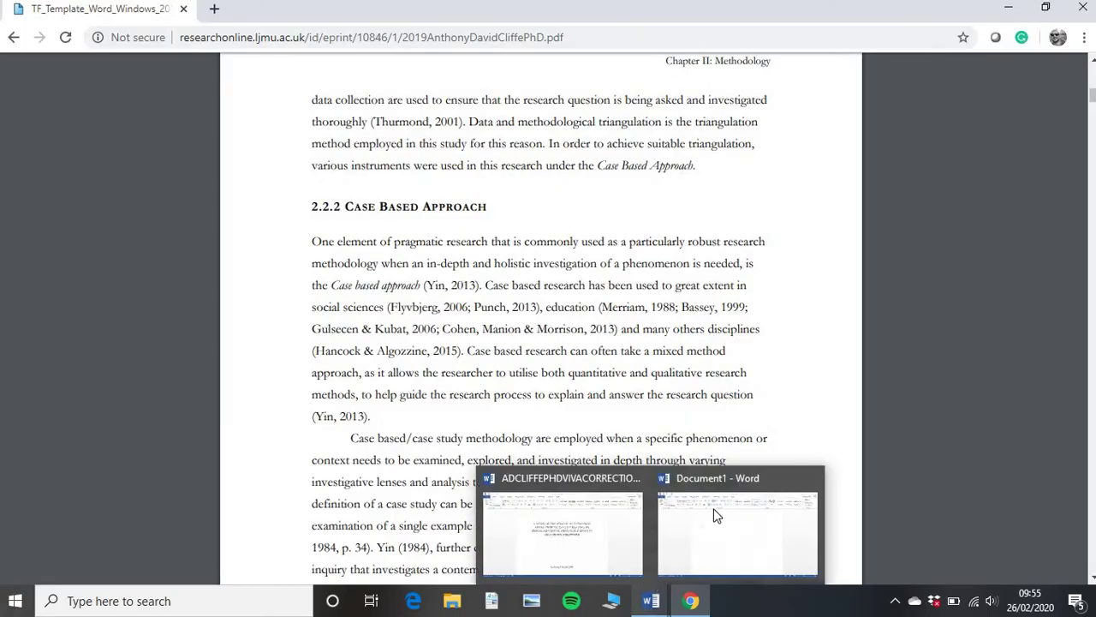
click(726, 504)
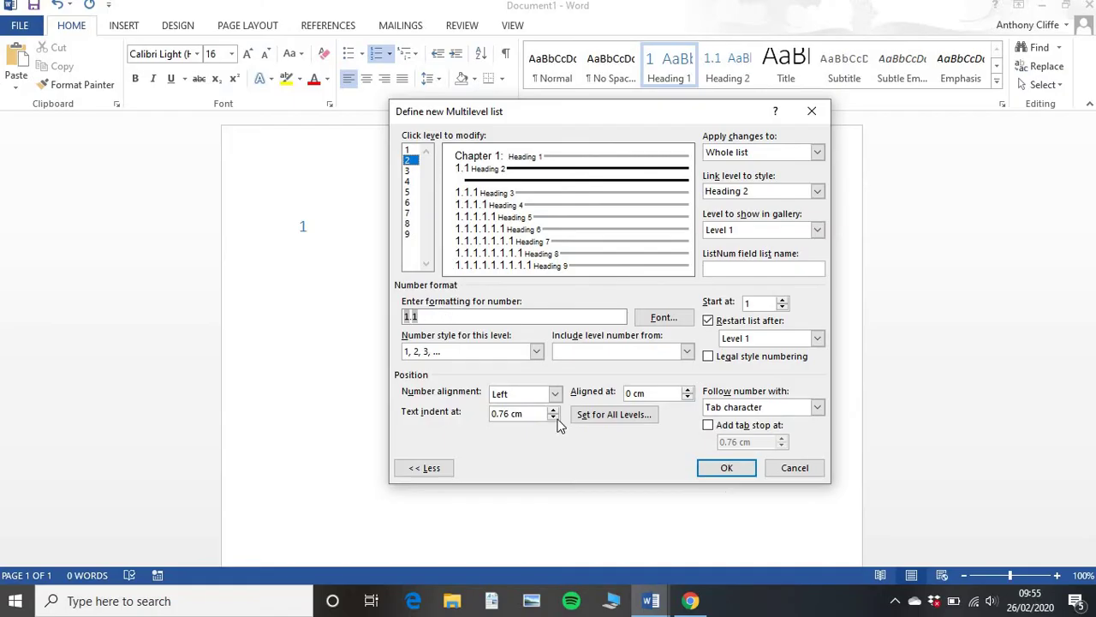
click(817, 408)
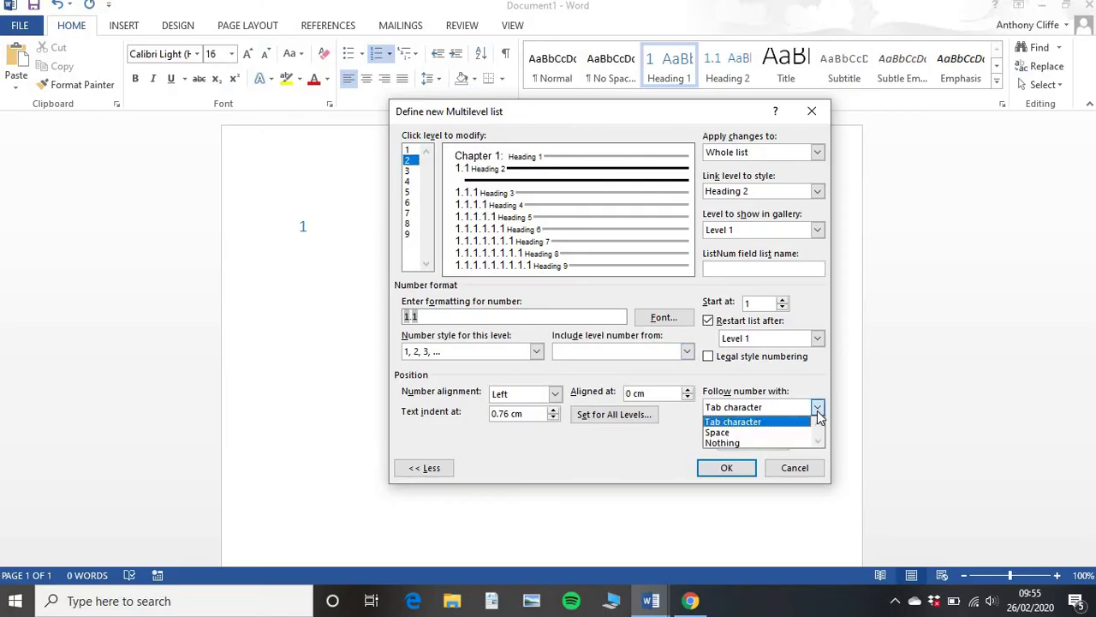
click(790, 433)
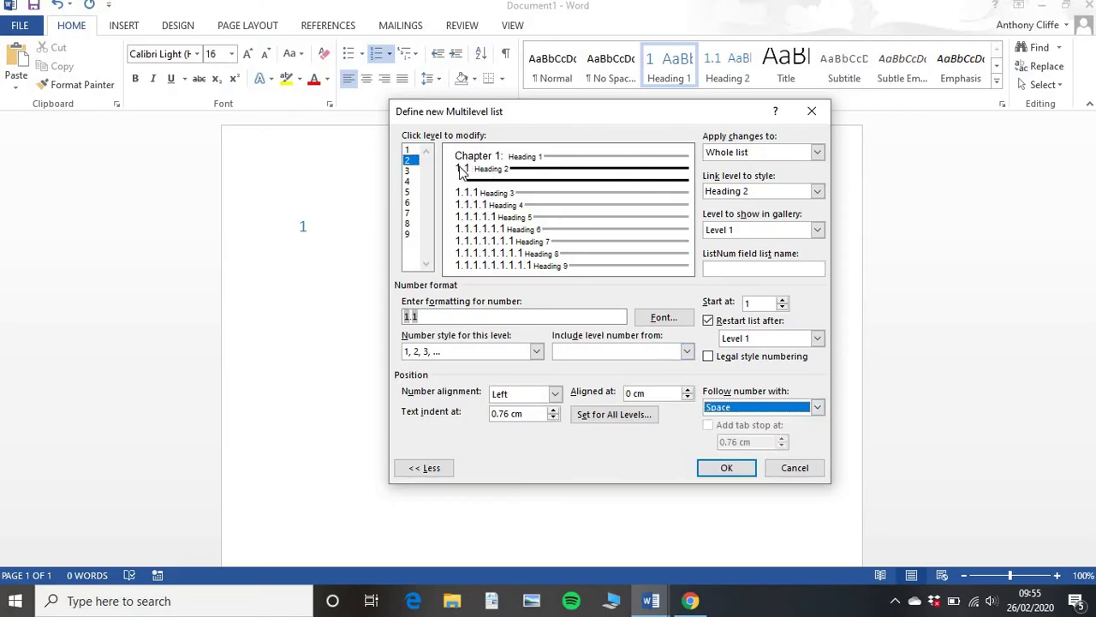
Follow the level 3 and level 4 numbers with a space and apply the multilevel list to the document.
click(408, 171)
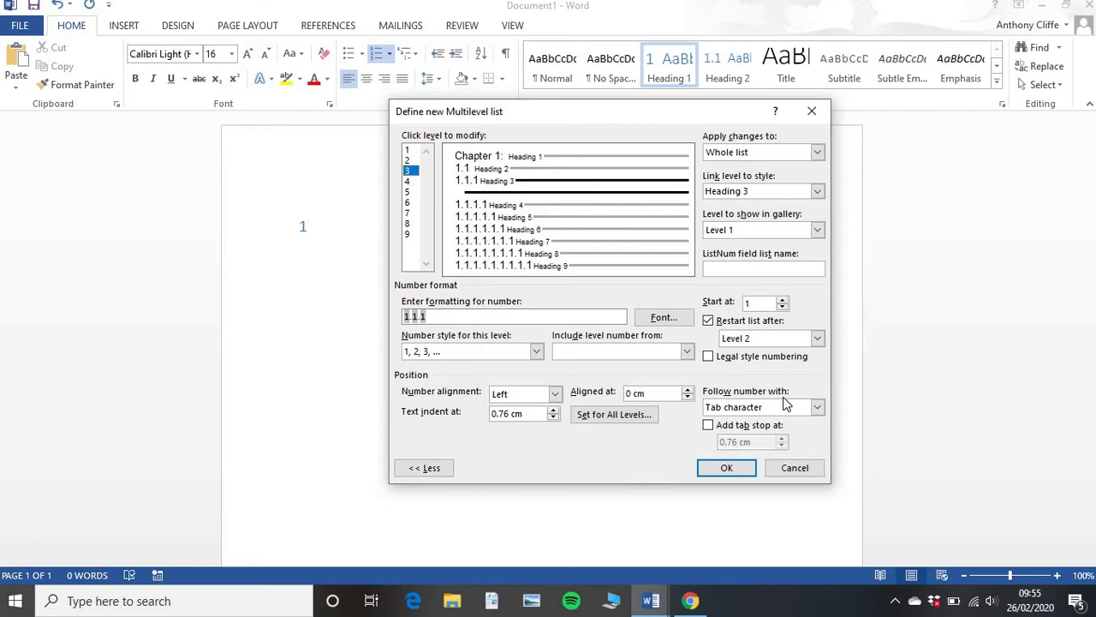
click(817, 409)
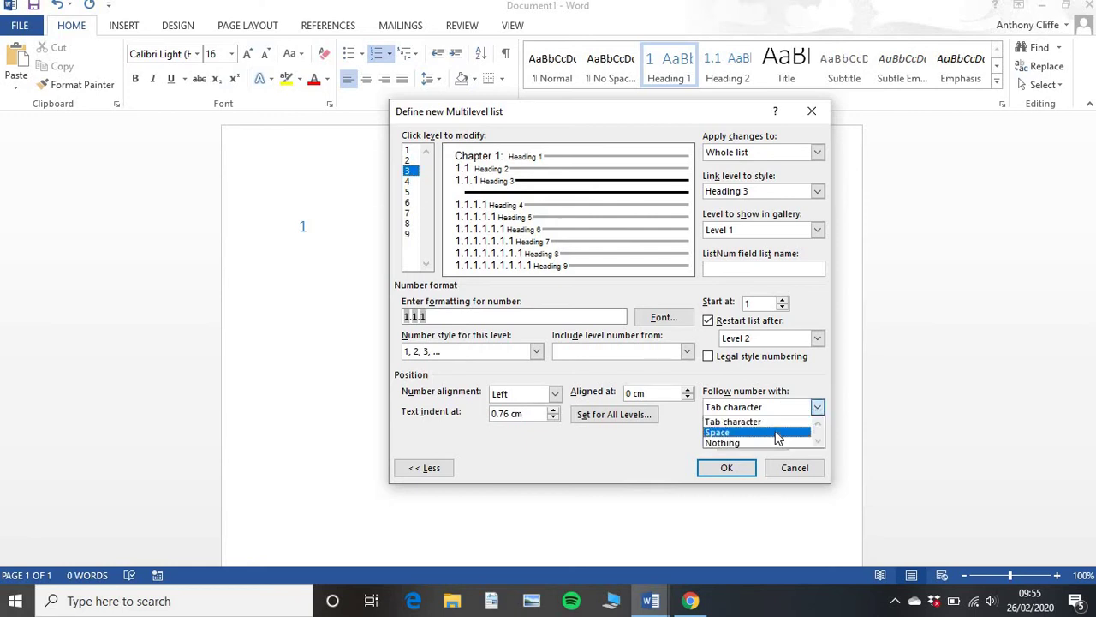
click(781, 432)
click(411, 182)
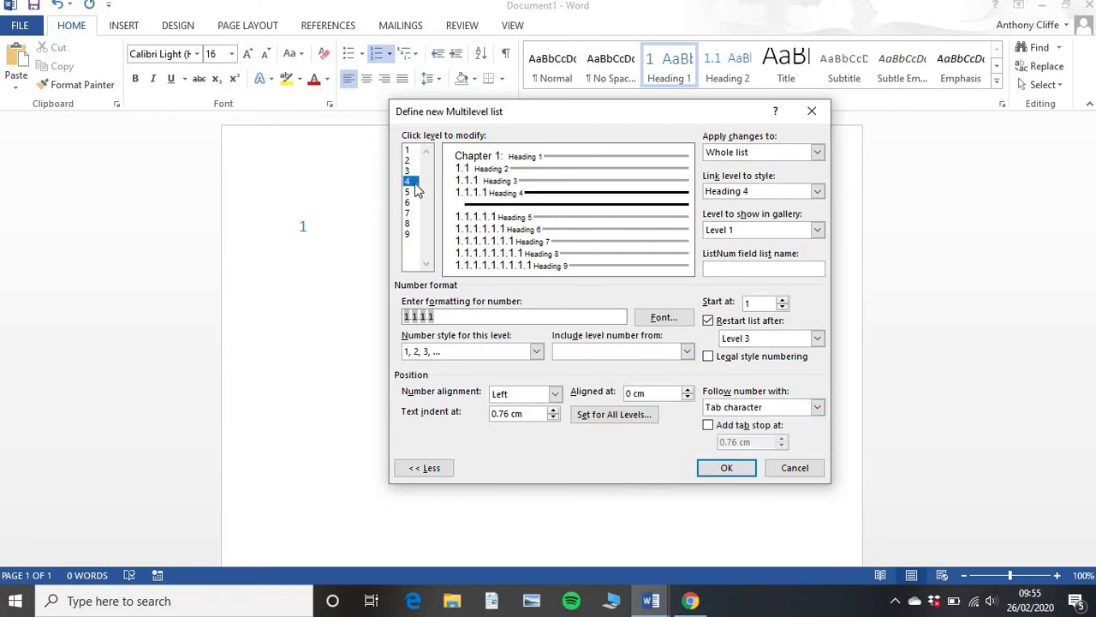
click(816, 408)
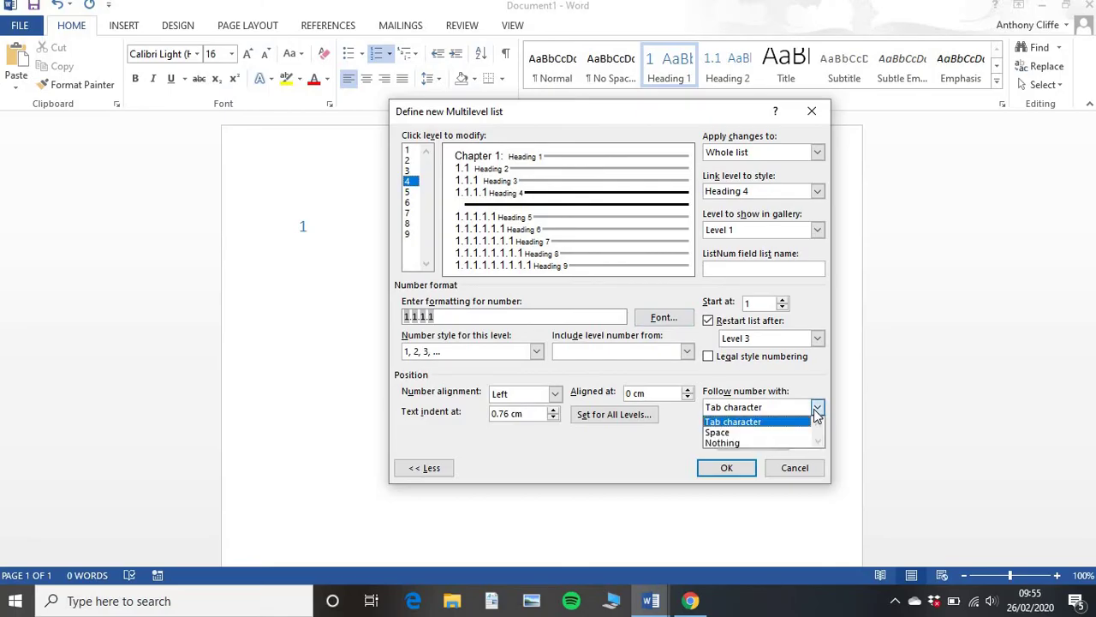
click(775, 433)
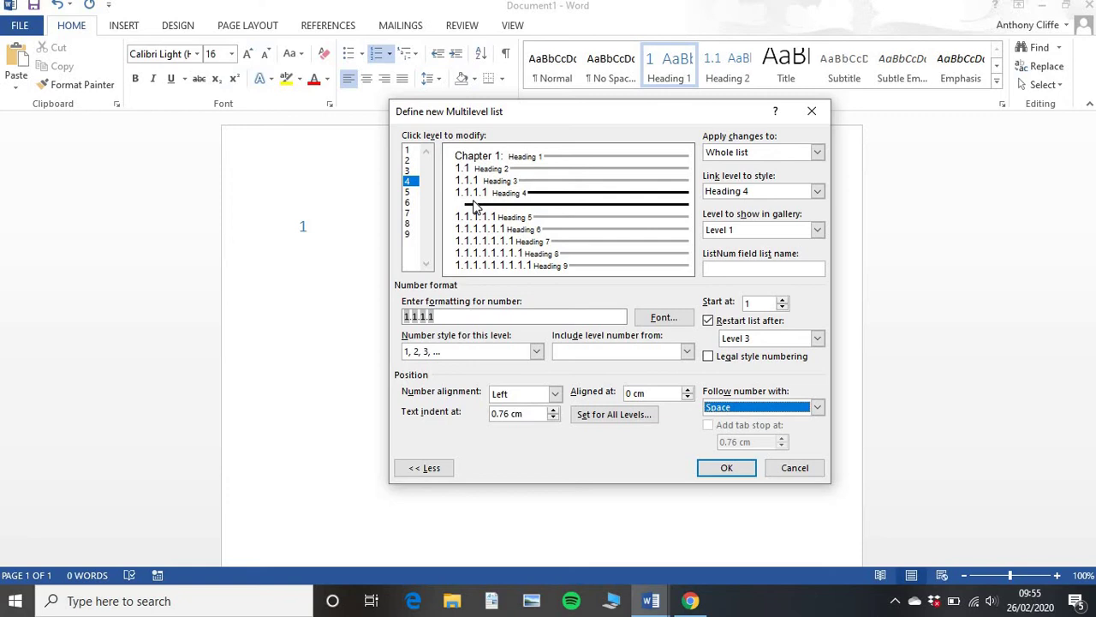
click(725, 469)
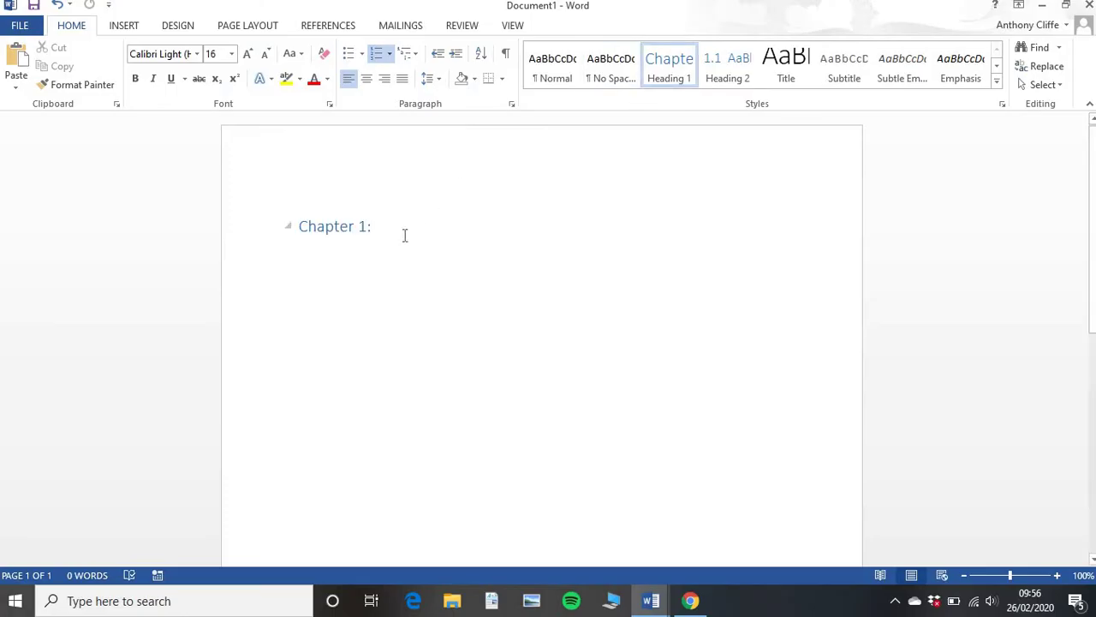
Name the first chapter "Title" and add a Heading 2 "First Heading" below it with a line of filler text starting "Type away".
text(Title)
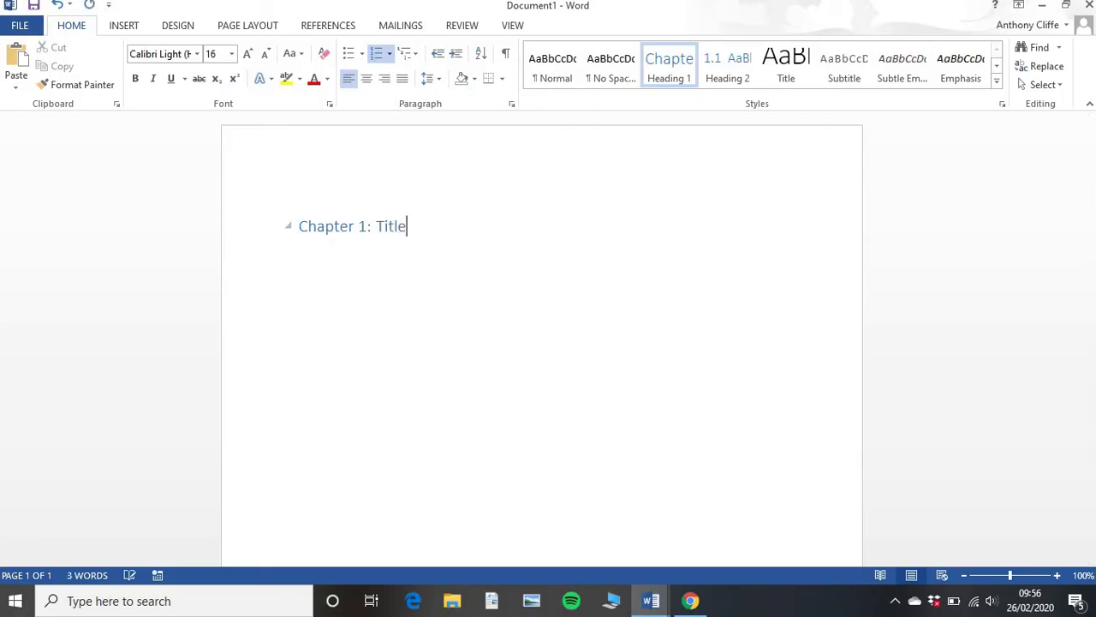
key(Return)
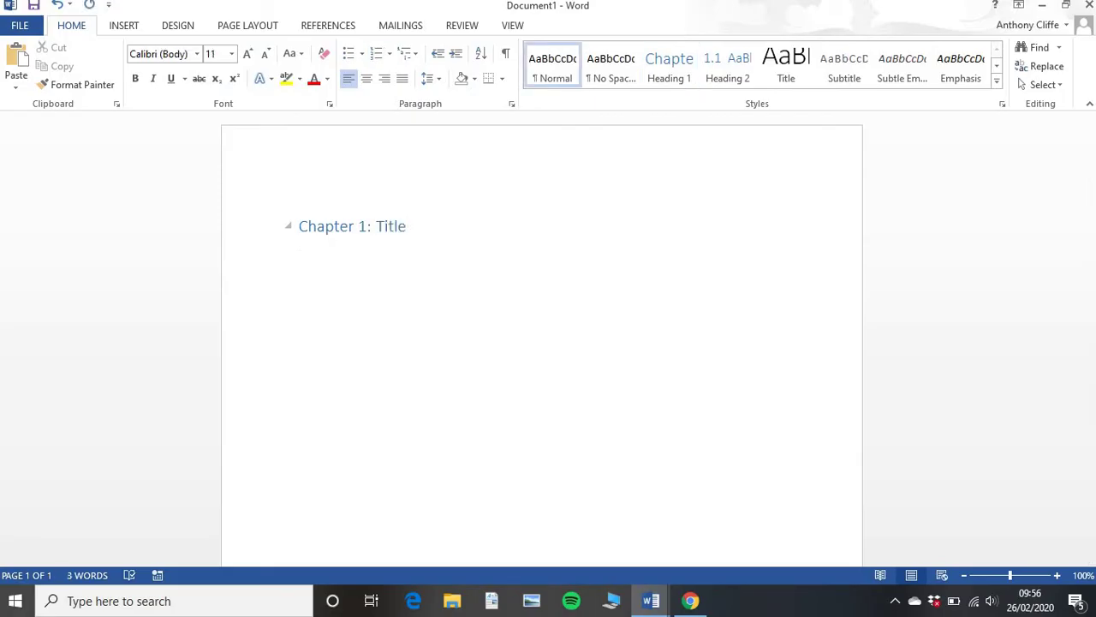
click(726, 76)
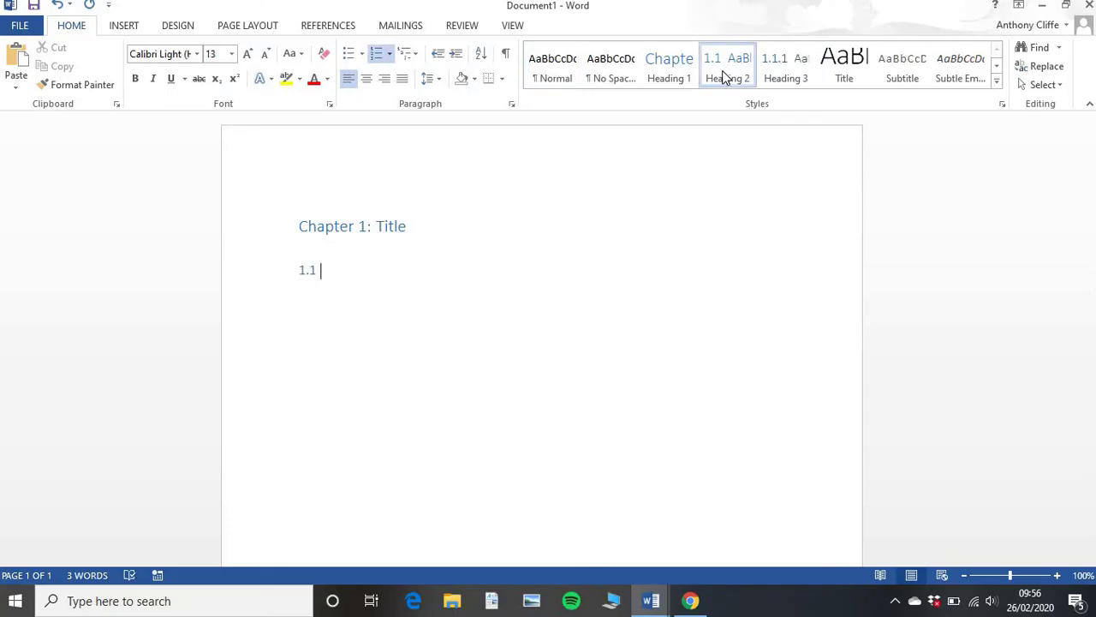
text(First Heading)
key(Return)
text(Type away)
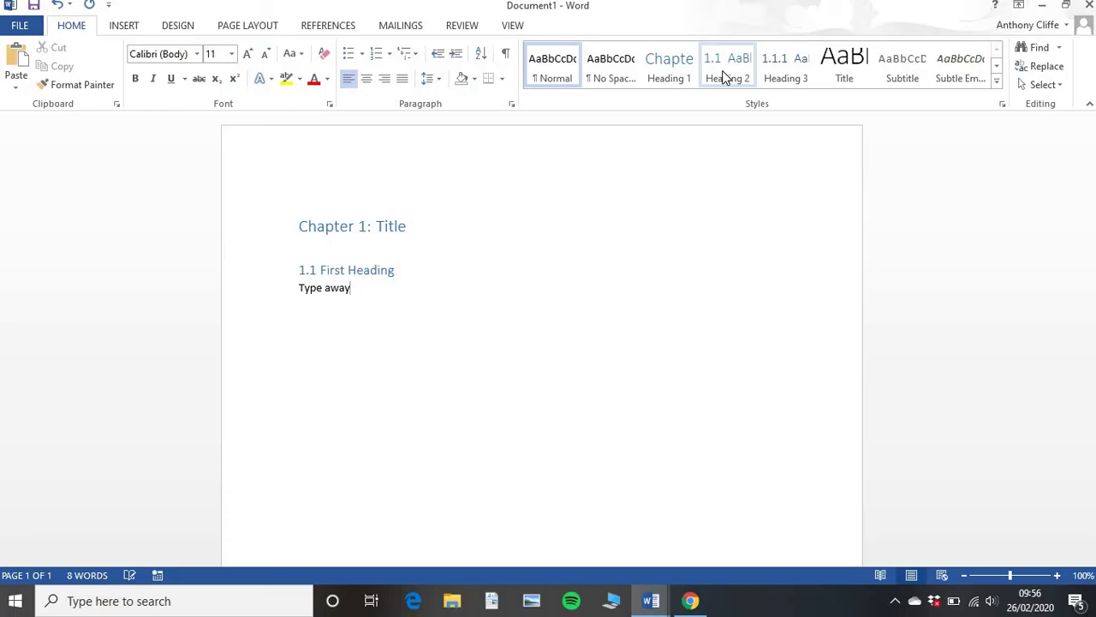
text( hiahsdashfjkasfsjdndsljnsdjndskjnsfjknvds;b)
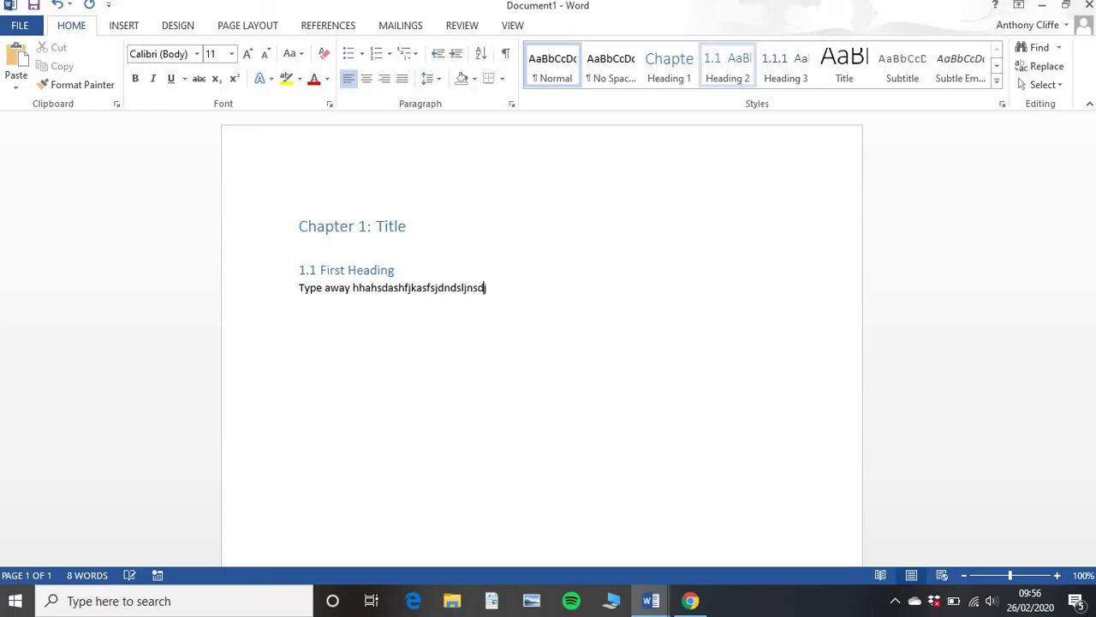
key(Return)
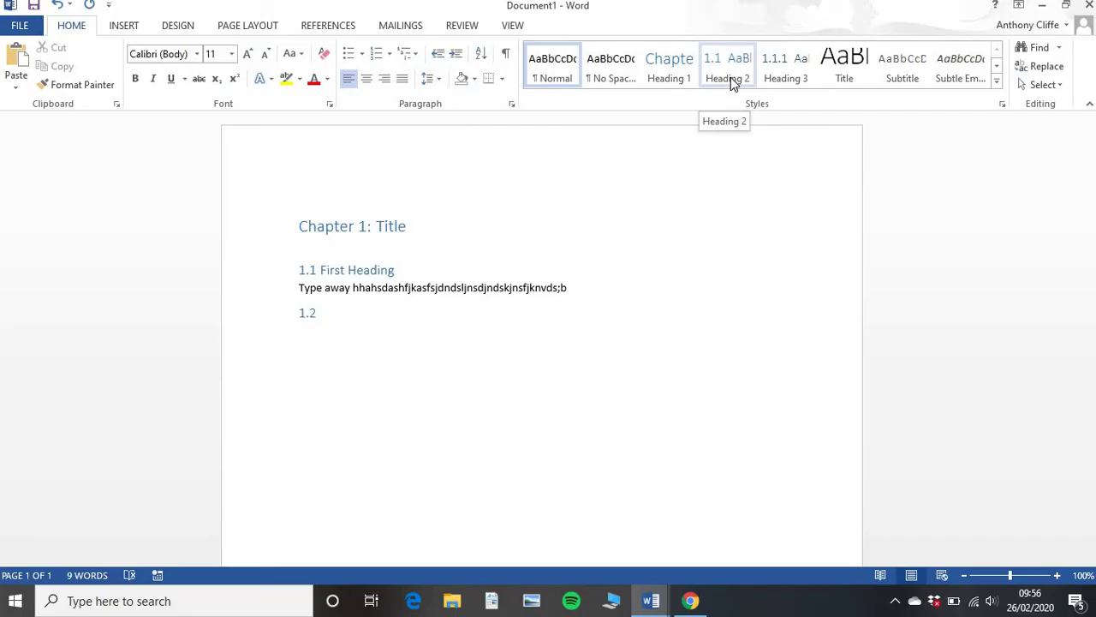
Add a Heading 3 reading "Second Heading" below the filler text, followed by a line of random body text.
click(776, 76)
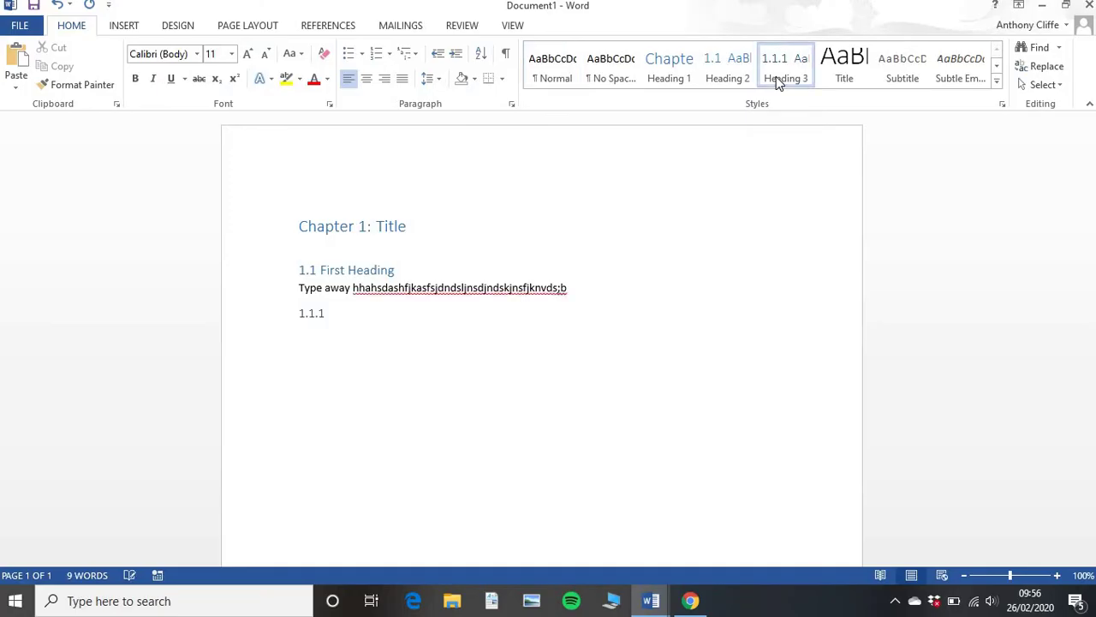
text(Second Heading)
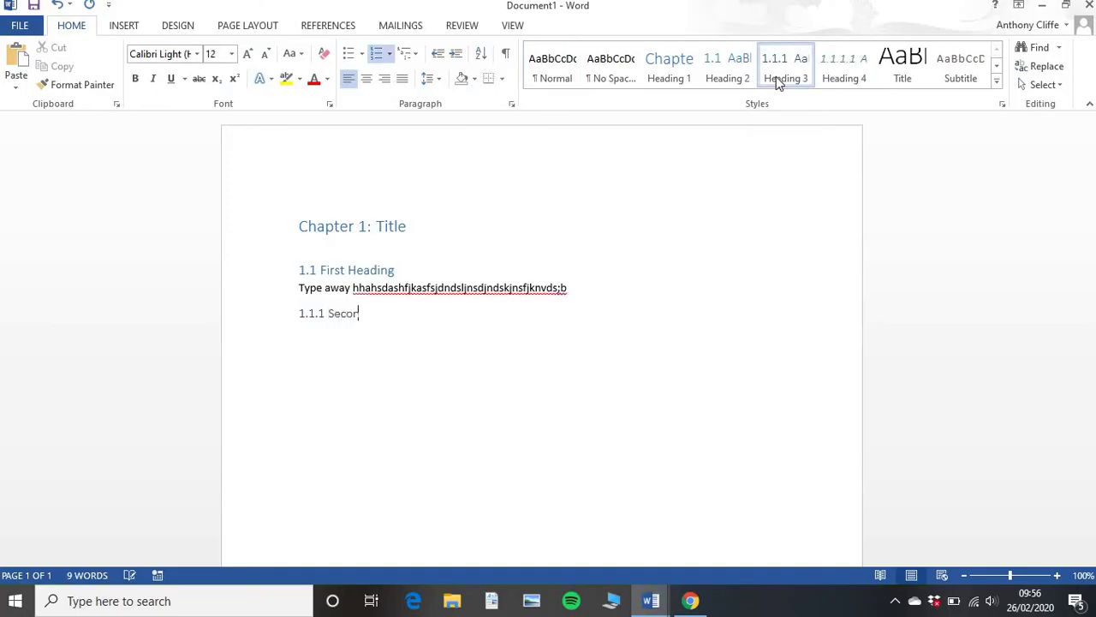
key(Return)
text(adgsgsgsrhrshedrhb)
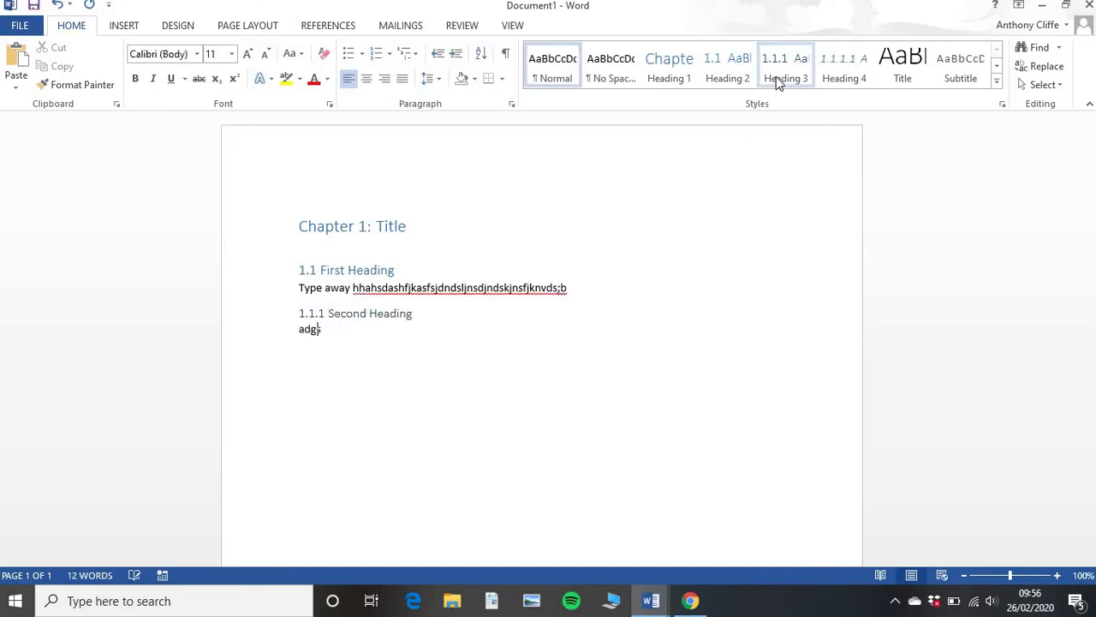
key(Return)
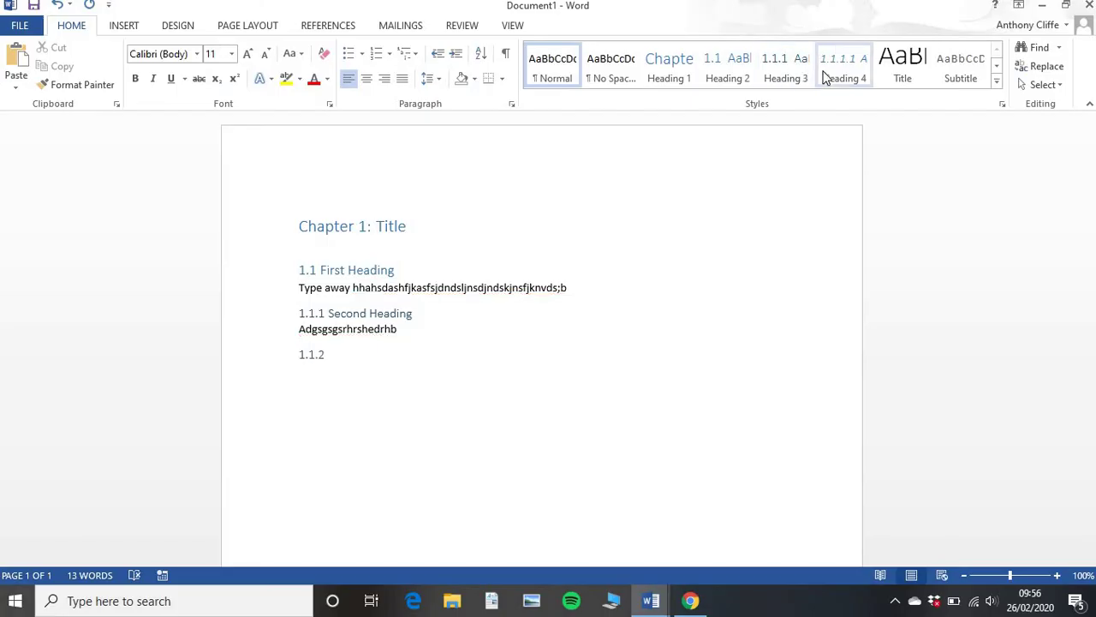
Add a Heading 4 reading "Third Heading" below the last body text, followed by another line of random text.
click(824, 77)
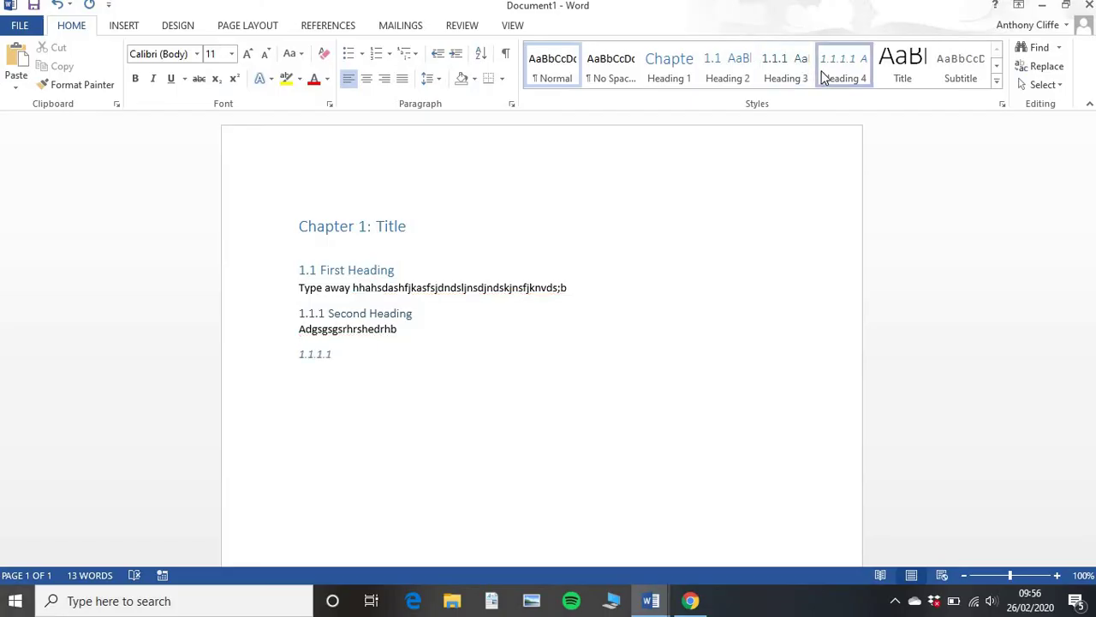
text(Third Heading)
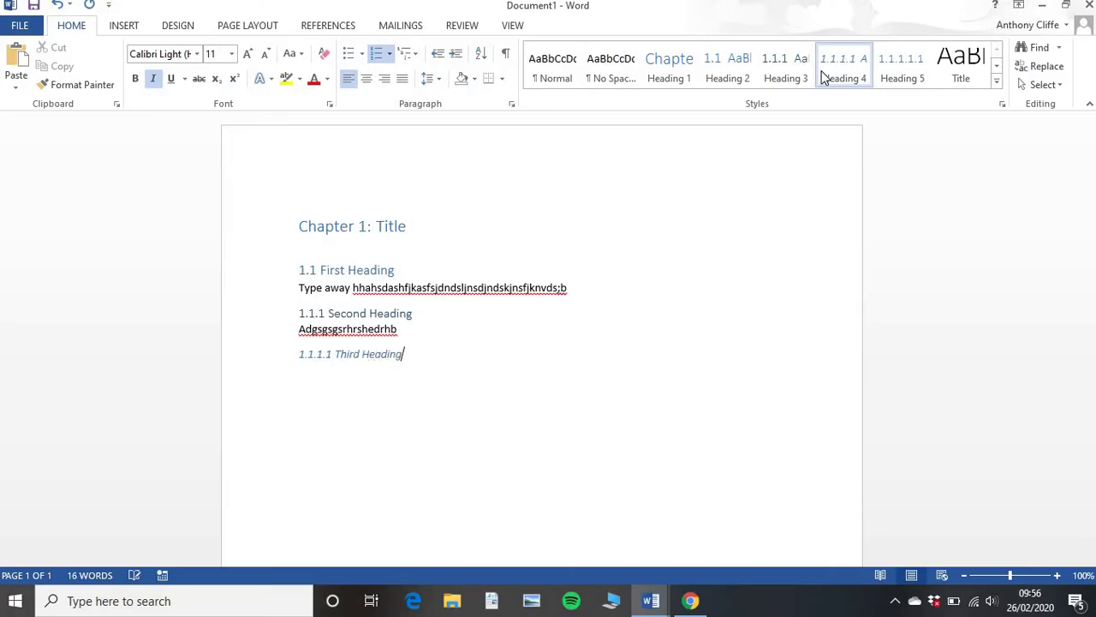
key(Return)
text(dsdg)
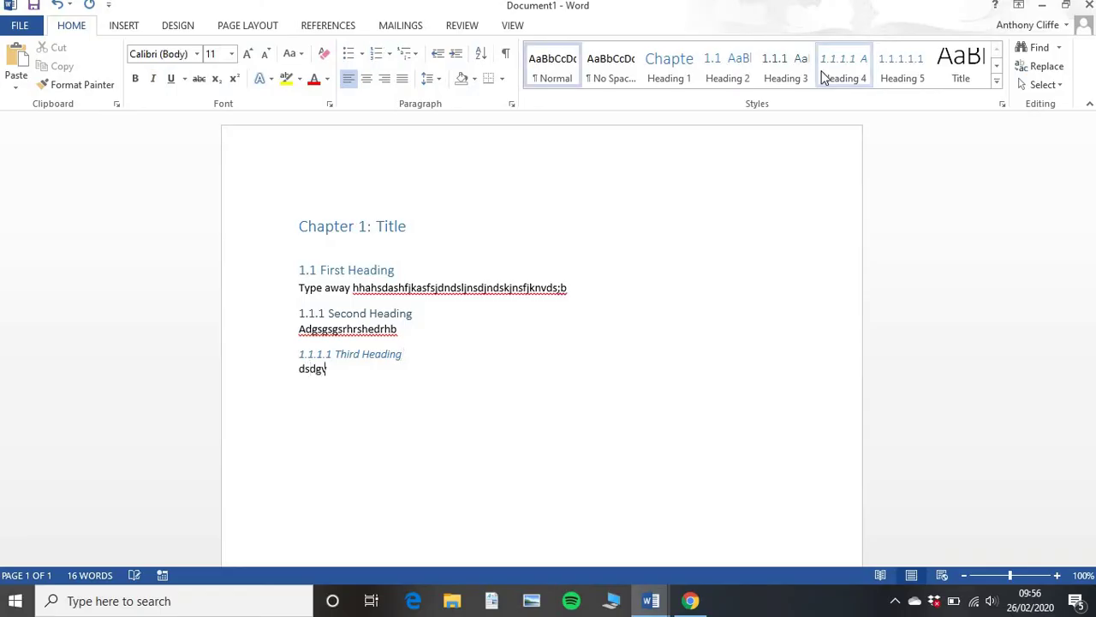
text(vsdsdfbdf)
key(Return)
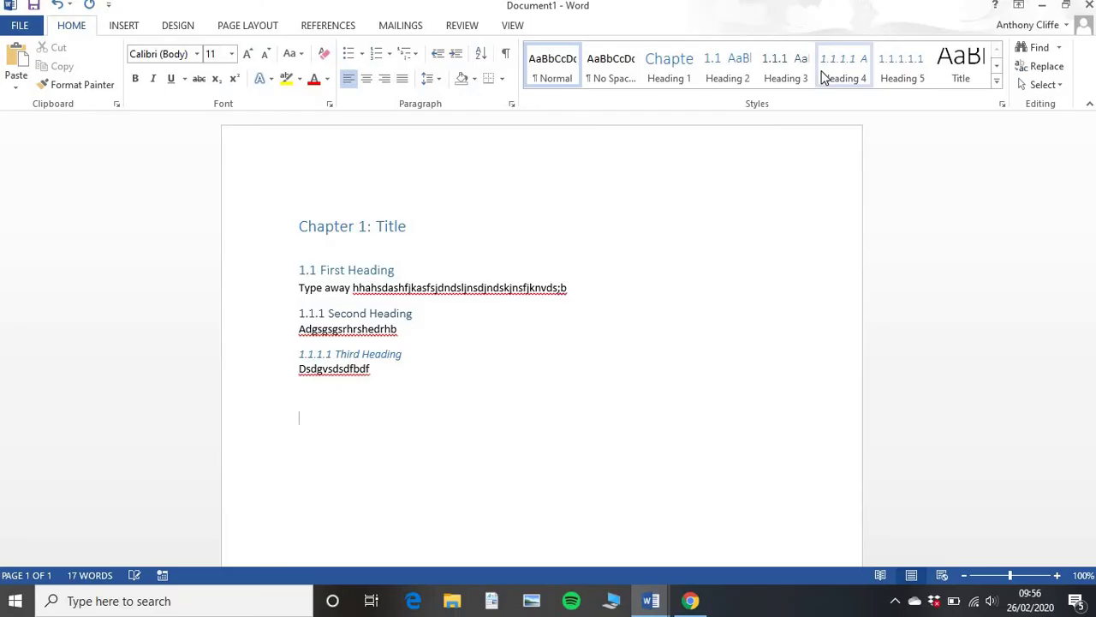
Try an empty Heading 2 and an empty Heading 3 below the last body text, and delete both.
click(743, 80)
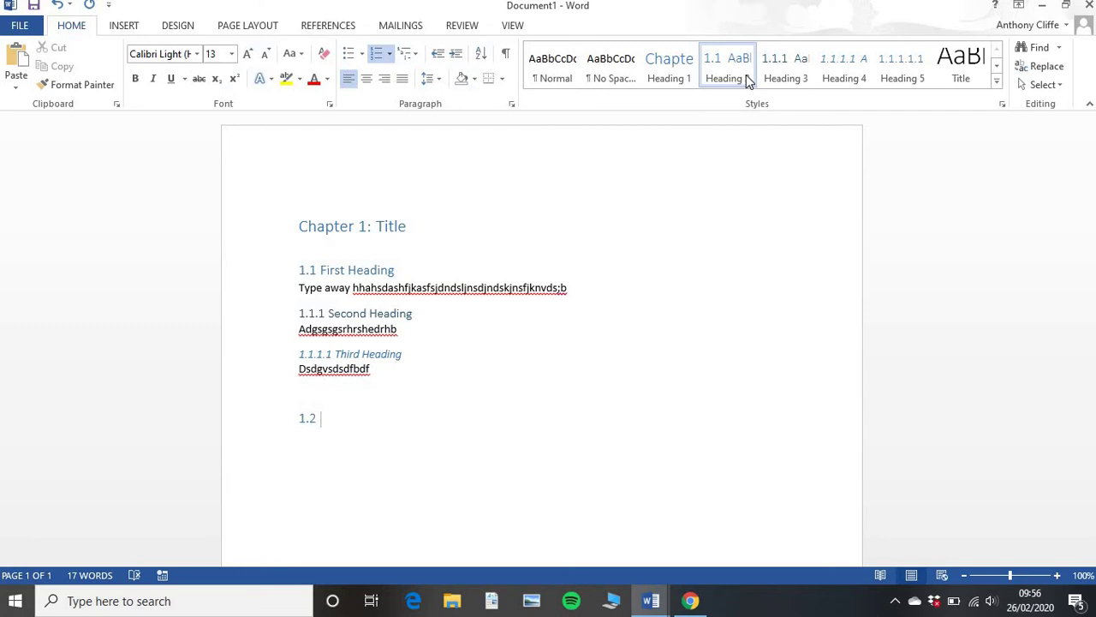
key(Return)
click(796, 78)
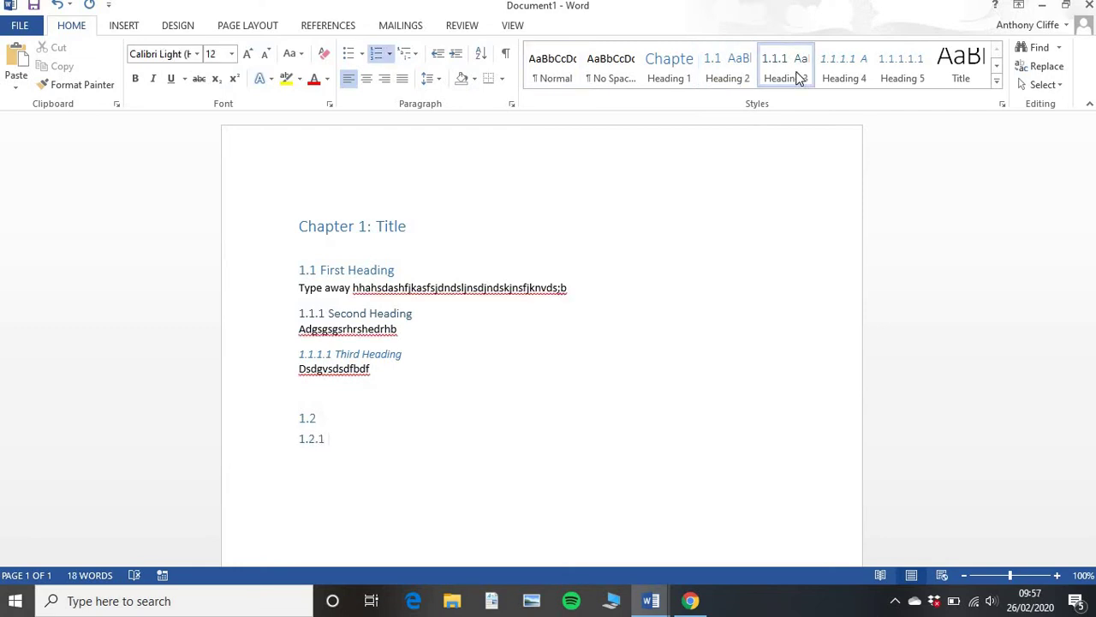
key(BackSpace)
key(BackSpace)
key(BackSpace)
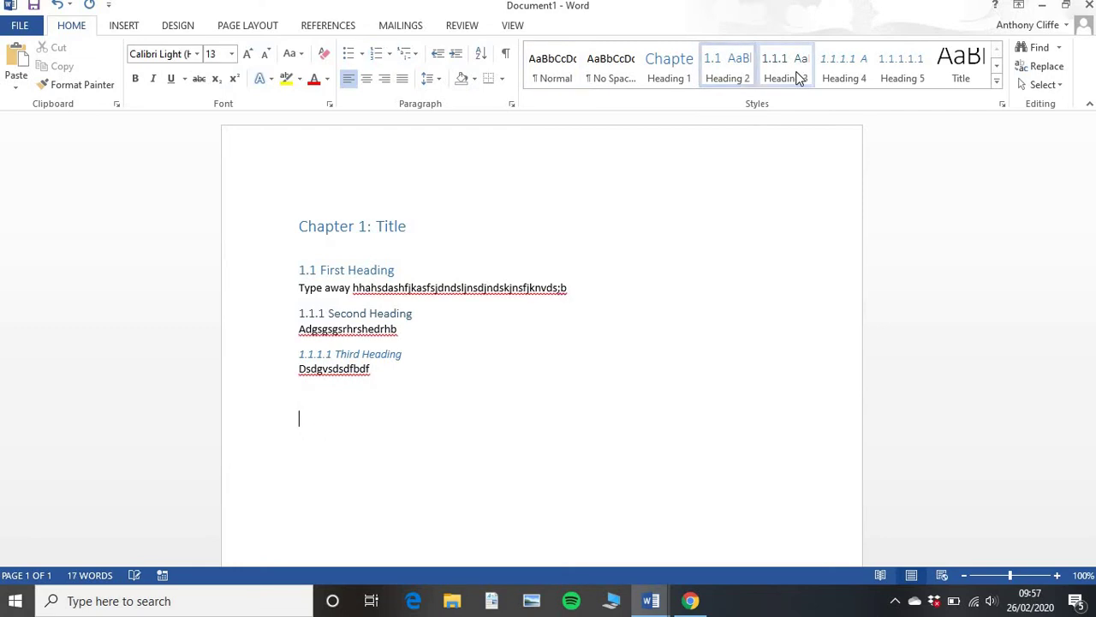
Try a new Heading 1 chapter with an empty Heading 2 beneath it, and delete both.
click(741, 74)
click(692, 77)
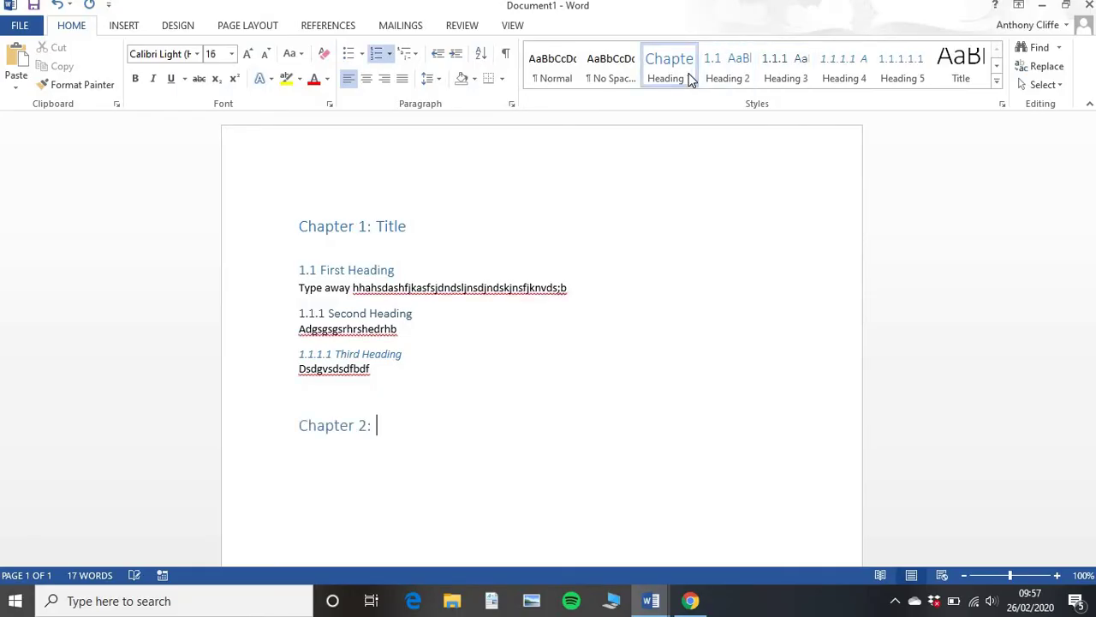
key(Return)
click(719, 76)
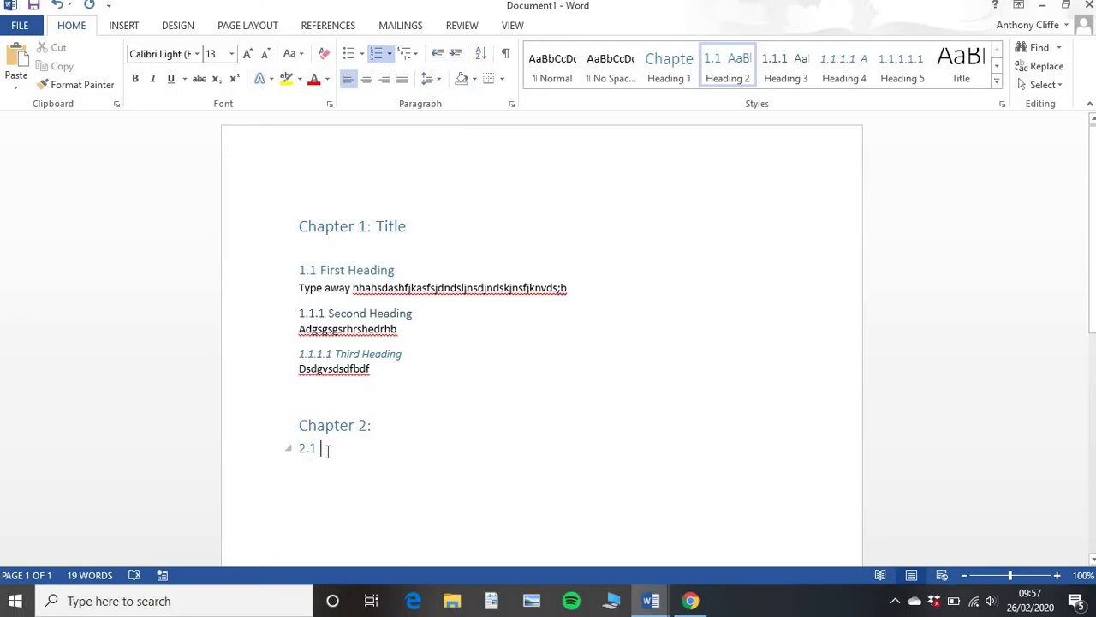
key(BackSpace)
key(BackSpace)
key(BackSpace)
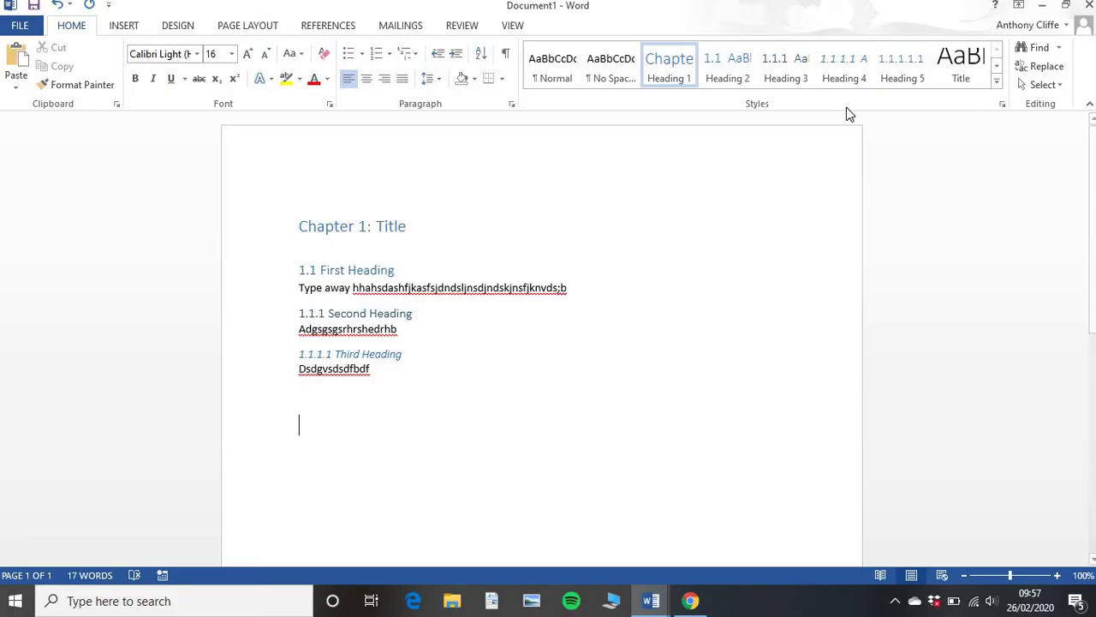
Modify the Heading 1 style through Manage Styles, giving it black font colour, bold and the Garamond font.
click(1003, 103)
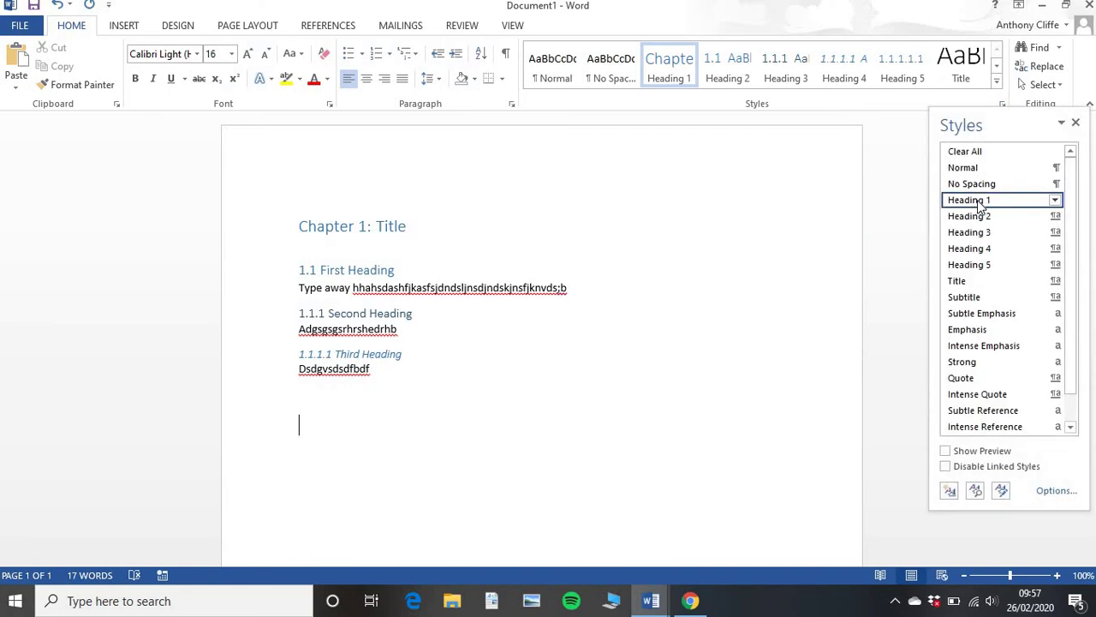
mouse_move(976, 207)
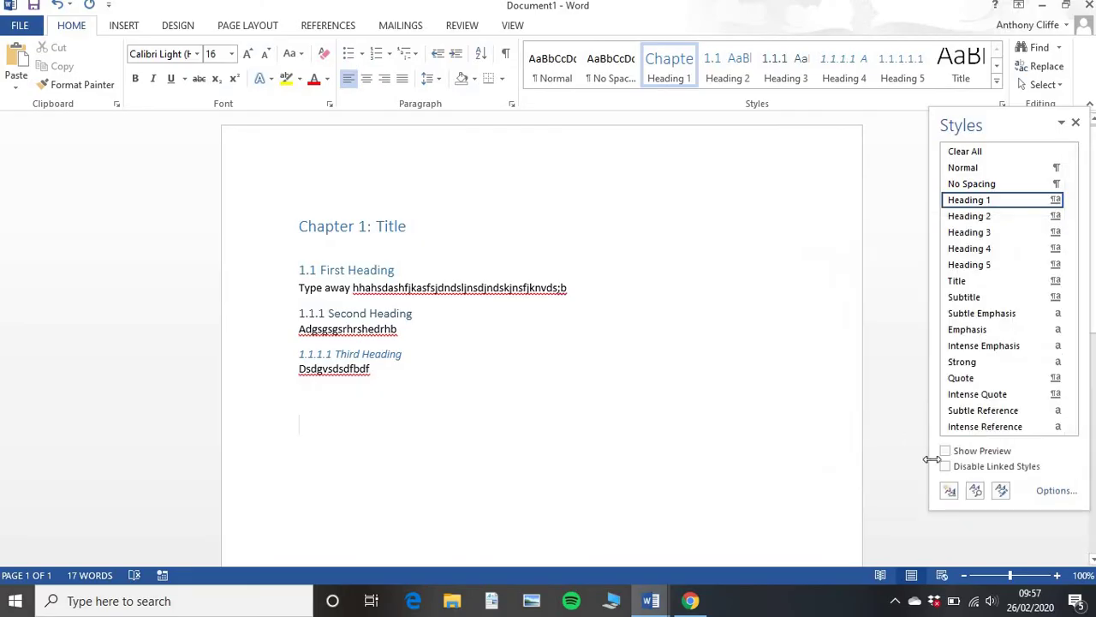
click(1002, 492)
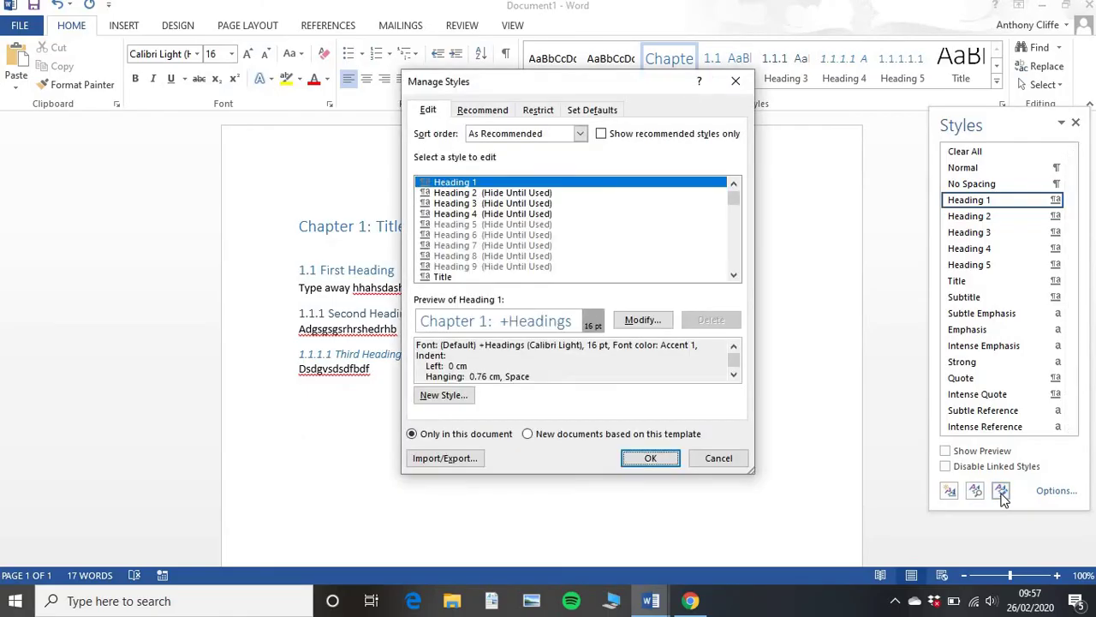
click(642, 320)
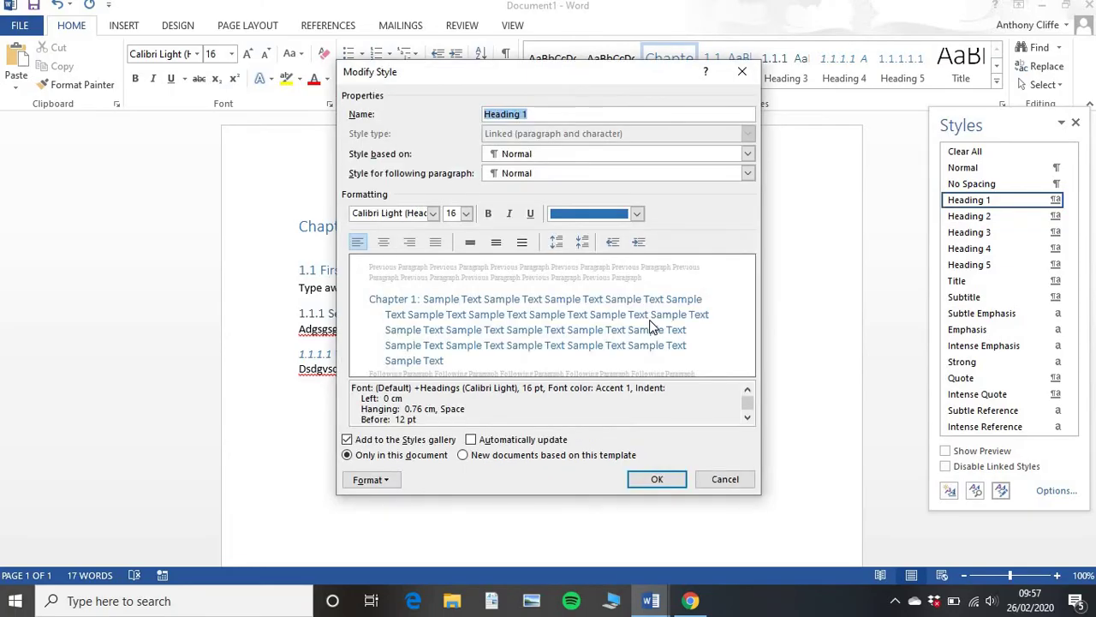
click(638, 214)
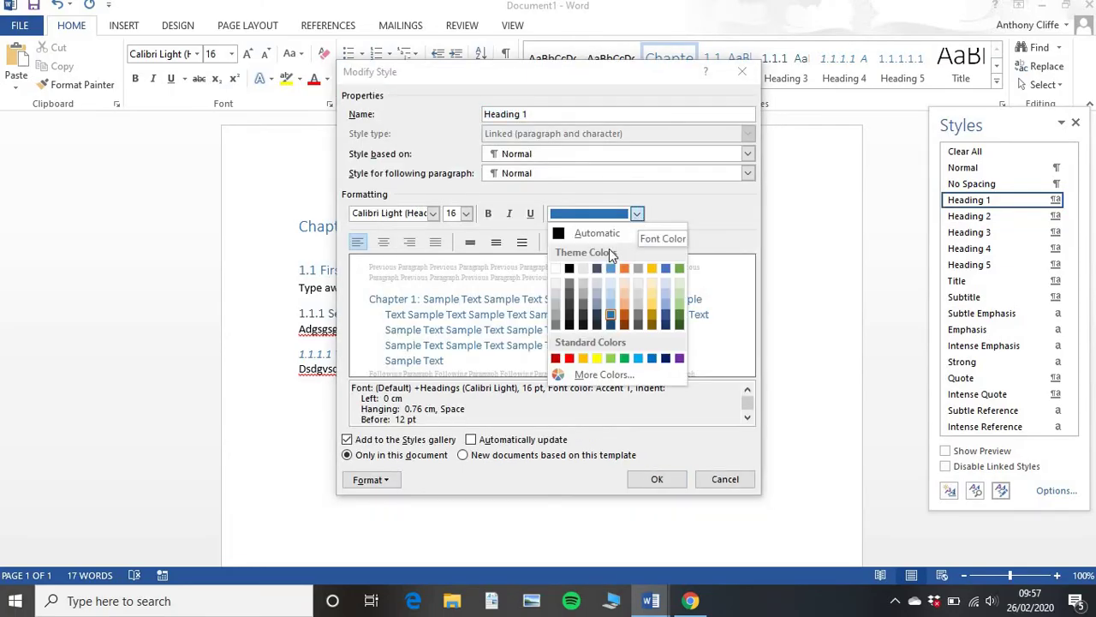
click(569, 269)
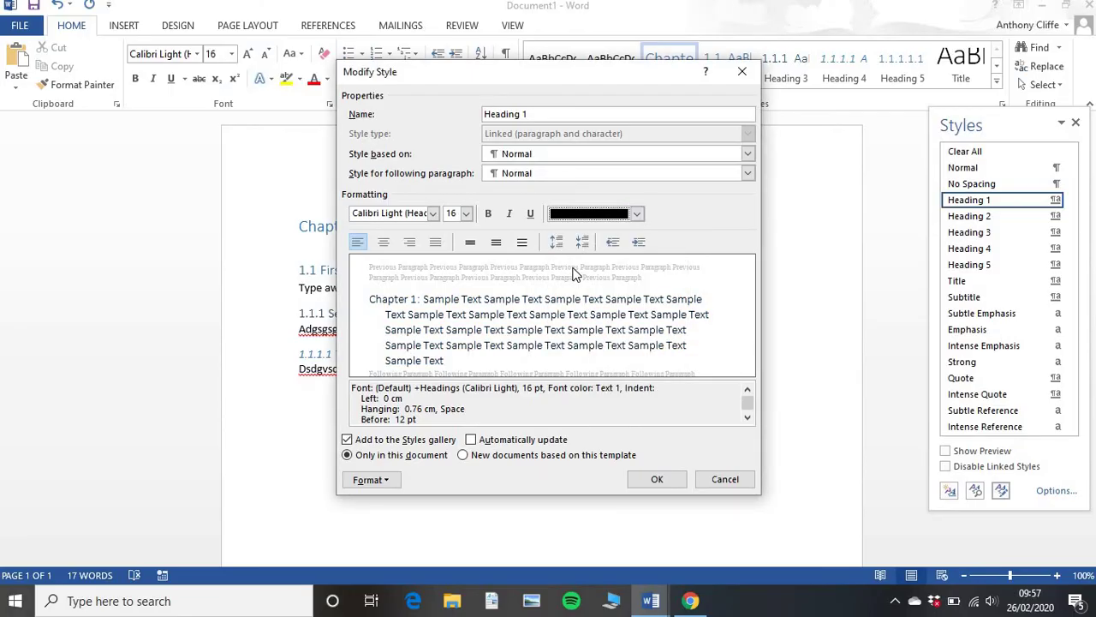
click(490, 214)
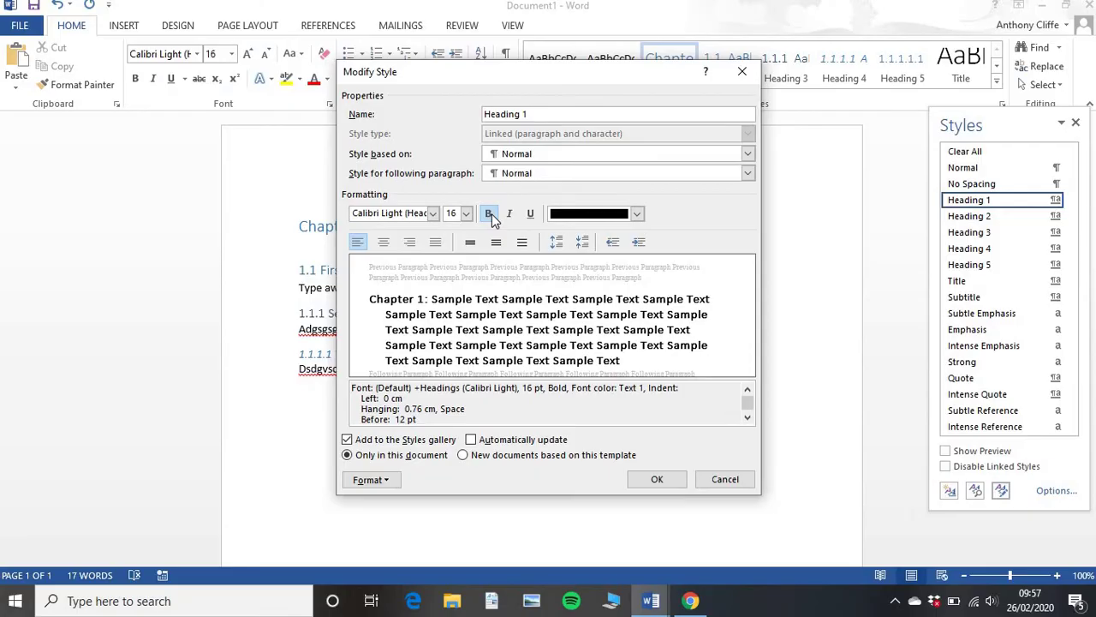
click(434, 214)
click(433, 269)
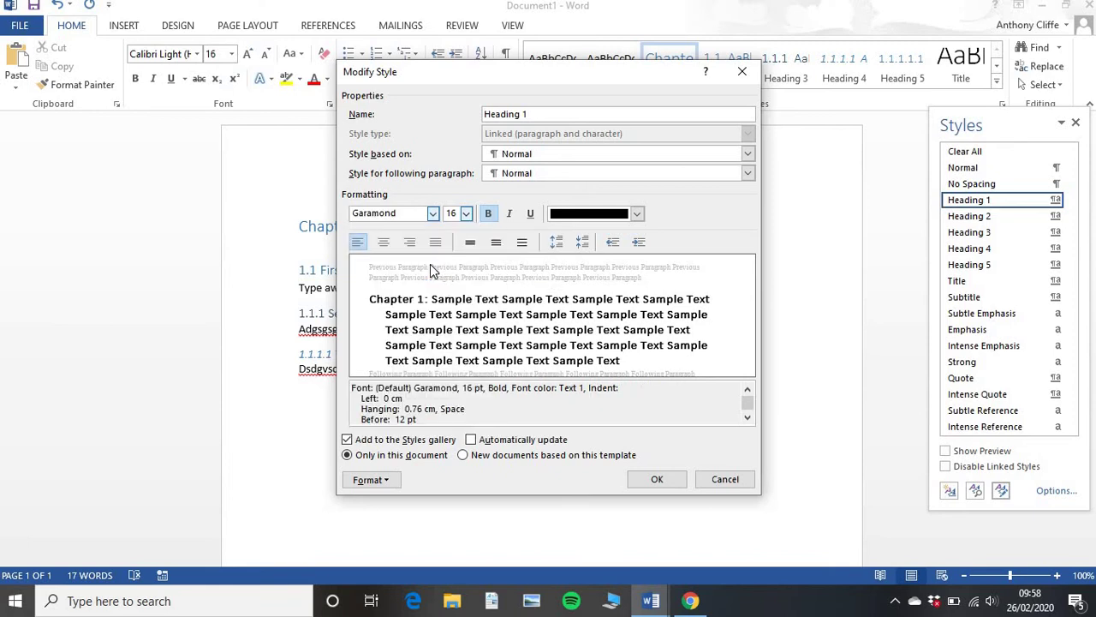
Switch to the finished PhD thesis PDF in Chrome, examine its heading formatting across the Methodology chapter, and return to Document1 in Word.
click(689, 598)
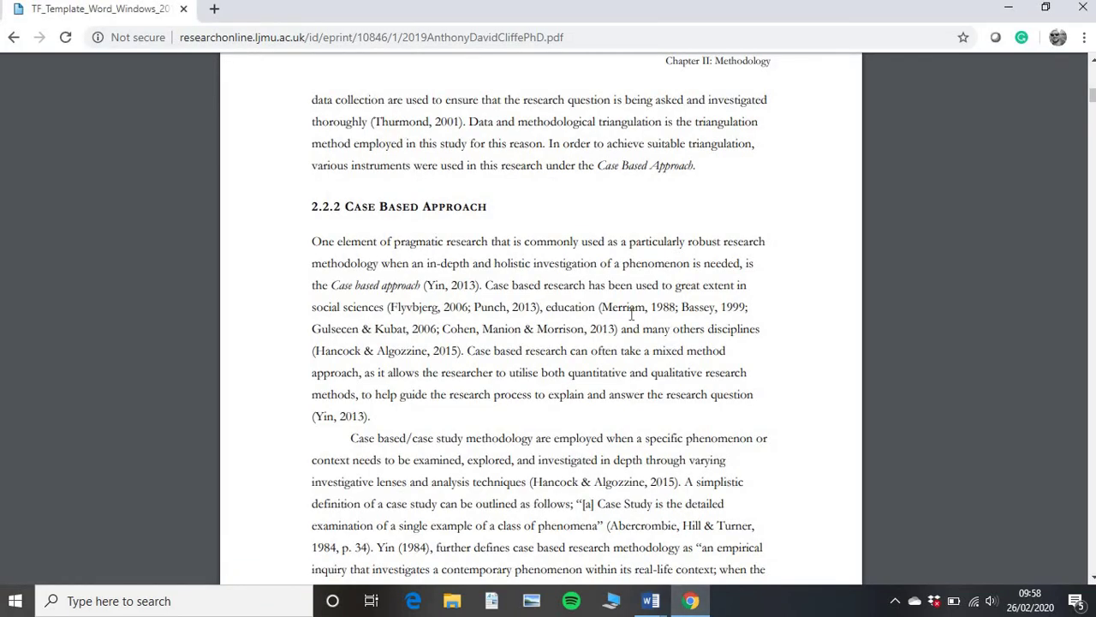
scroll(631, 314, down, 3)
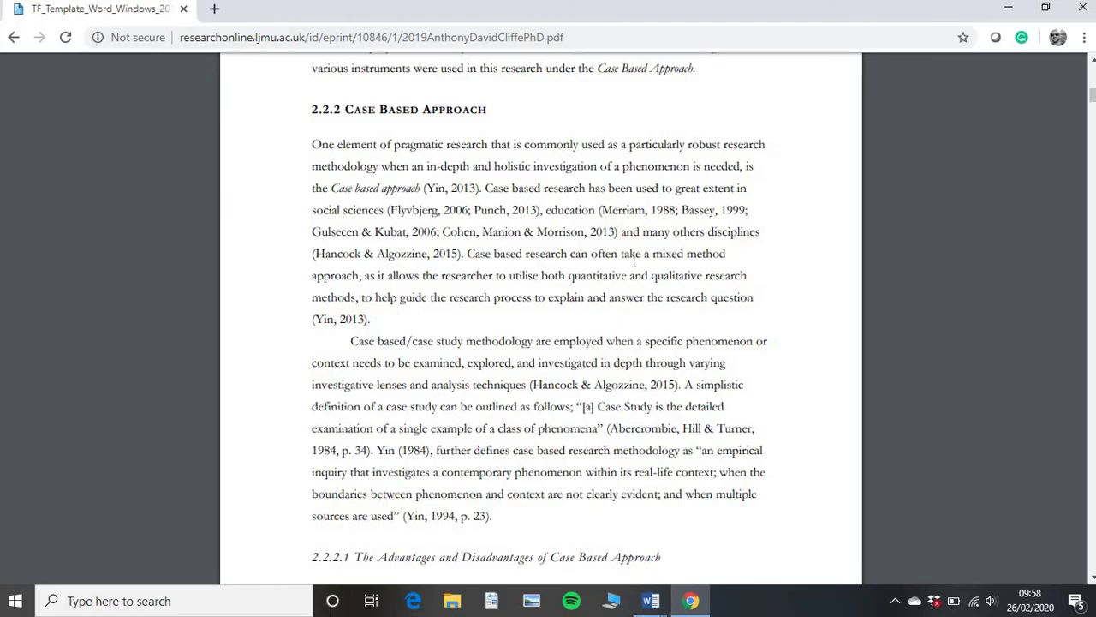
scroll(633, 262, down, 8)
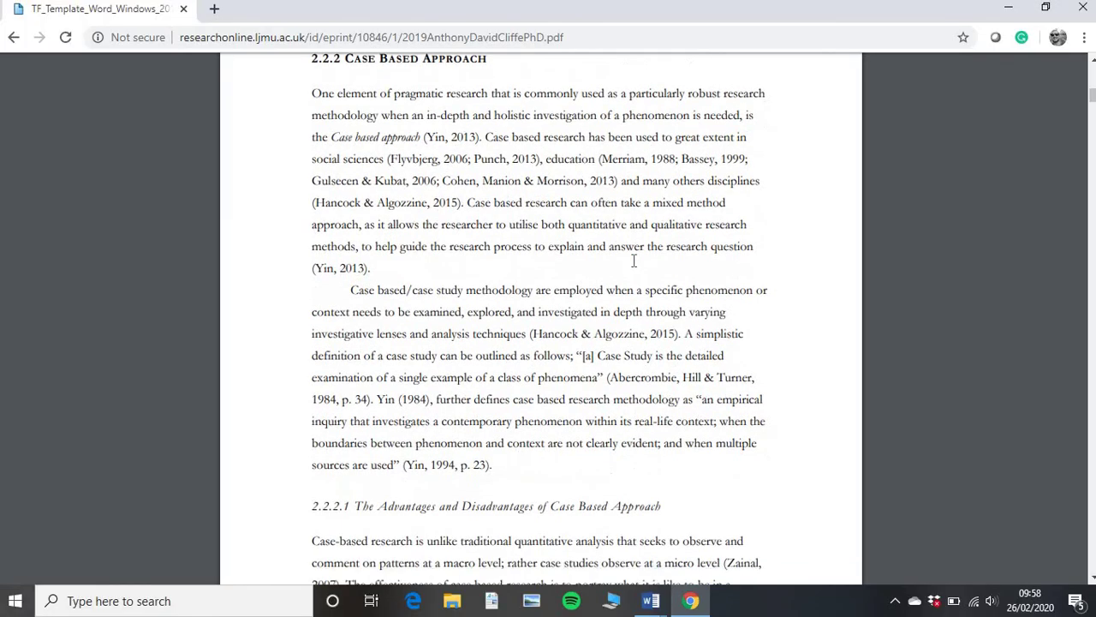
scroll(634, 261, down, 12)
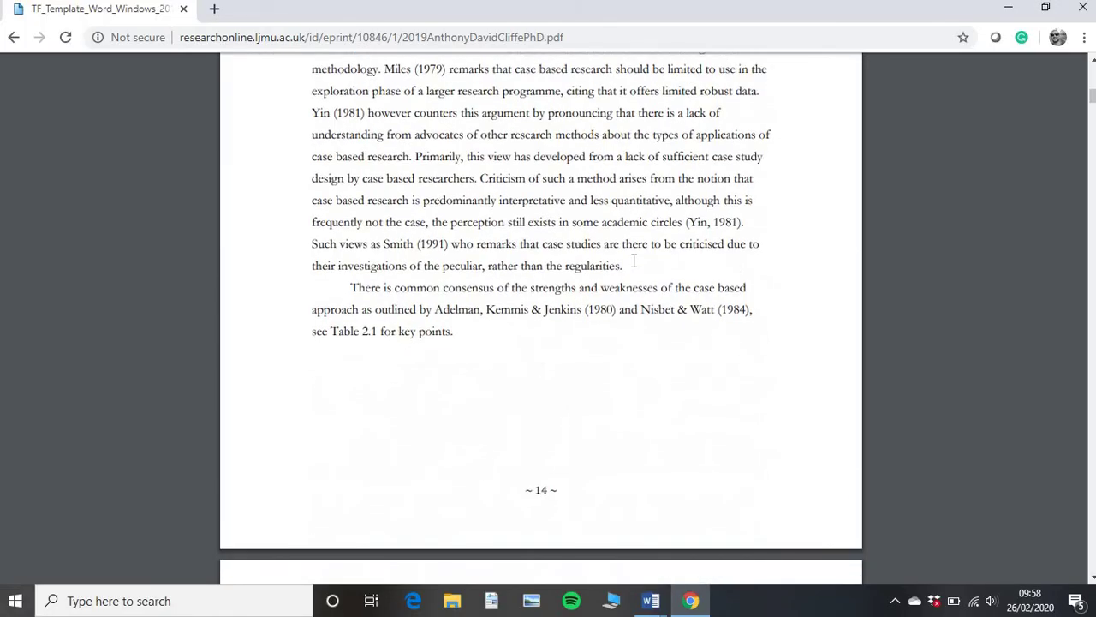
scroll(634, 262, down, 7)
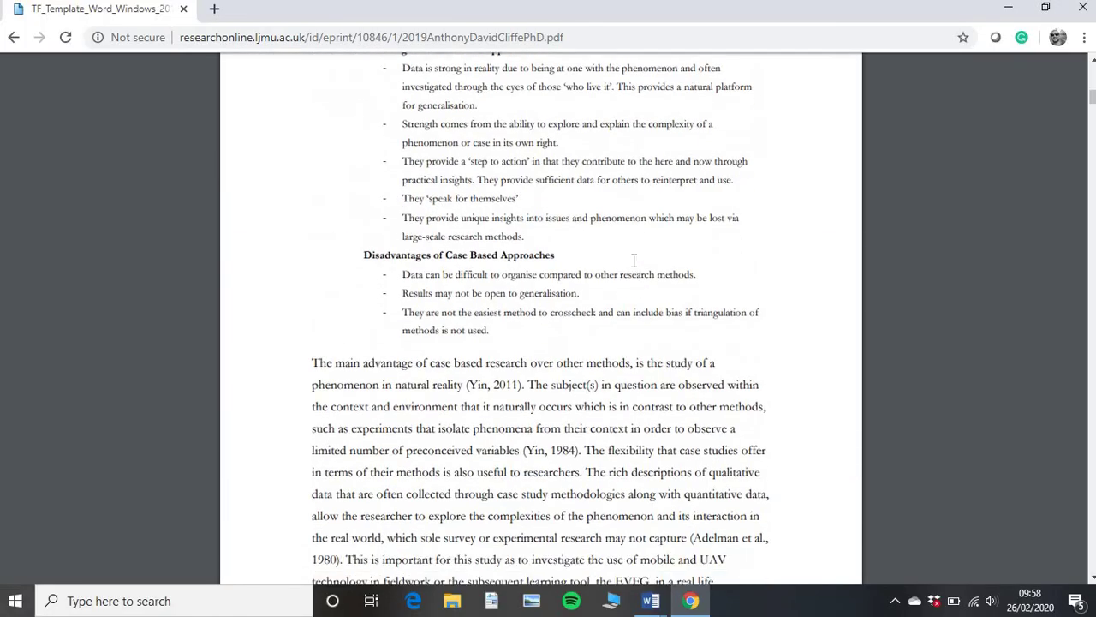
scroll(634, 262, down, 6)
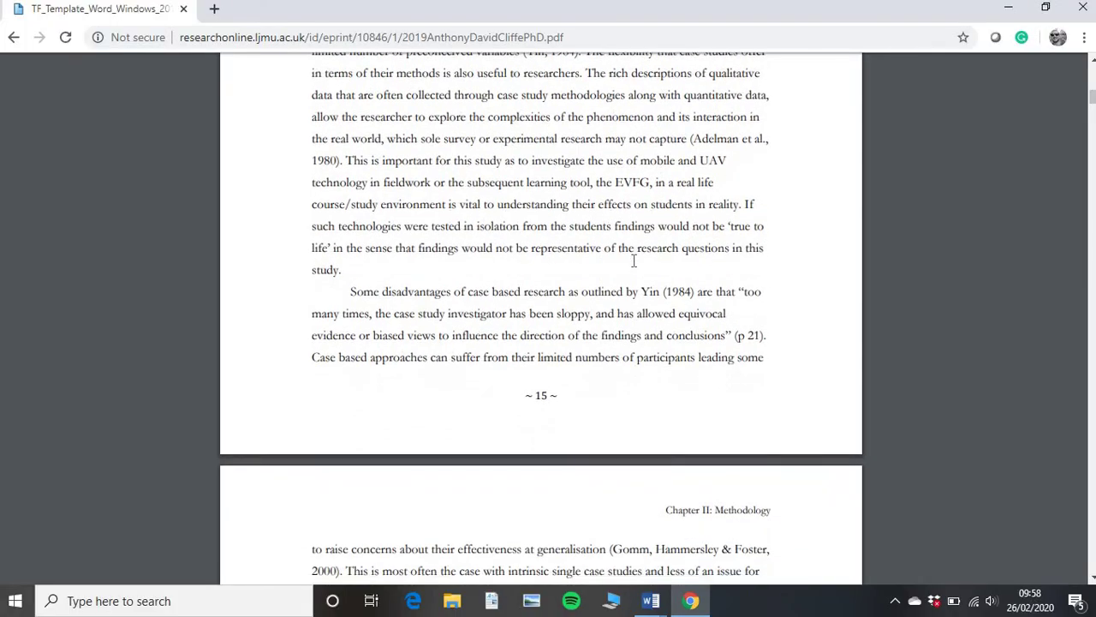
scroll(634, 261, down, 3)
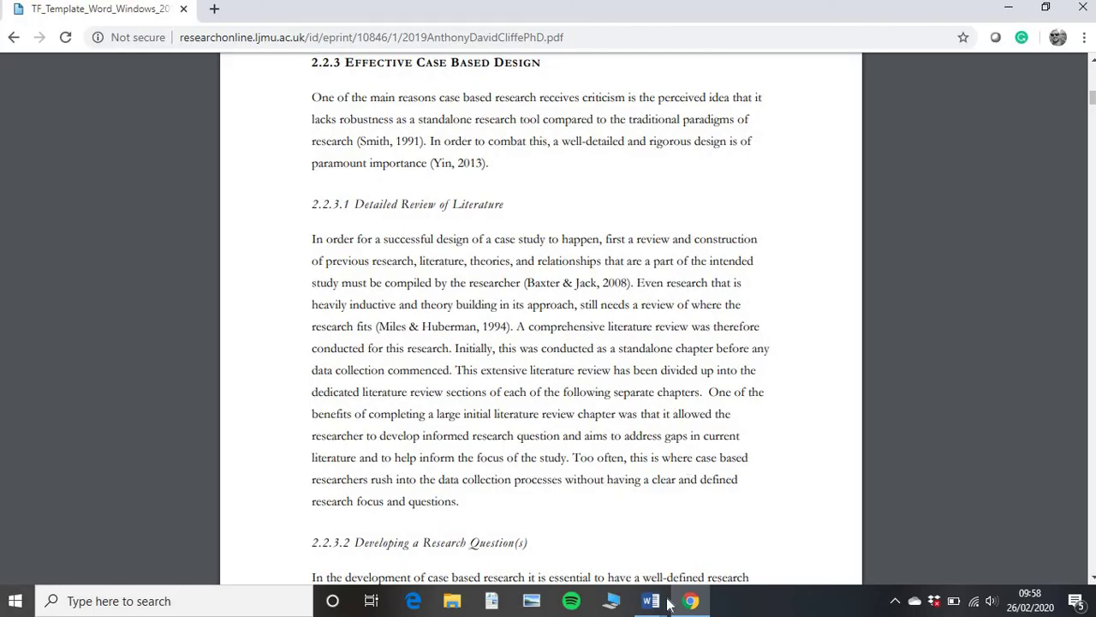
mouse_move(668, 605)
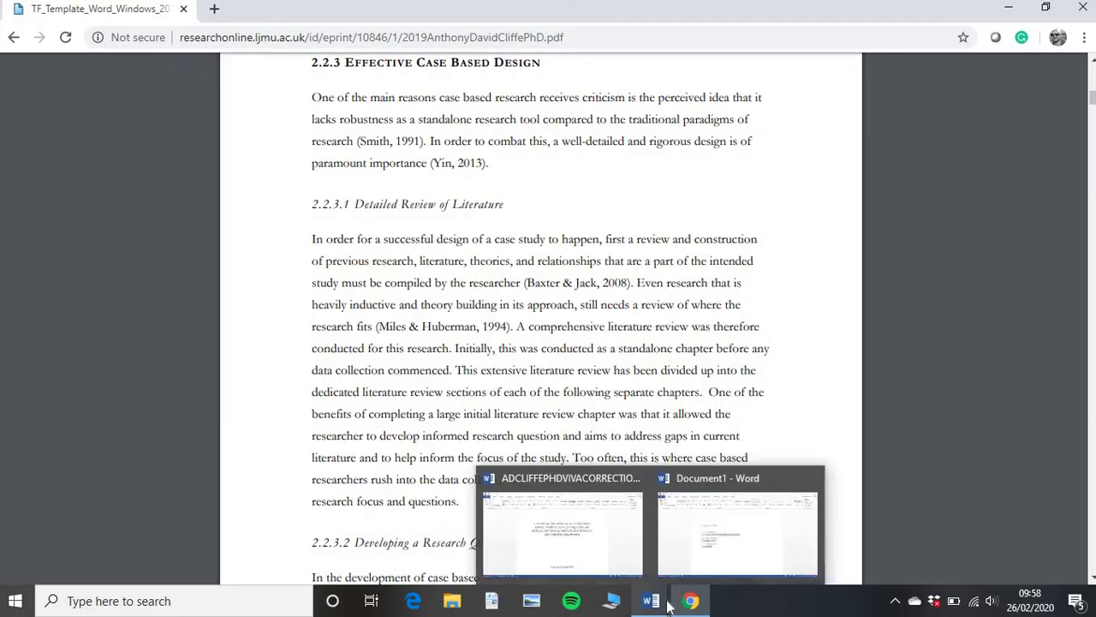
click(697, 552)
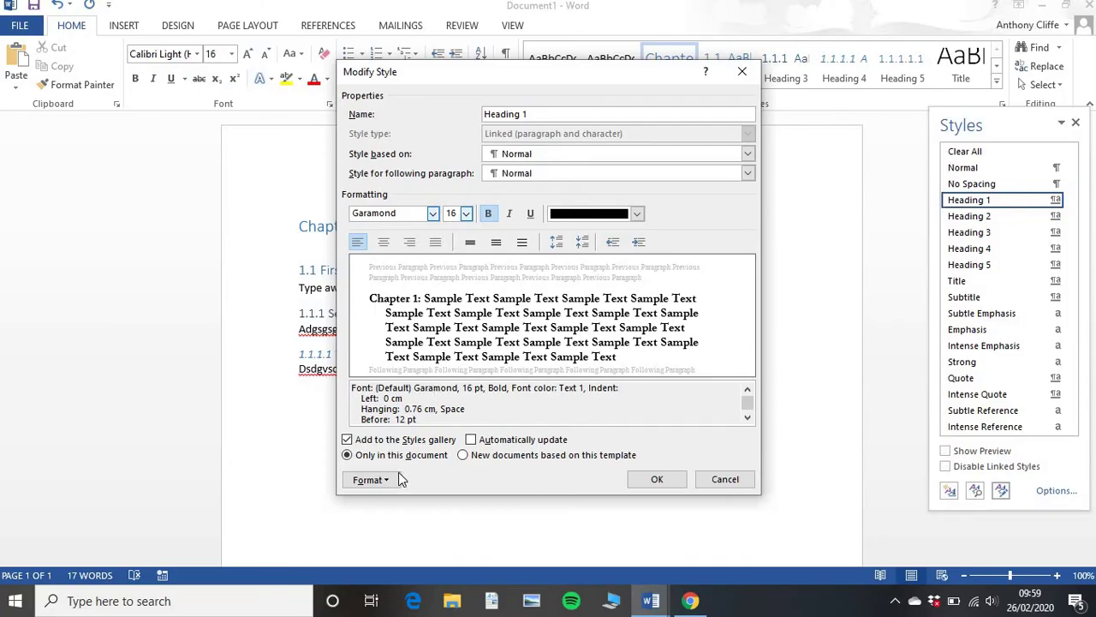
Set the Heading 1 style to apply to new documents based on this template and turn on small caps for its font.
click(464, 453)
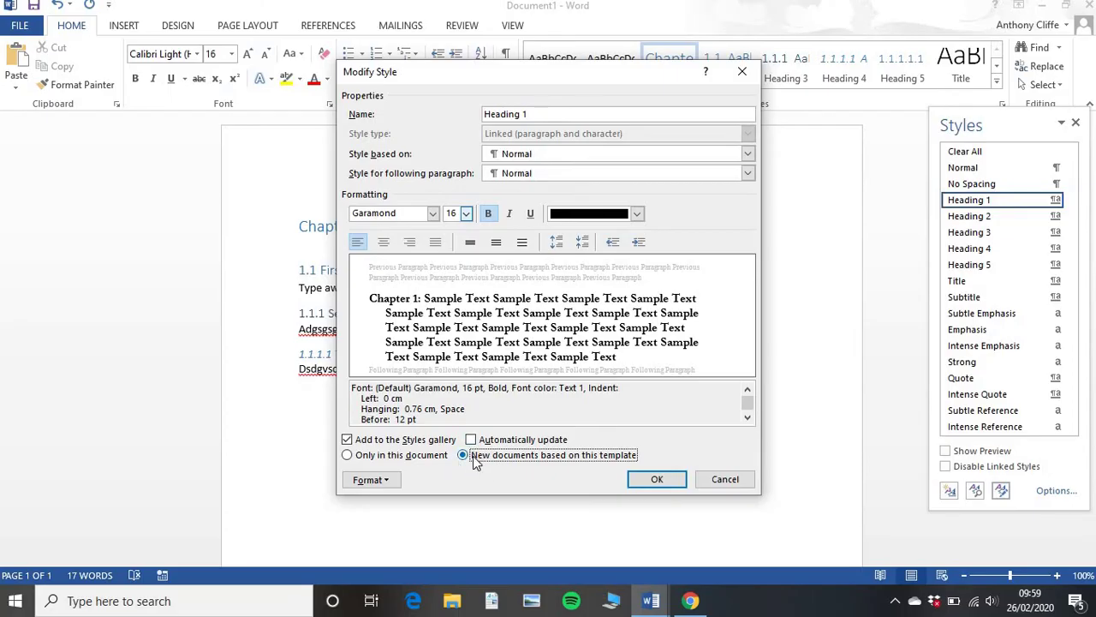
click(390, 485)
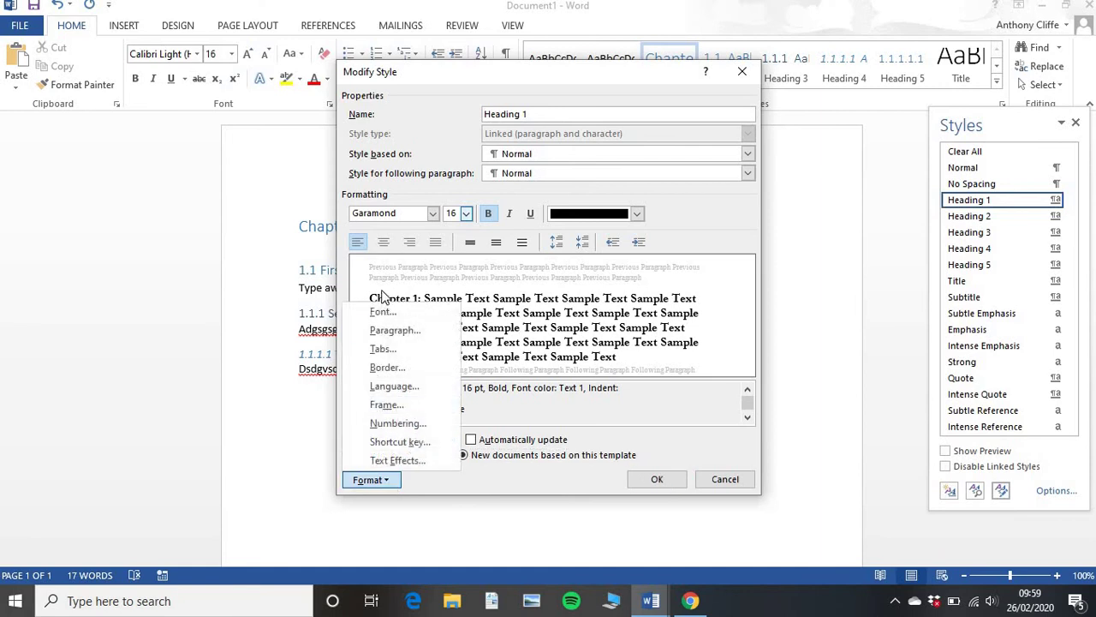
click(382, 313)
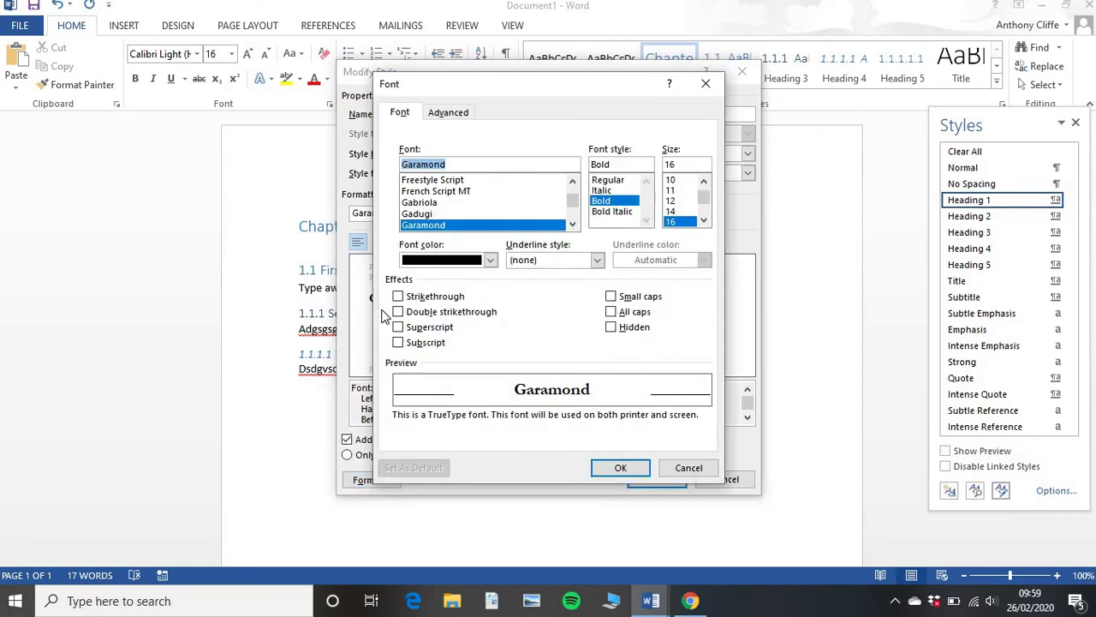
click(612, 298)
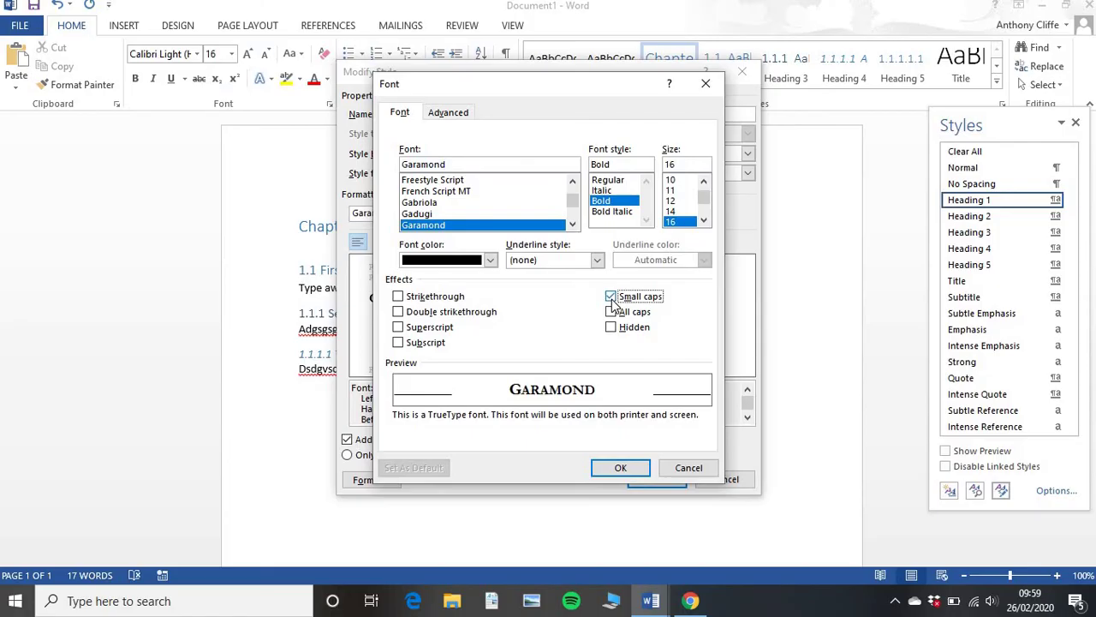
click(612, 313)
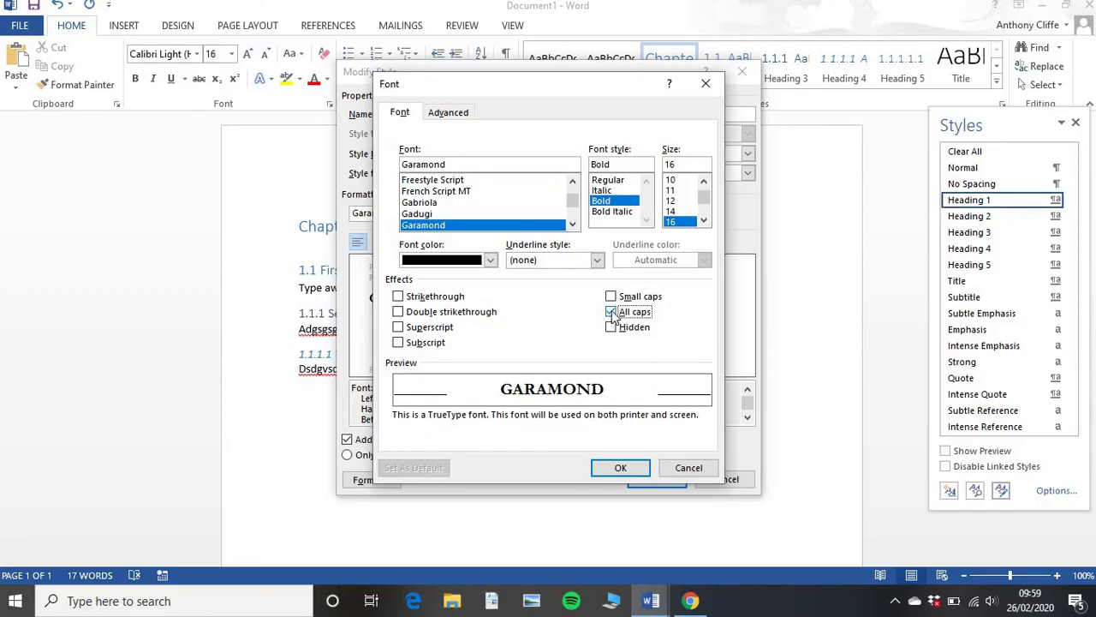
click(611, 297)
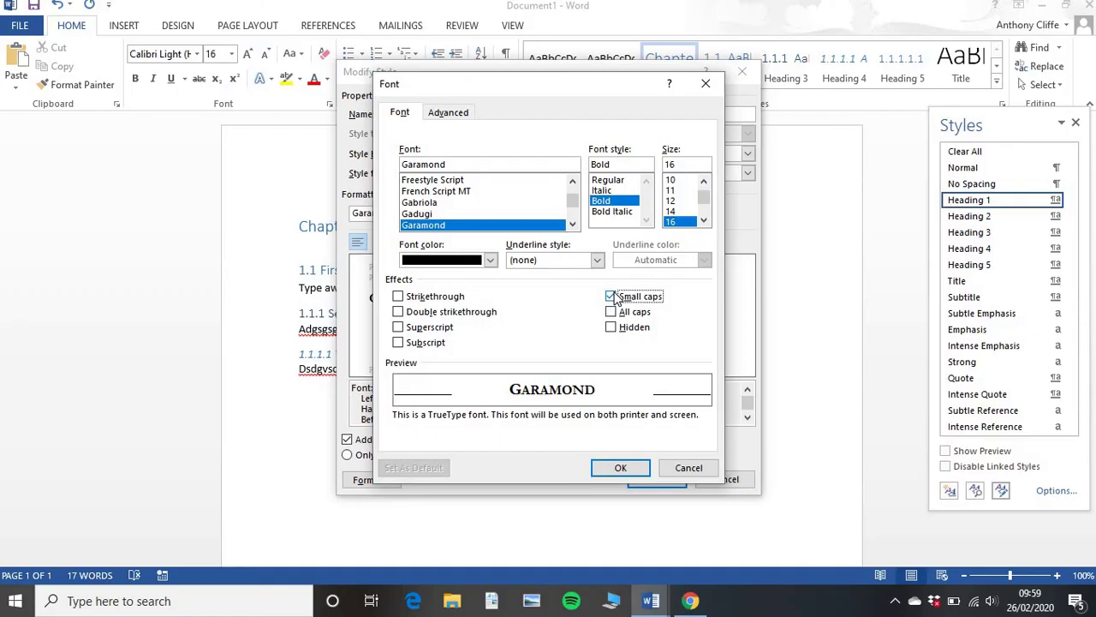
Try Expanded and Condensed character spacing for the Heading 1 font, and return the spacing to Normal.
click(449, 113)
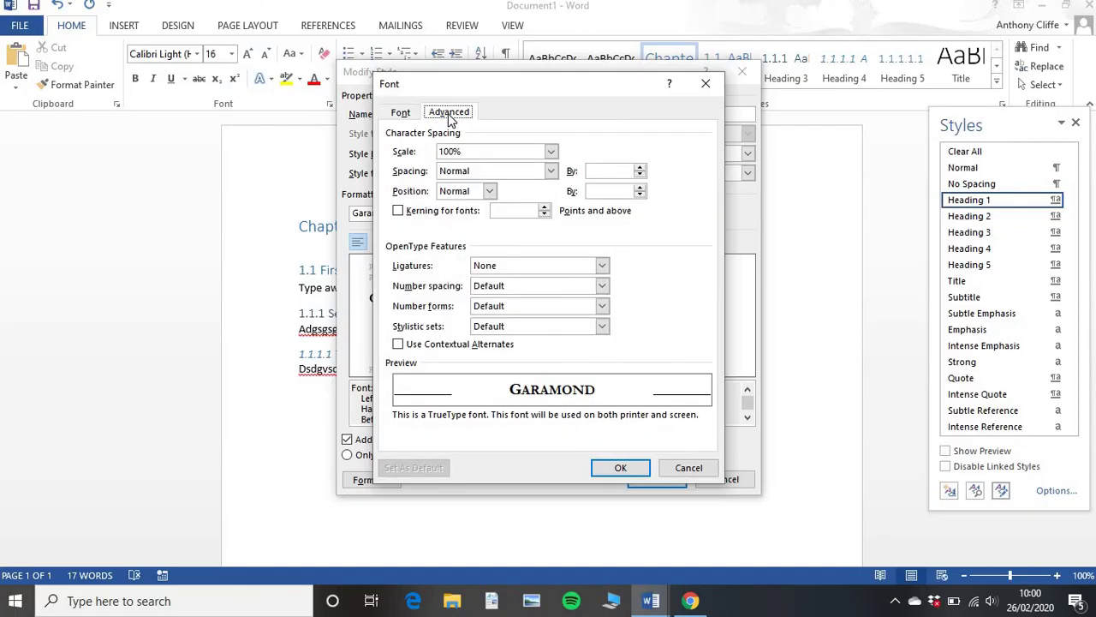
click(550, 171)
click(526, 197)
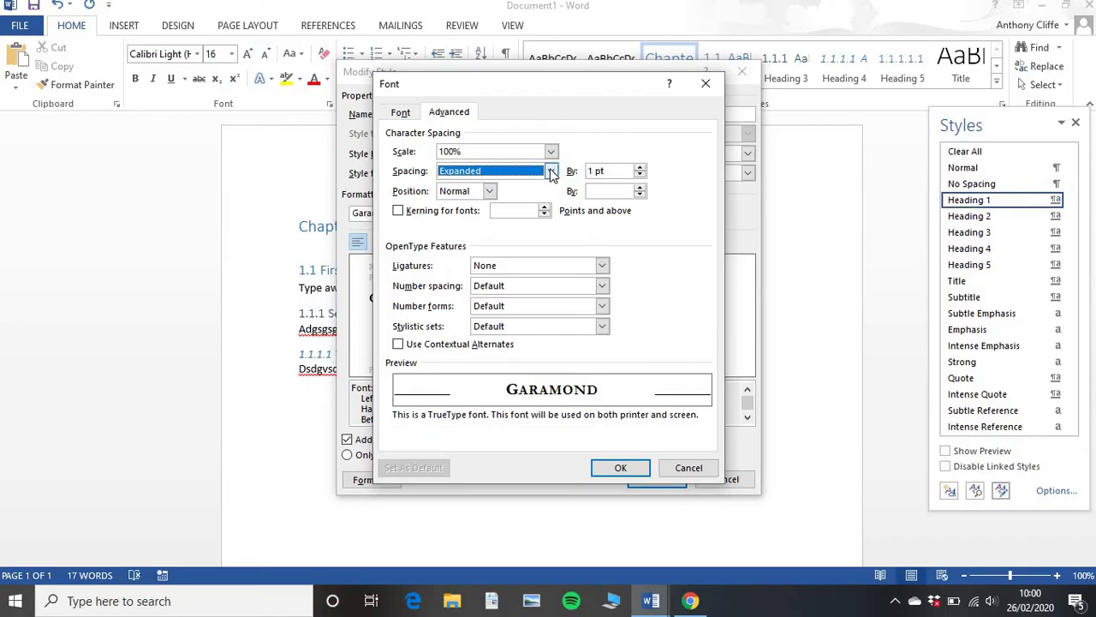
click(551, 172)
click(508, 208)
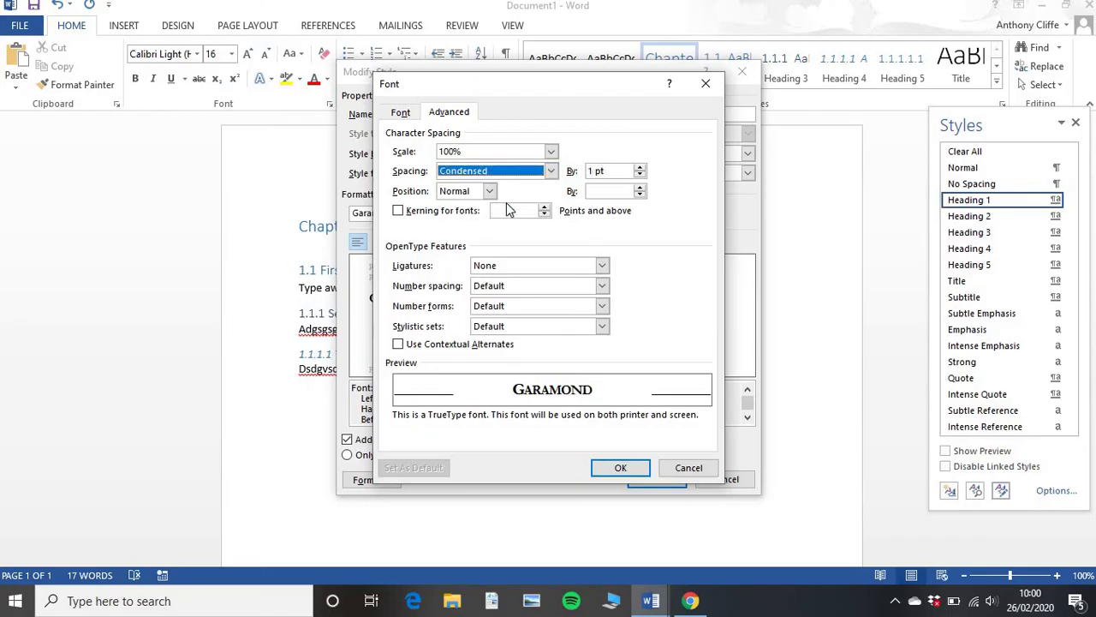
click(548, 170)
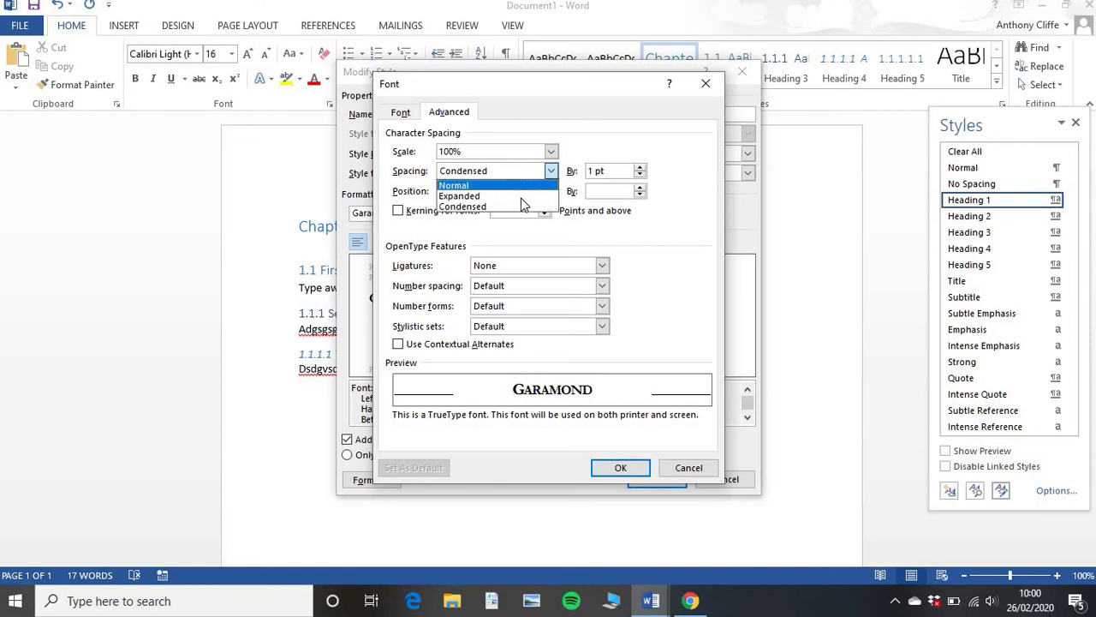
click(523, 195)
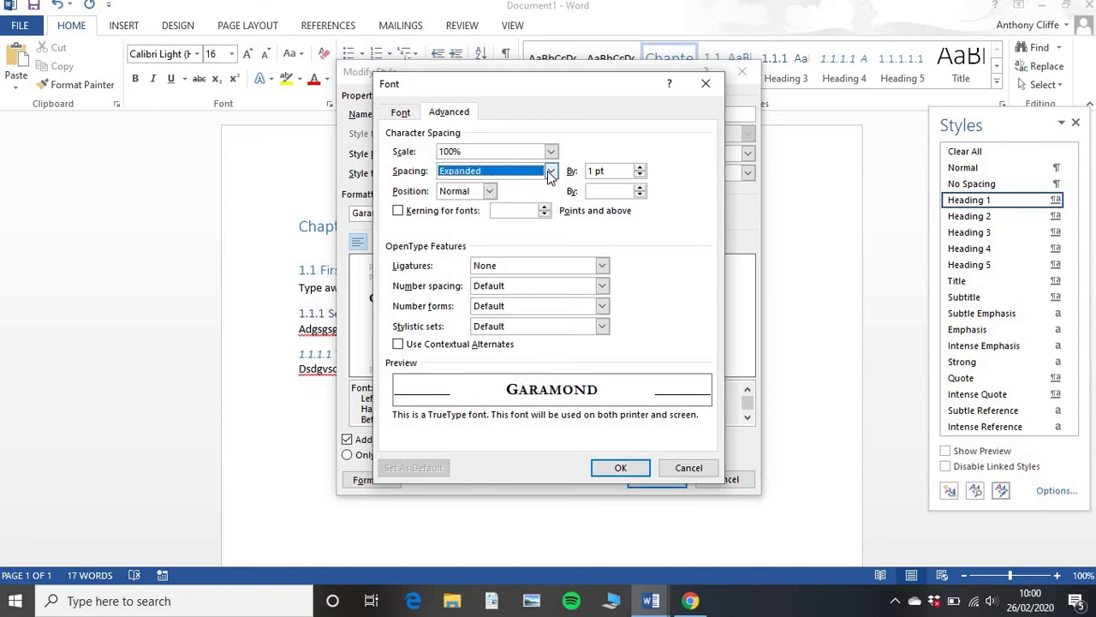
click(549, 171)
click(527, 187)
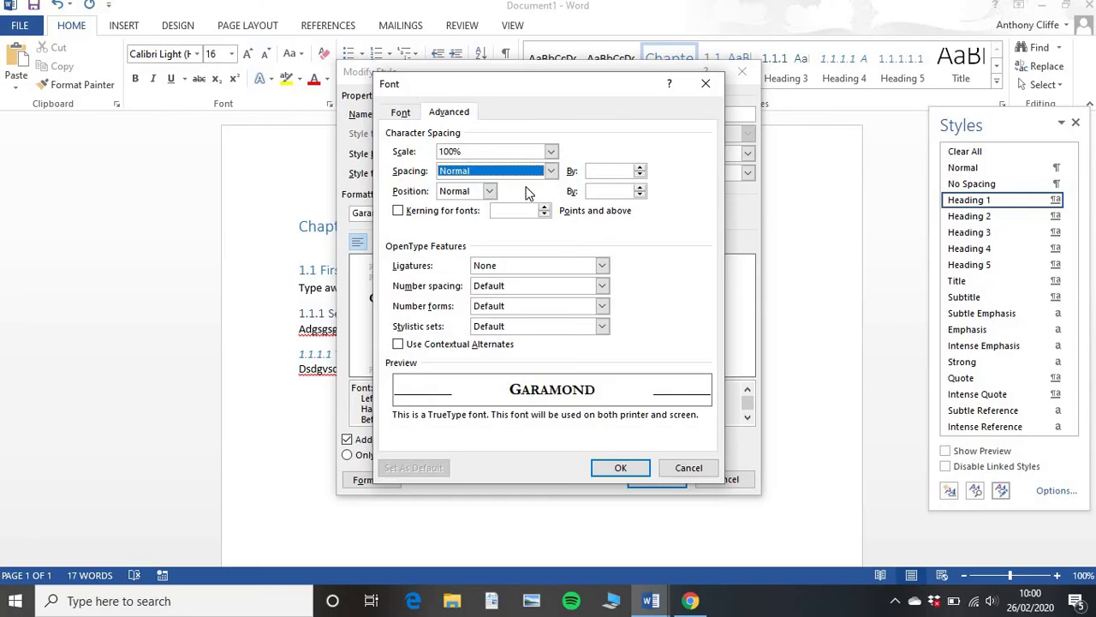
Accept the font settings and apply the modified Heading 1 style to the document.
click(408, 115)
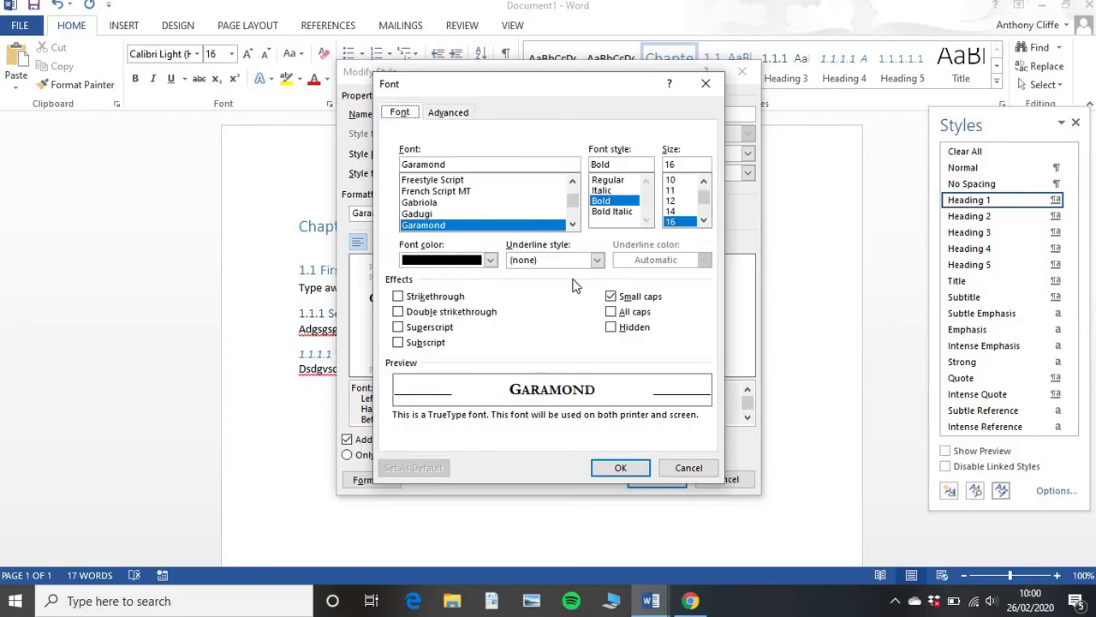
click(625, 467)
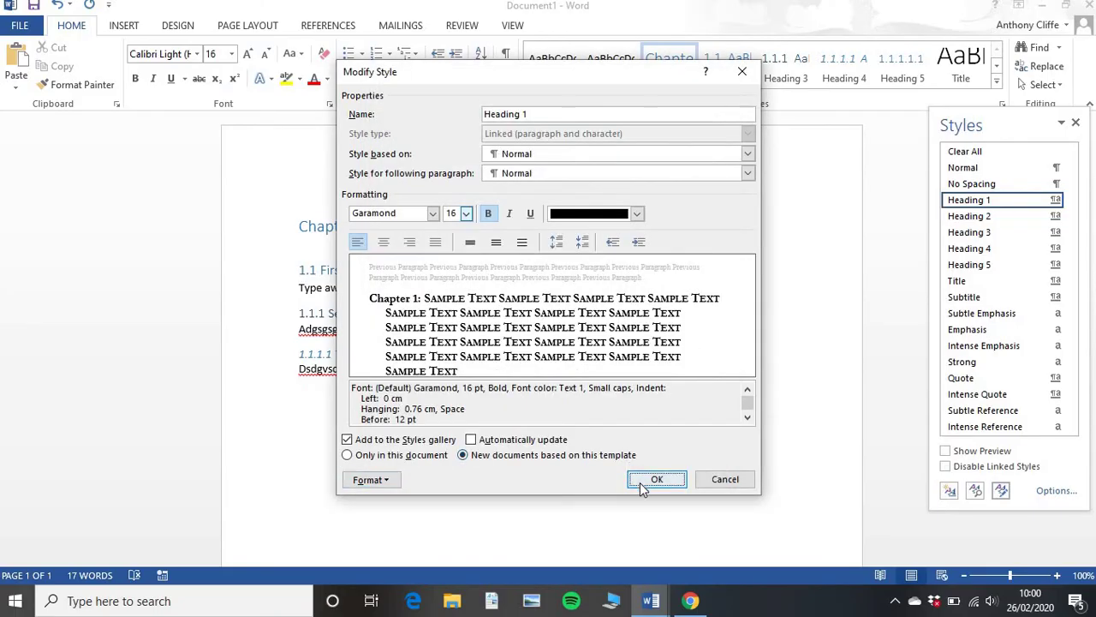
click(655, 480)
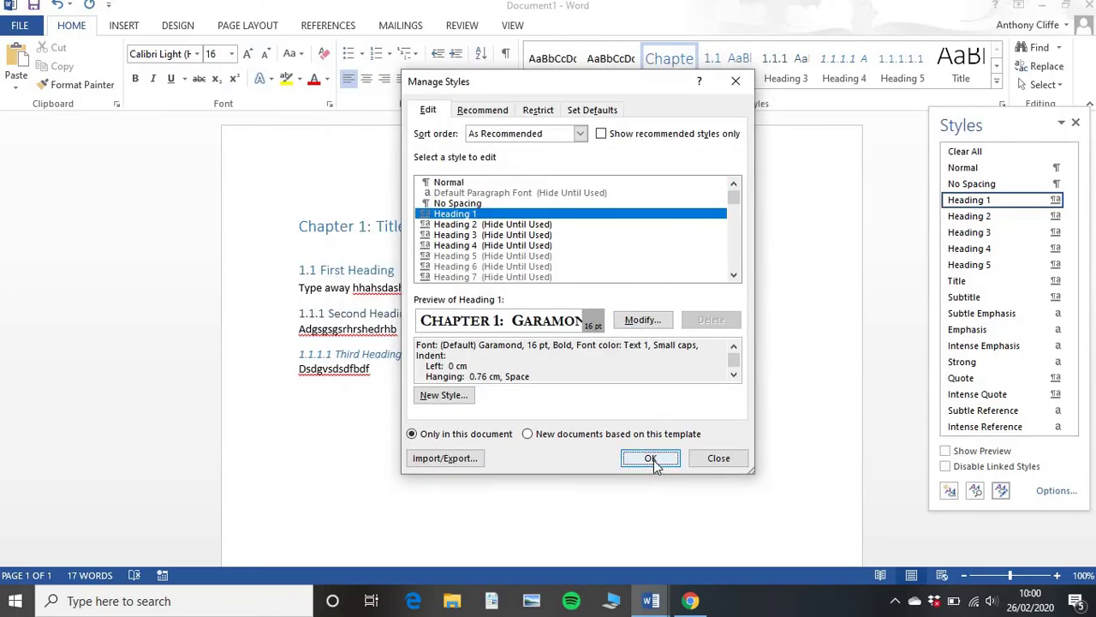
click(651, 458)
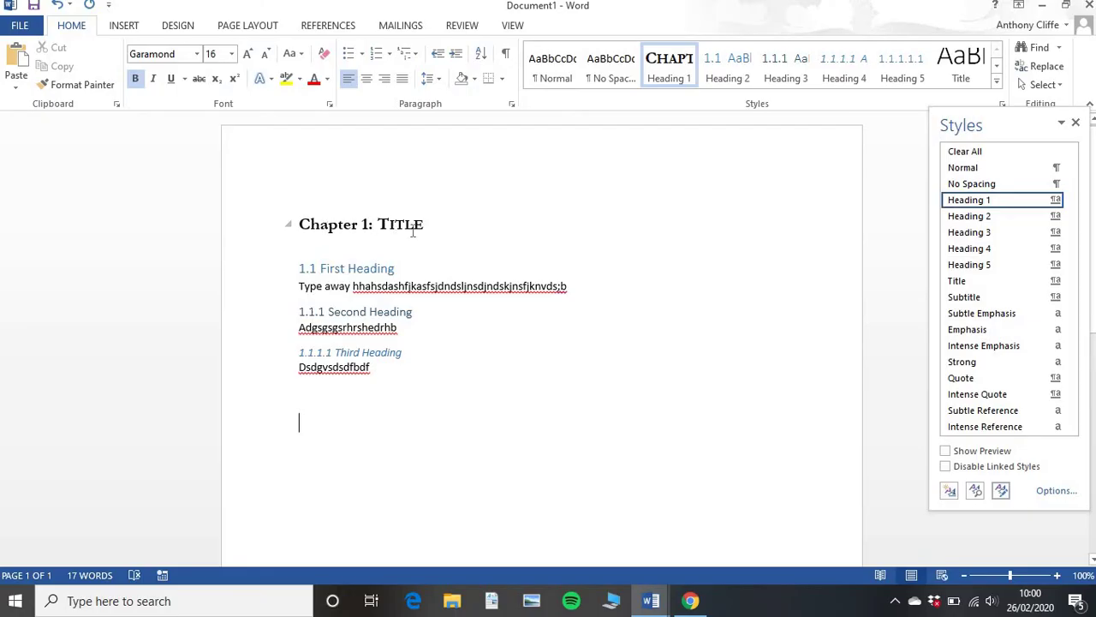
Modify the Heading 2 style through Manage Styles, giving it black font colour and the Garamond font.
click(378, 268)
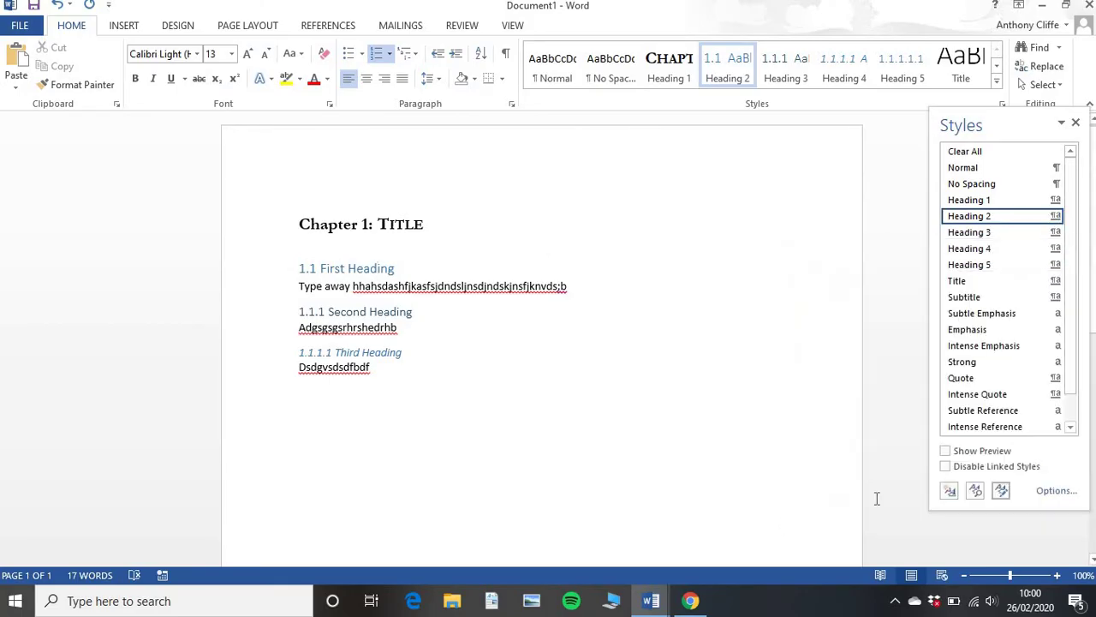
click(1001, 490)
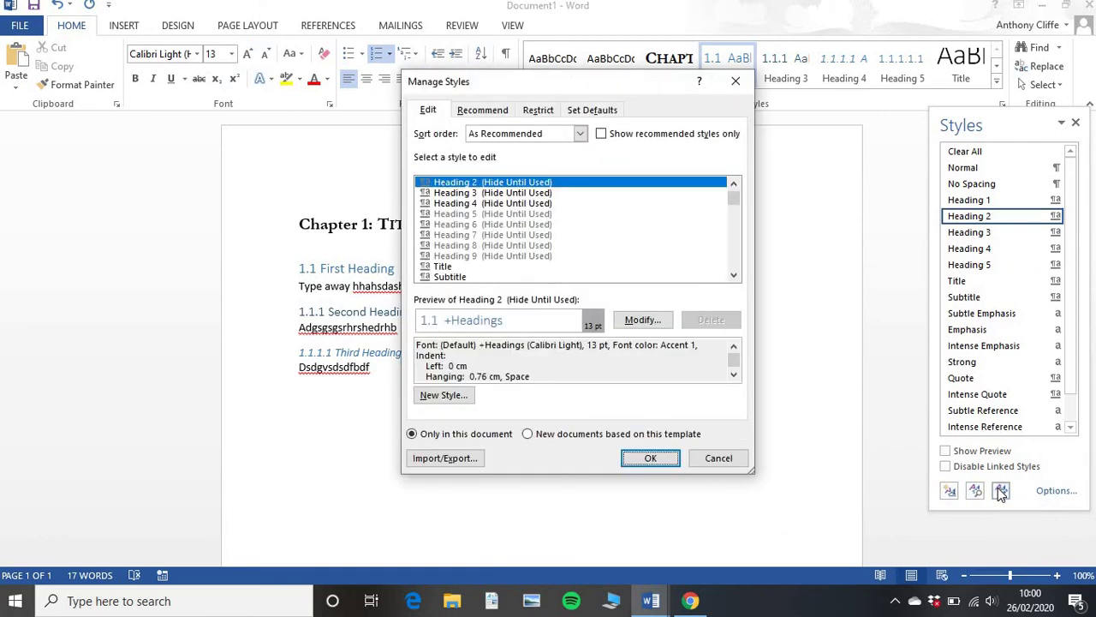
click(641, 319)
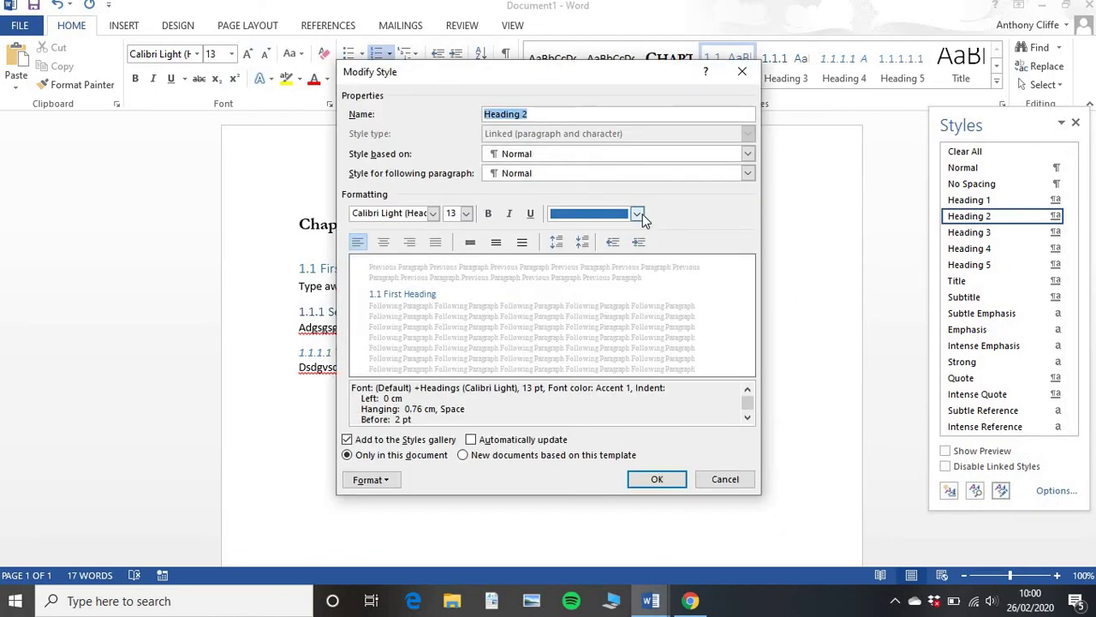
click(638, 214)
click(569, 269)
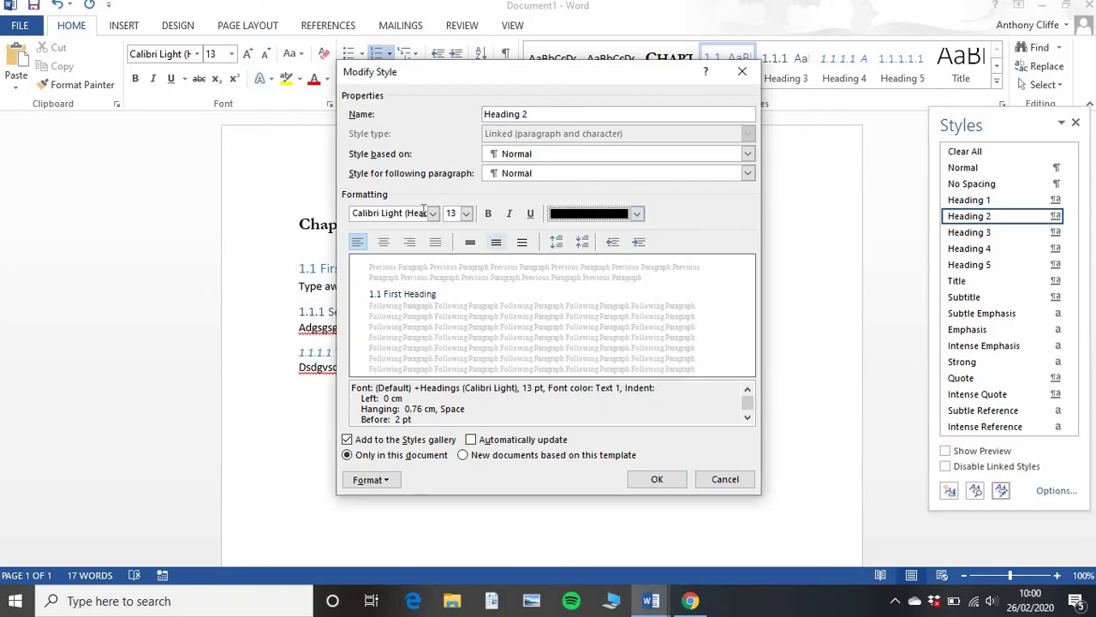
click(434, 213)
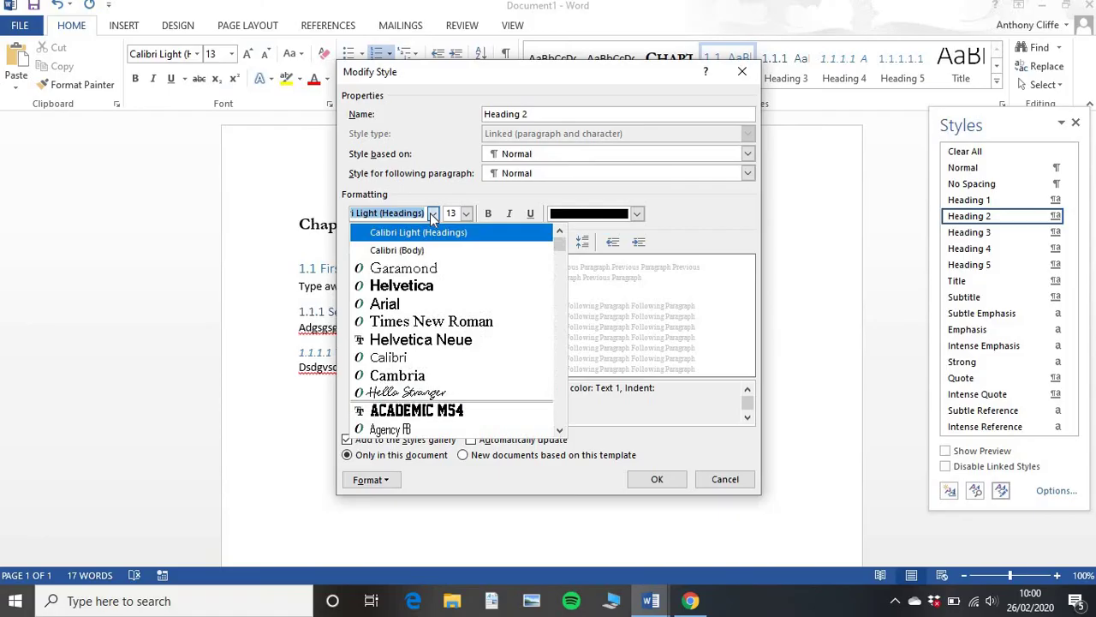
click(421, 267)
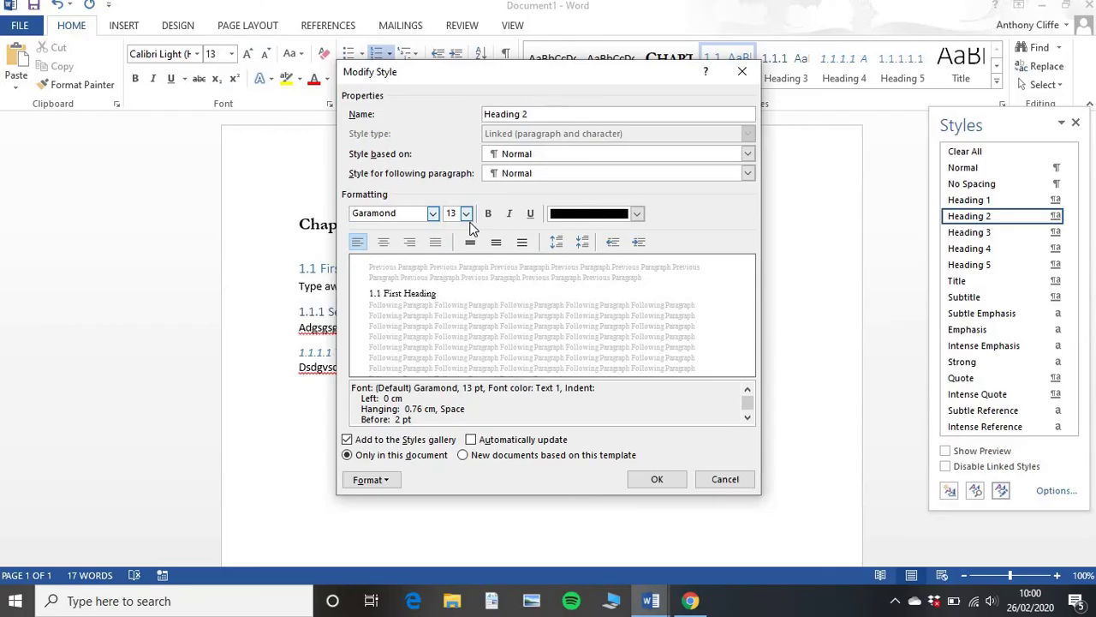
click(655, 481)
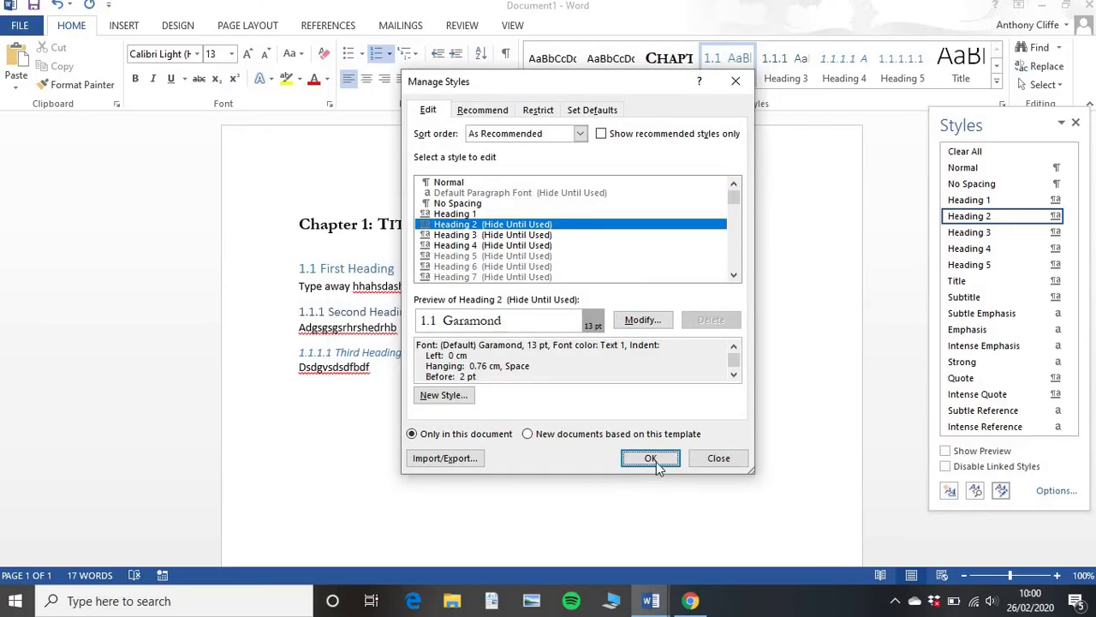
click(651, 458)
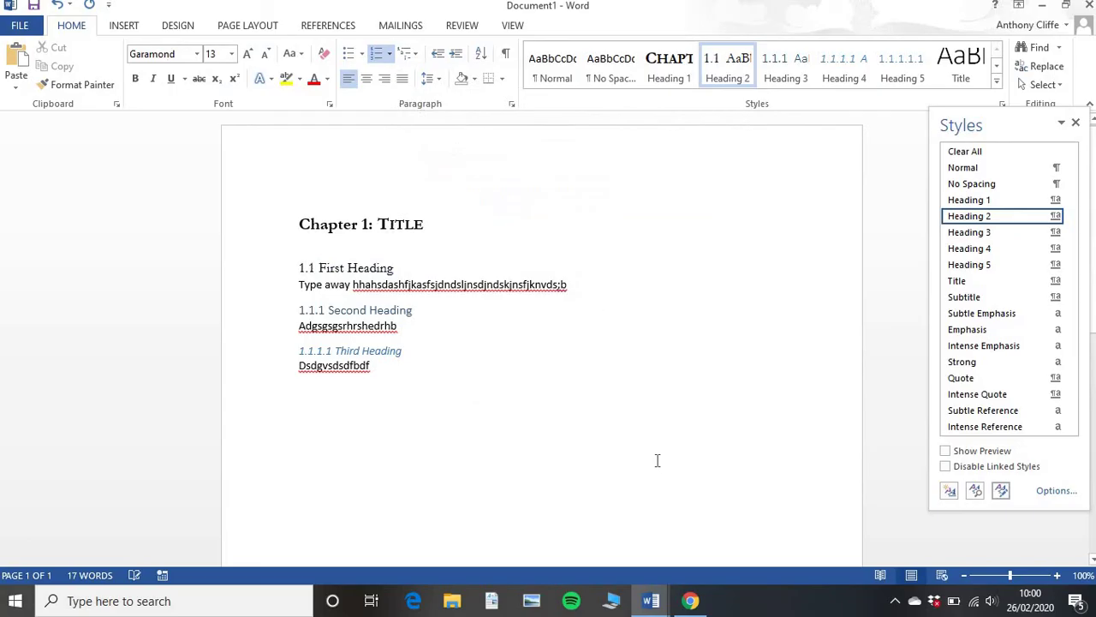
Modify the Heading 3 style through Manage Styles, giving it black font colour and the Garamond font.
click(389, 309)
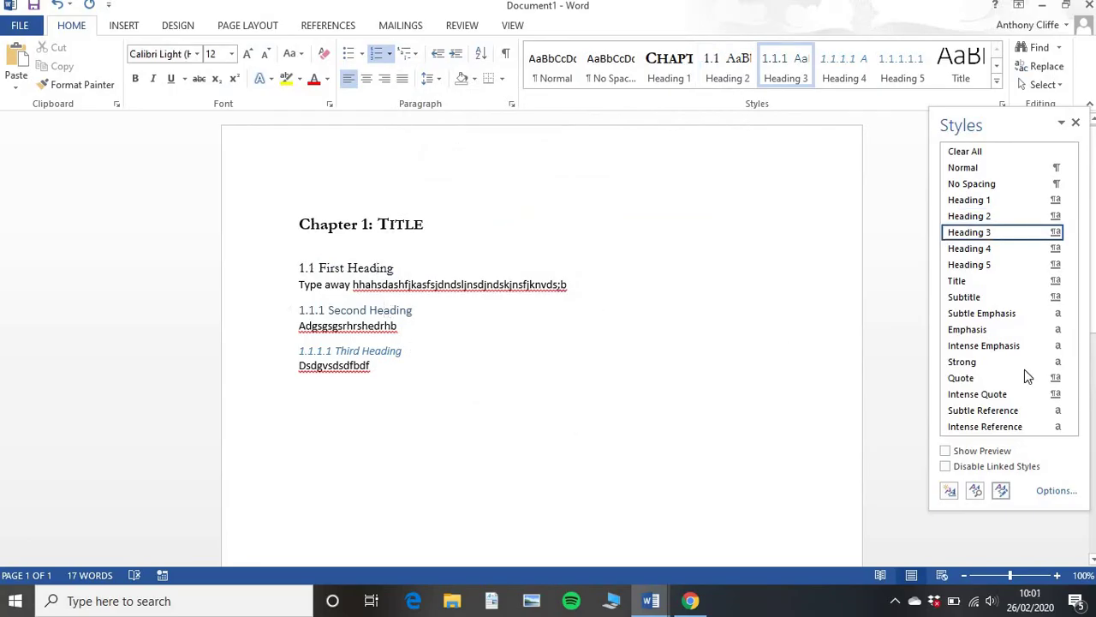
click(1000, 490)
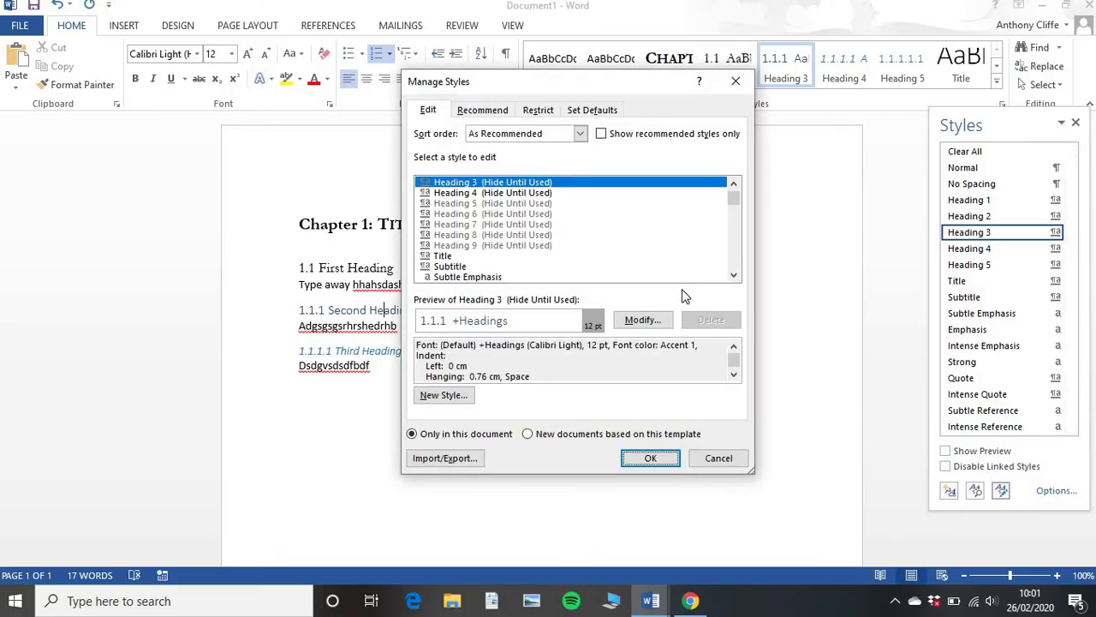
click(644, 324)
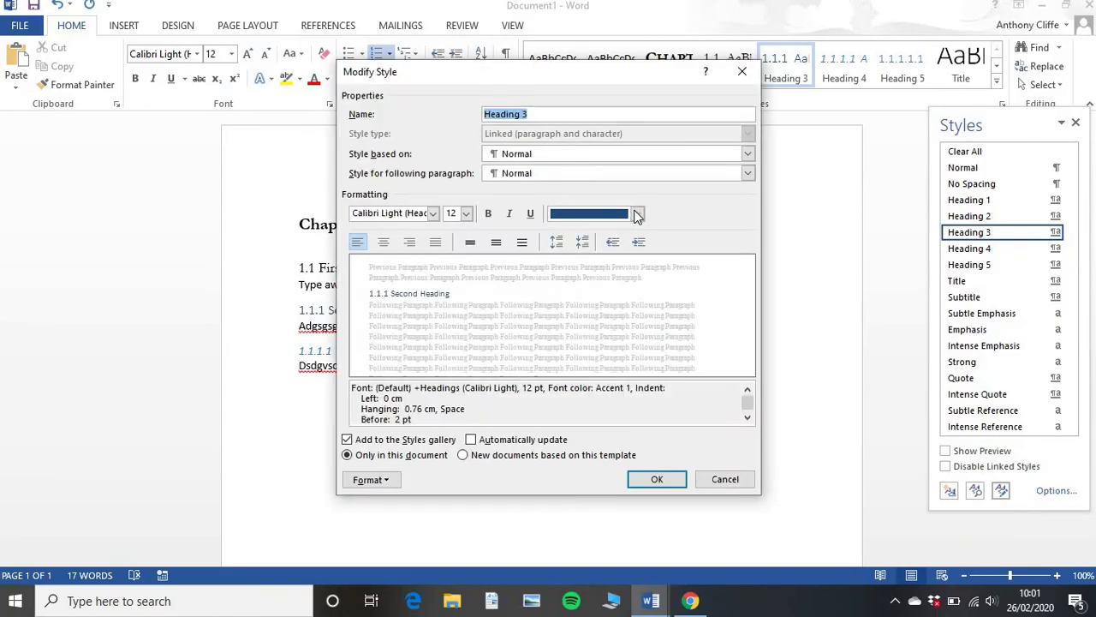
click(638, 214)
click(574, 271)
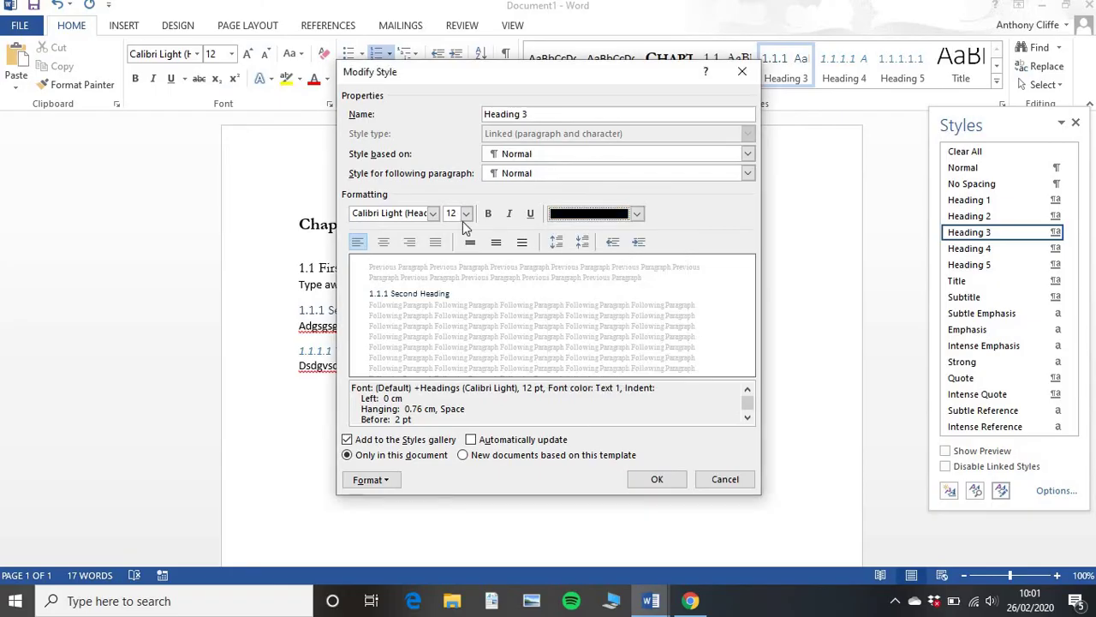
click(435, 215)
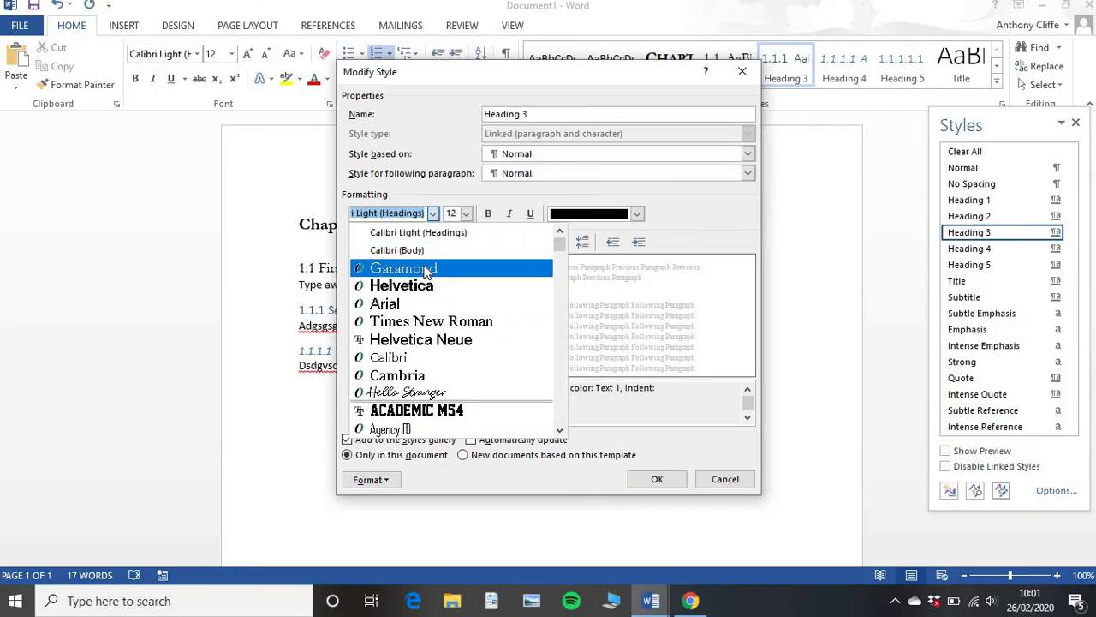
click(425, 268)
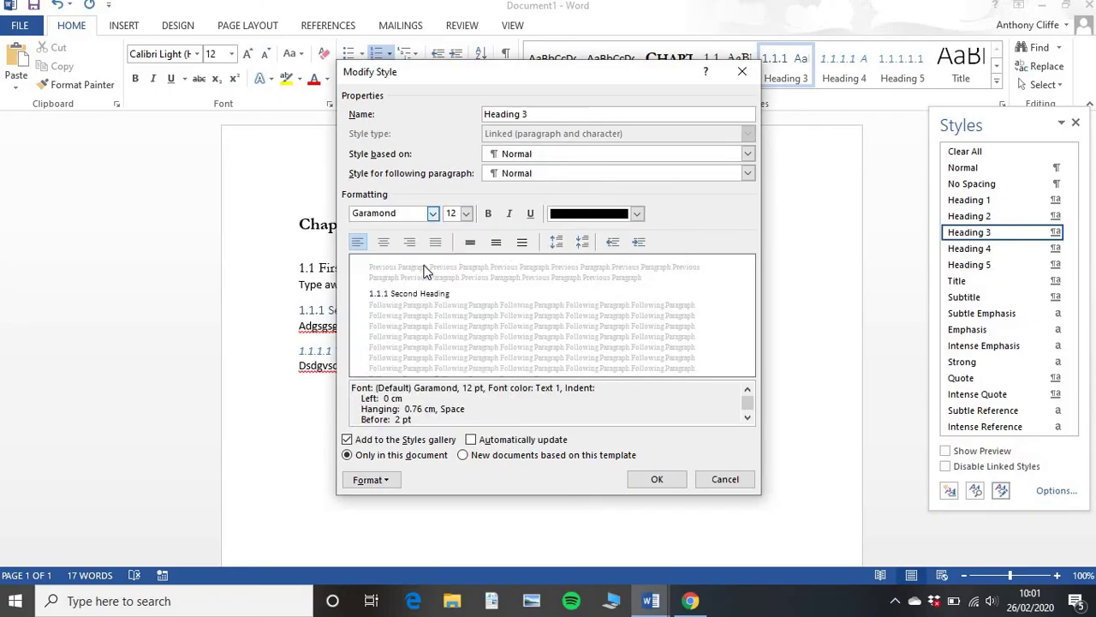
click(652, 479)
click(651, 459)
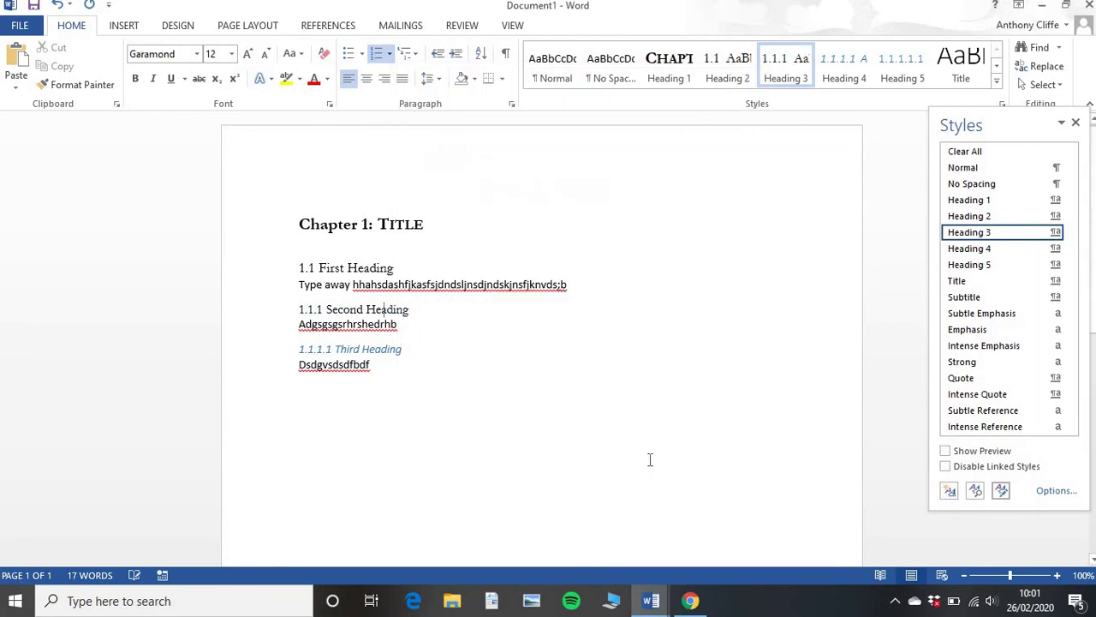
Modify the Heading 4 style used by the third heading through Manage Styles, setting black font colour and the Garamond font.
click(388, 348)
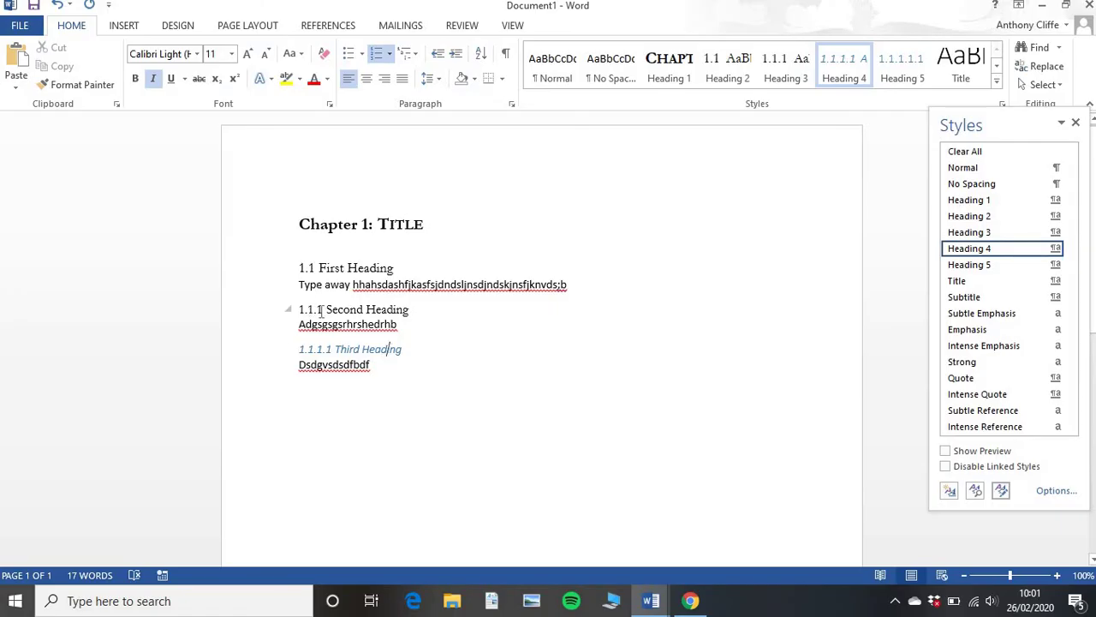
click(1002, 492)
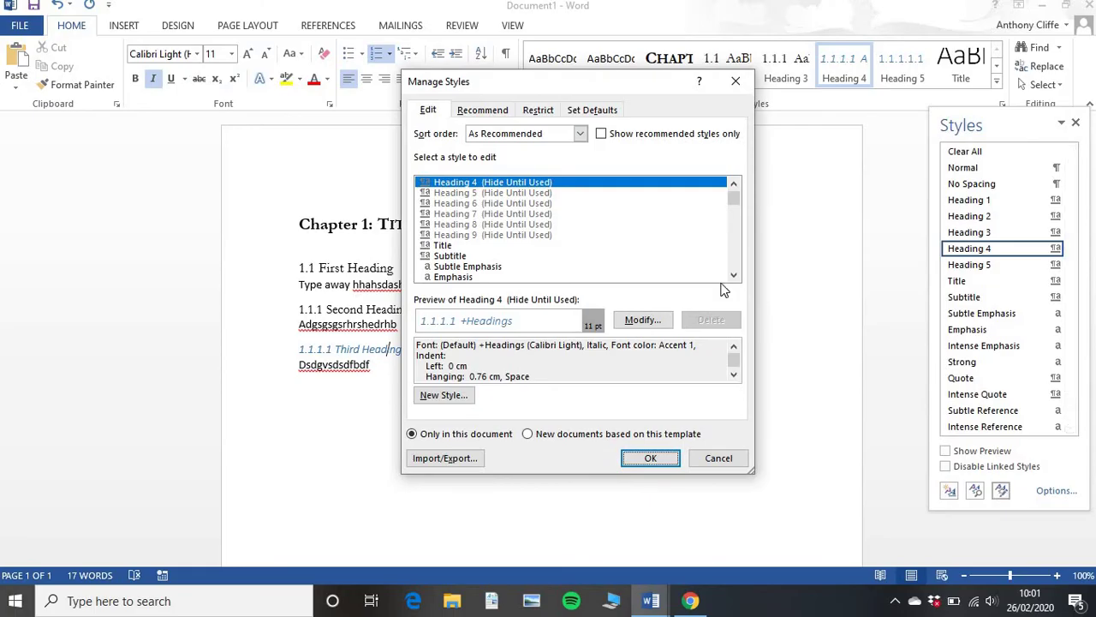
click(635, 325)
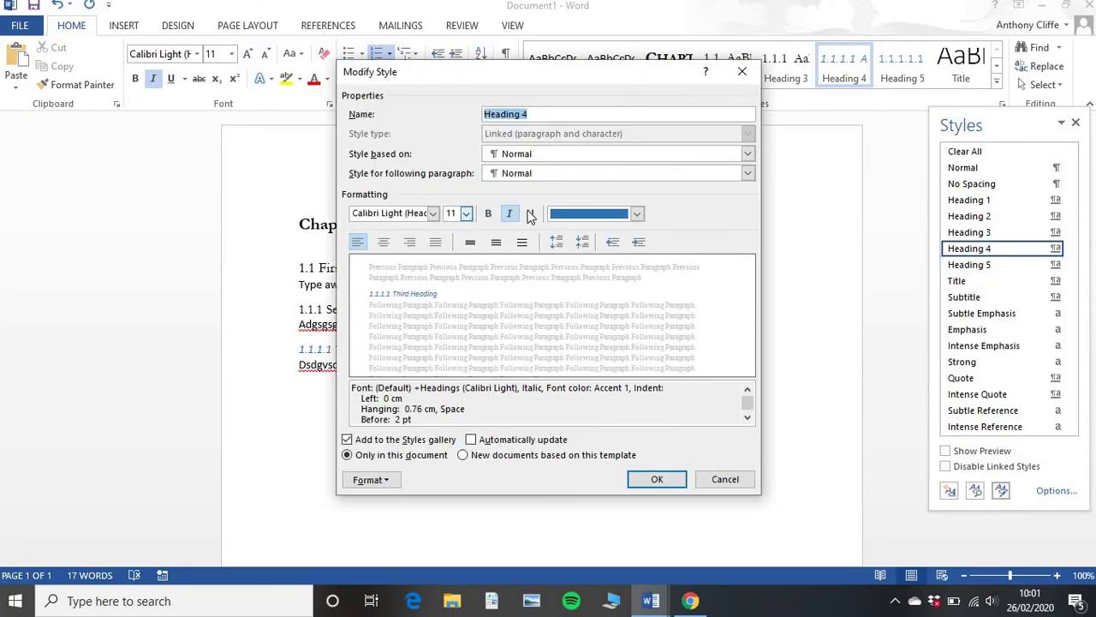
click(637, 214)
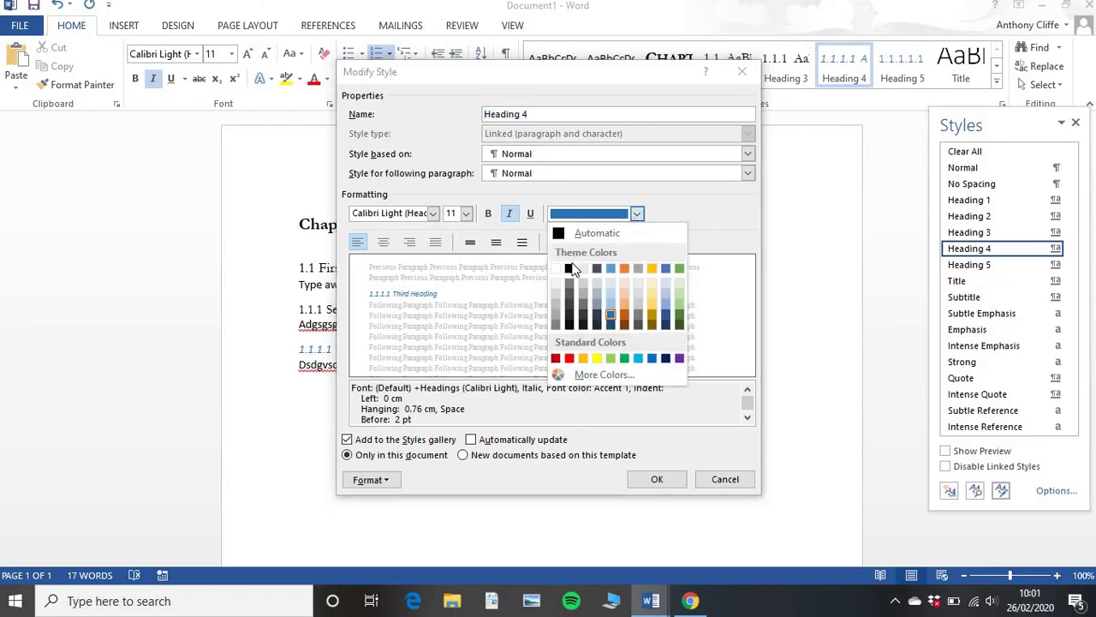
click(569, 268)
click(434, 212)
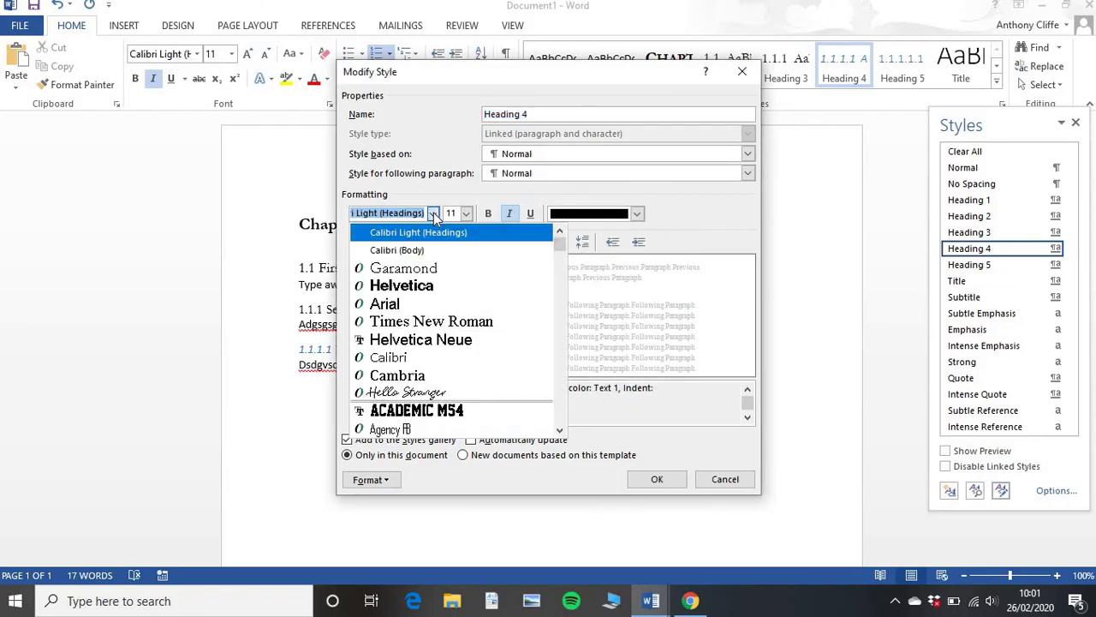
click(426, 272)
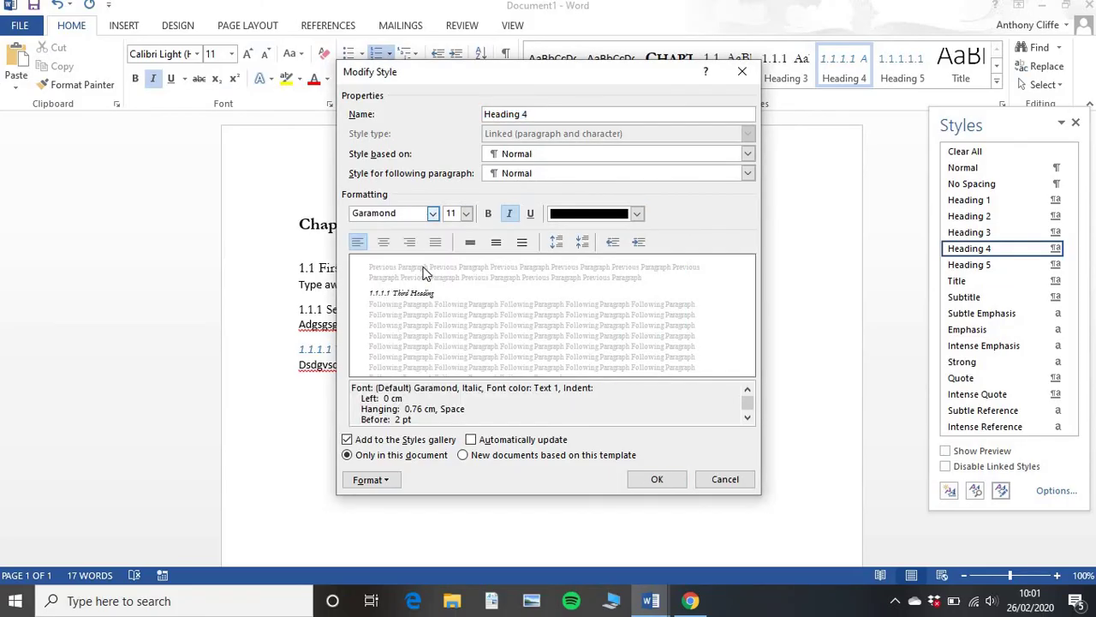
click(657, 478)
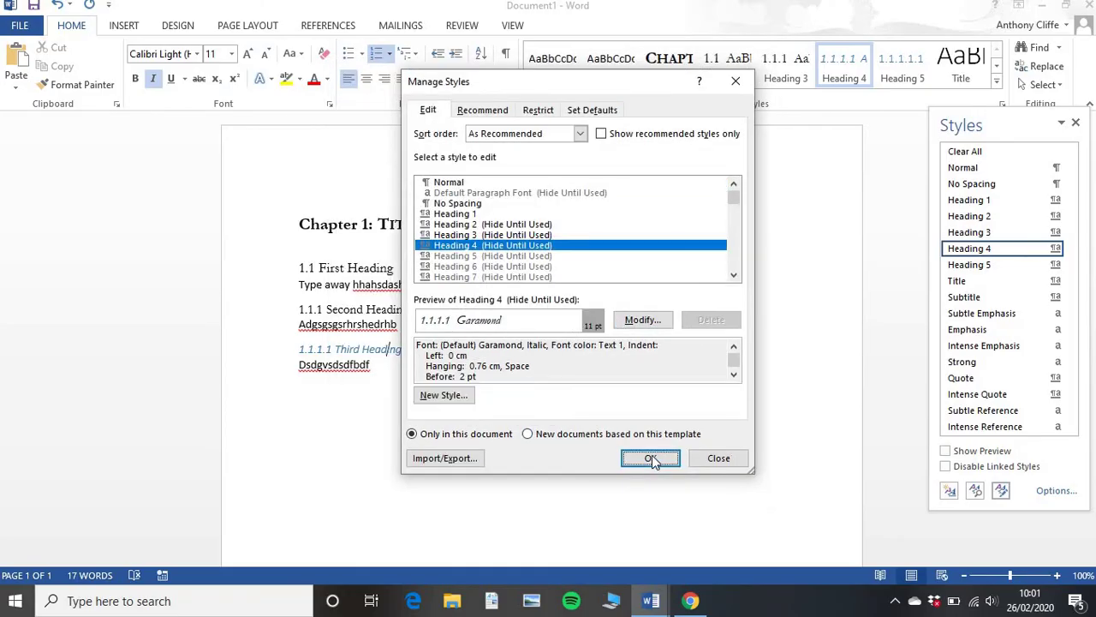
click(650, 458)
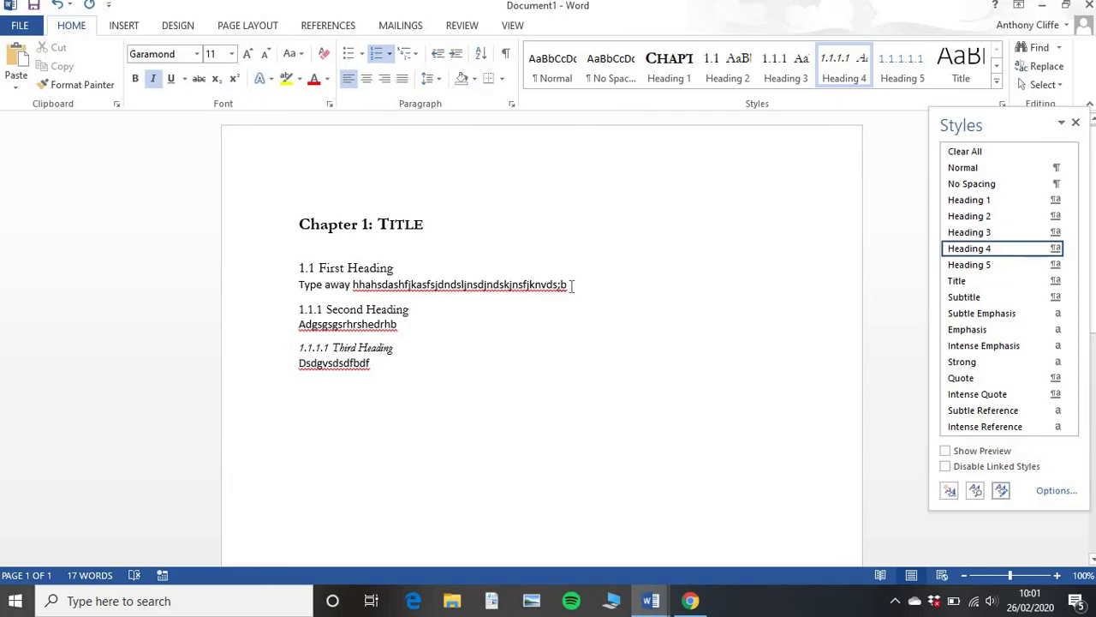
Modify the Normal style from the body text under First Heading, setting black font colour and the Garamond font.
drag(572, 285, 295, 289)
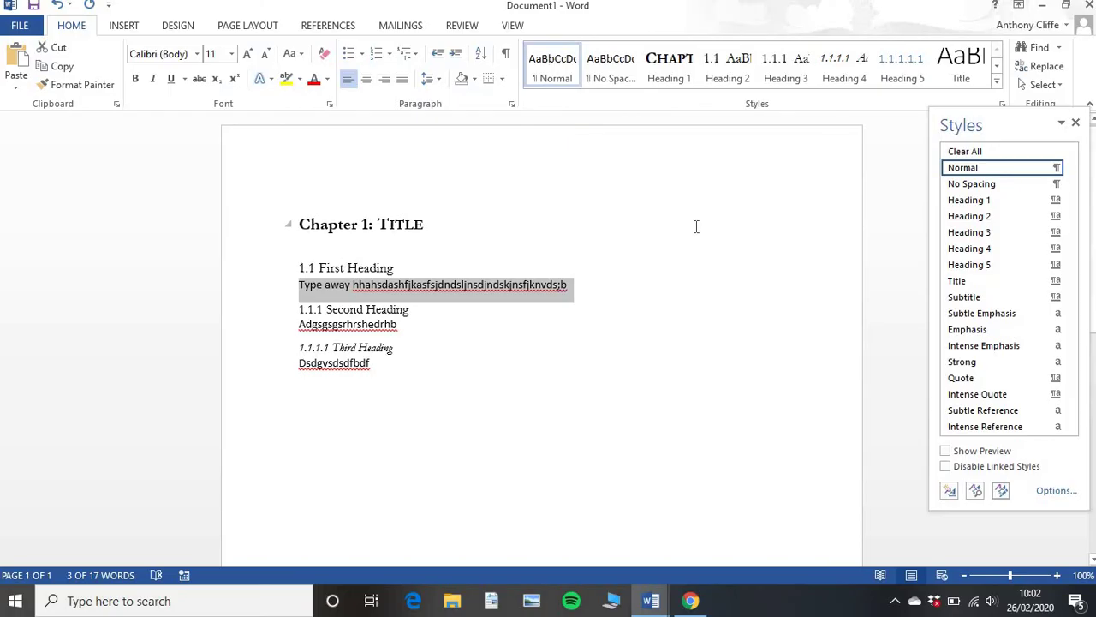
click(1002, 490)
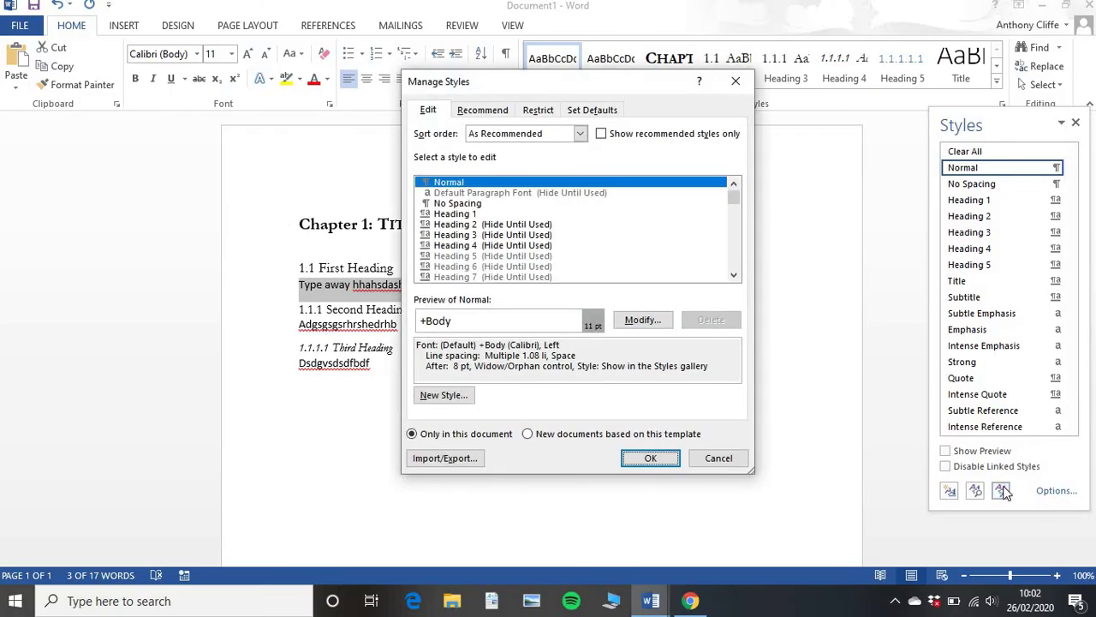
click(651, 321)
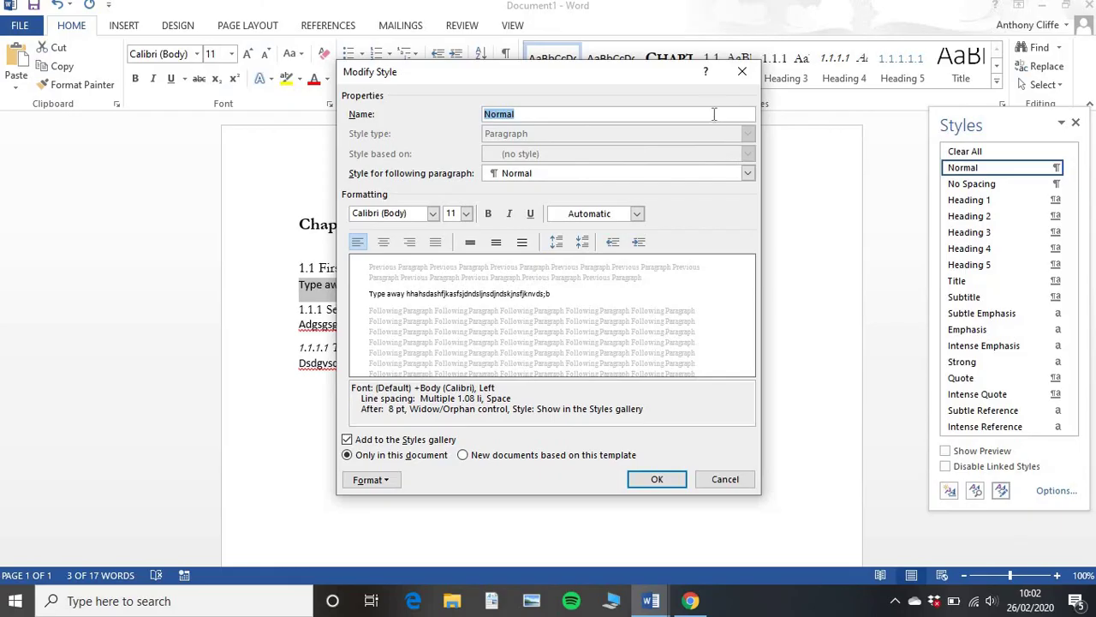
click(637, 213)
click(571, 270)
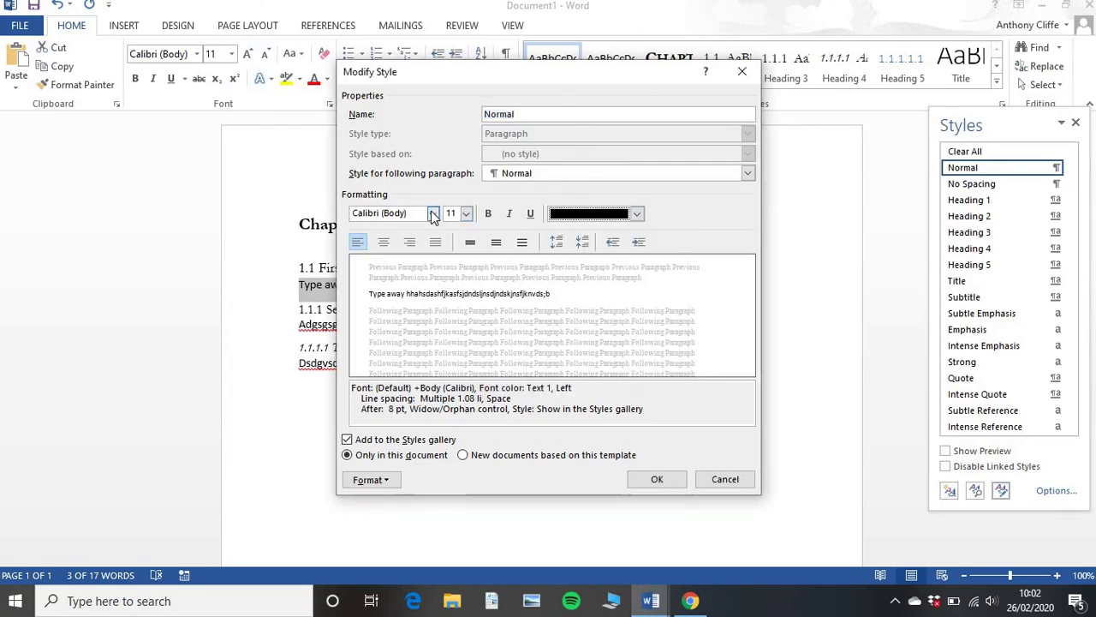
click(433, 213)
click(421, 272)
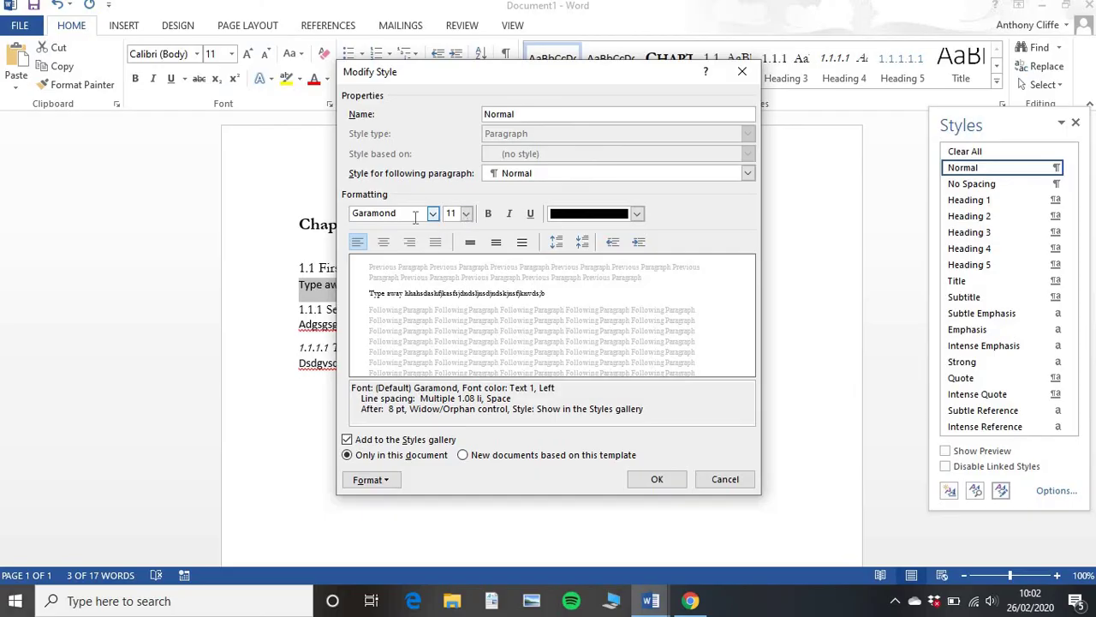
Try double and single line spacing for the Normal style, set it to 1.5 lines, and check the thesis PDF in Chrome for comparison.
click(497, 242)
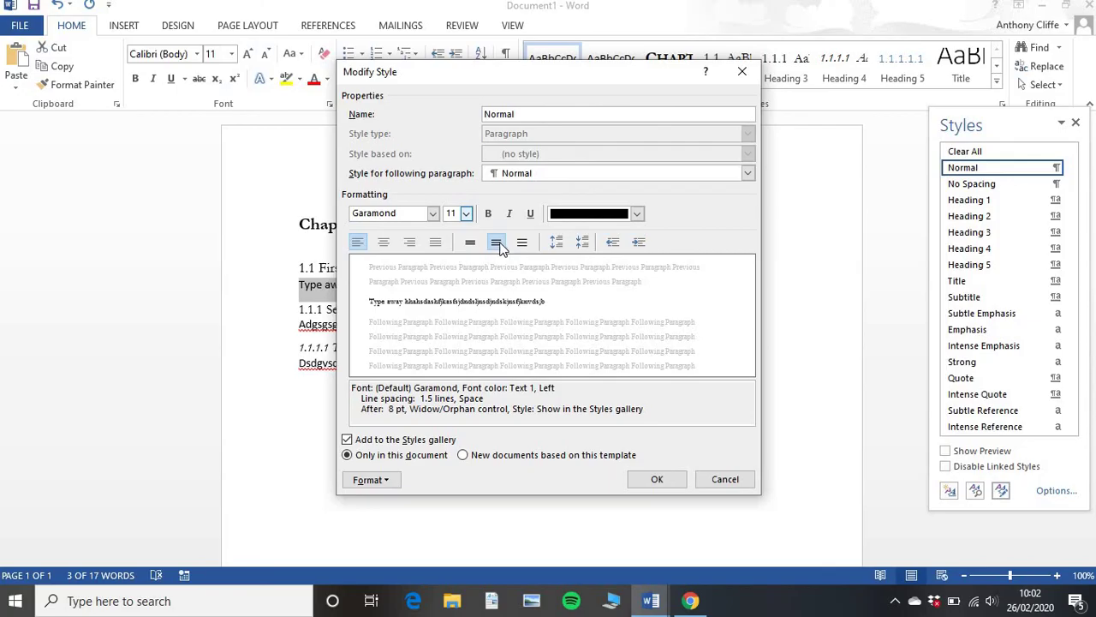
click(523, 242)
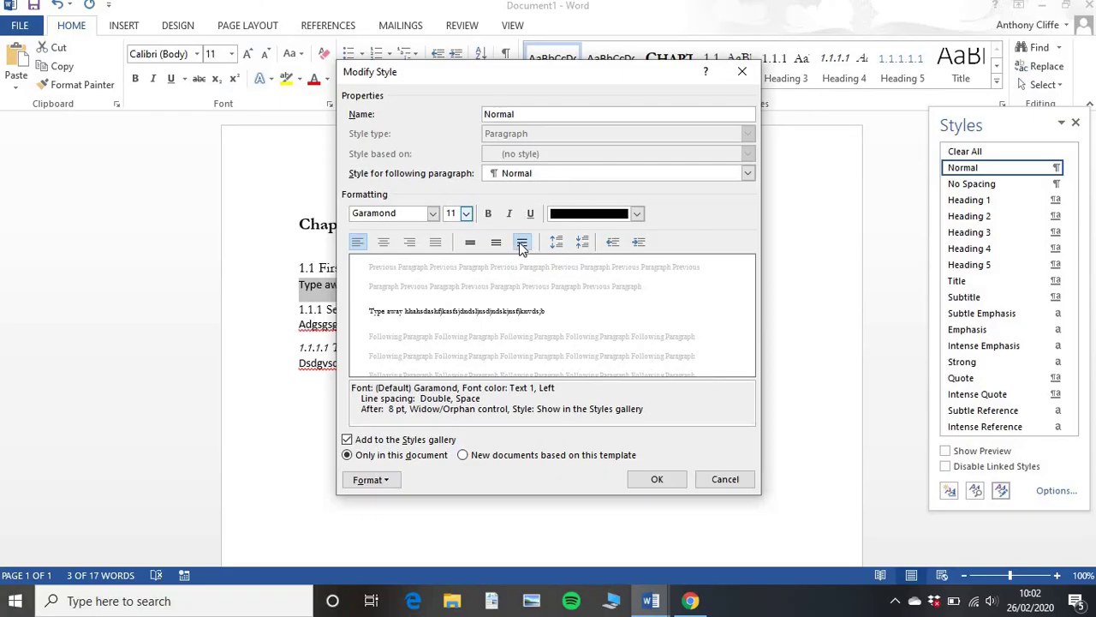
click(499, 244)
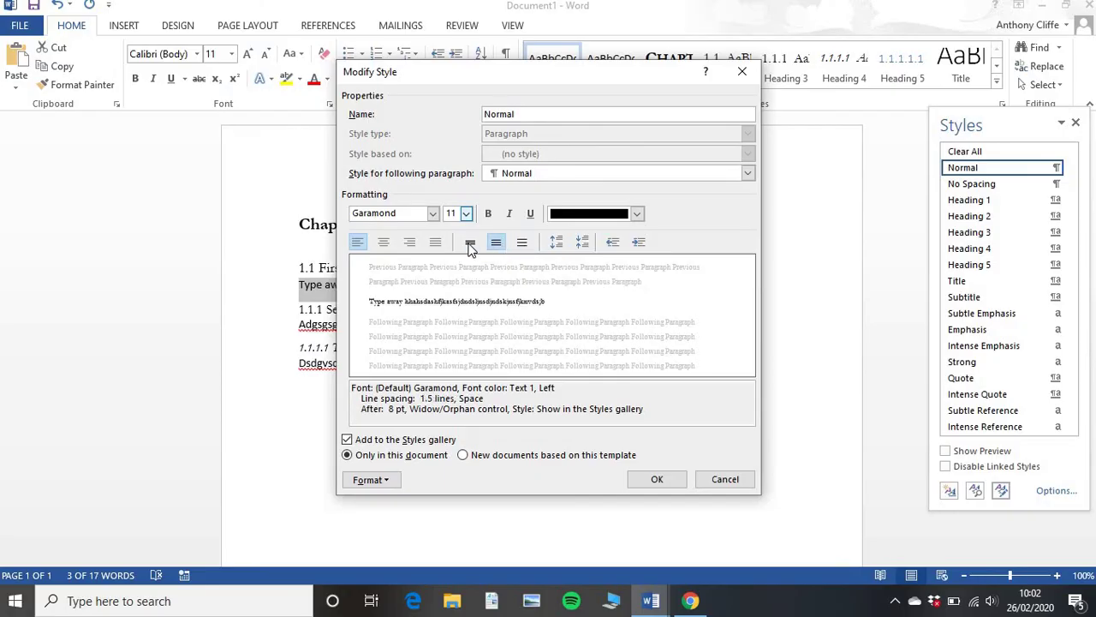
click(470, 244)
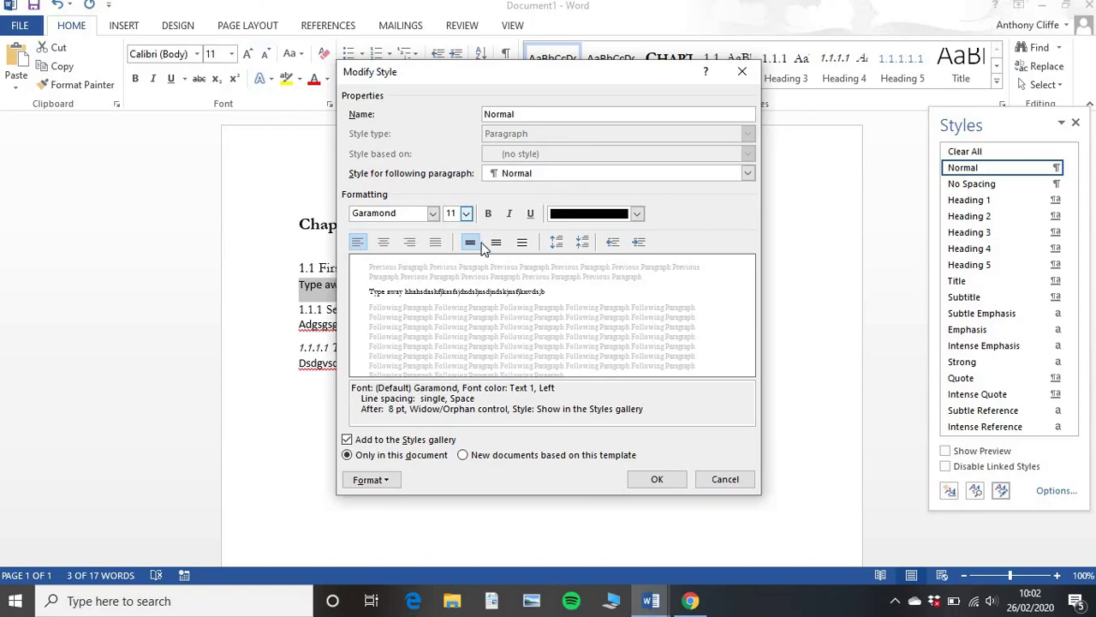
click(495, 244)
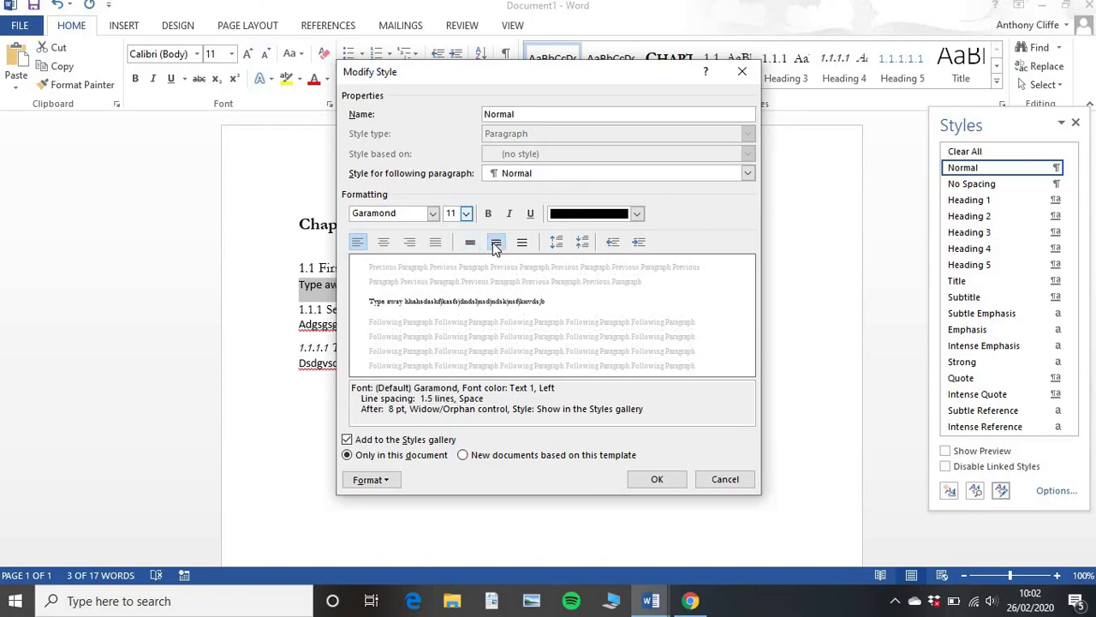
click(698, 599)
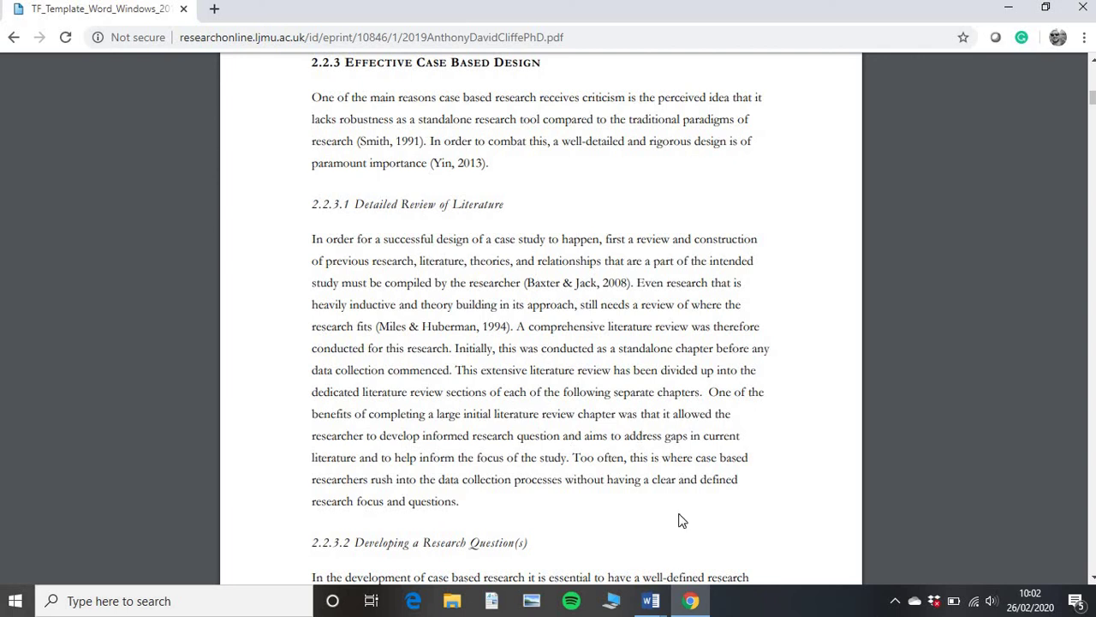
click(700, 603)
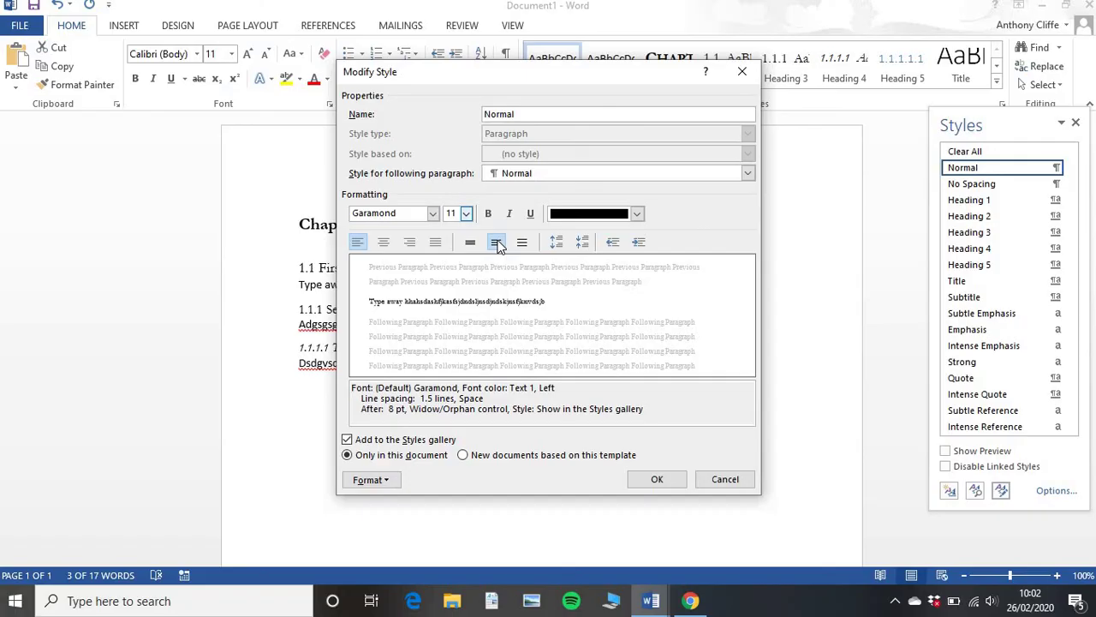
Review the Normal style's font settings and advanced character spacing options.
click(399, 480)
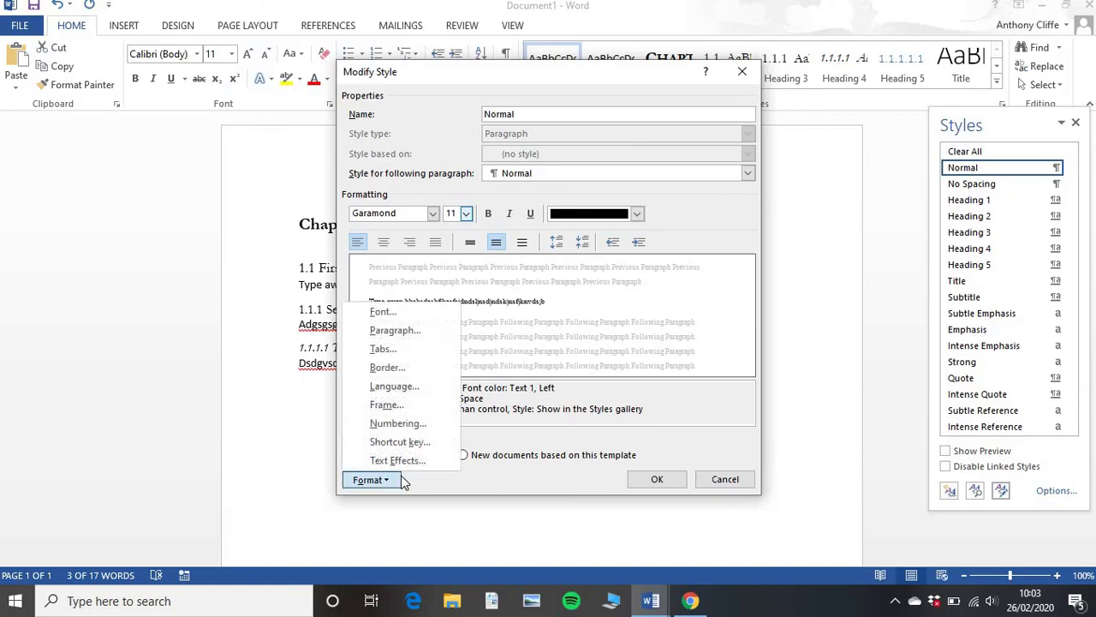
click(388, 314)
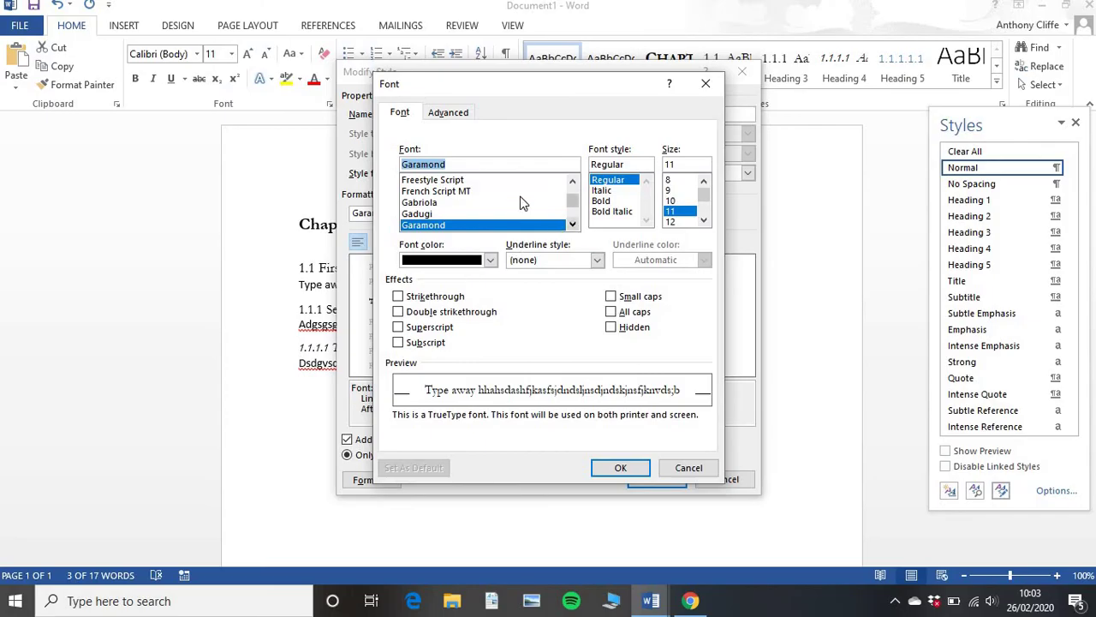
click(461, 116)
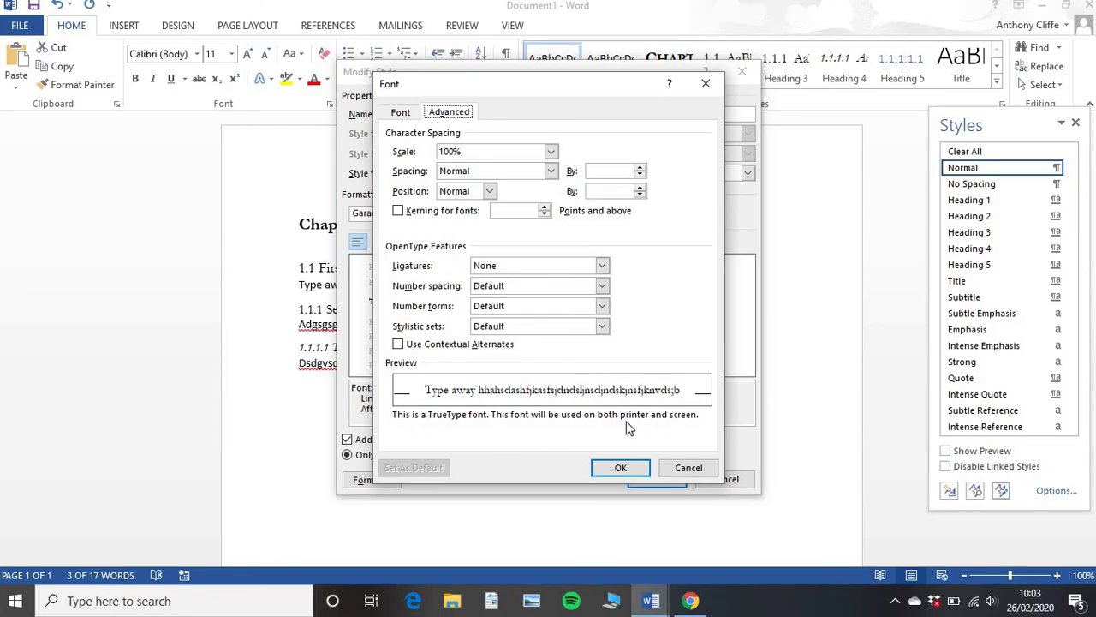
click(623, 467)
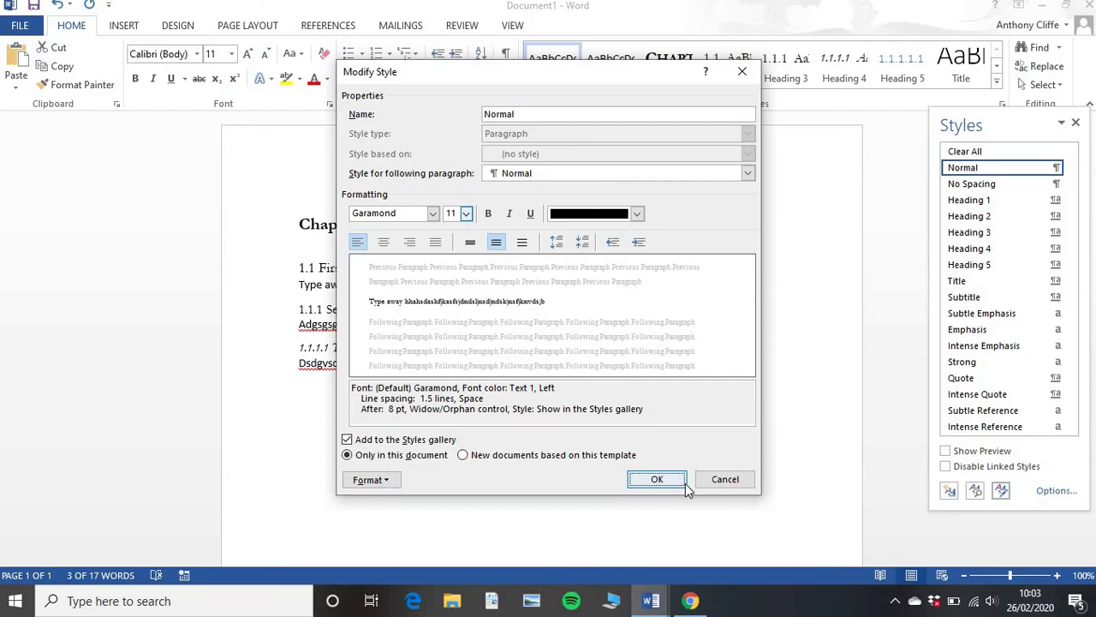
Set a 1 cm left indentation in the Normal style's paragraph settings.
click(393, 482)
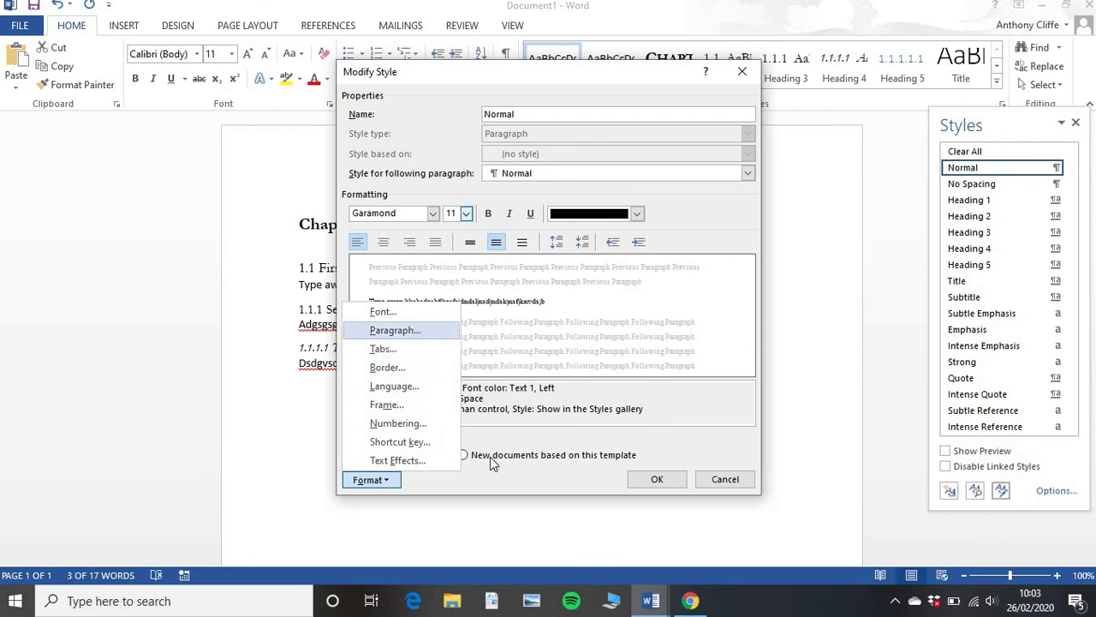
click(499, 488)
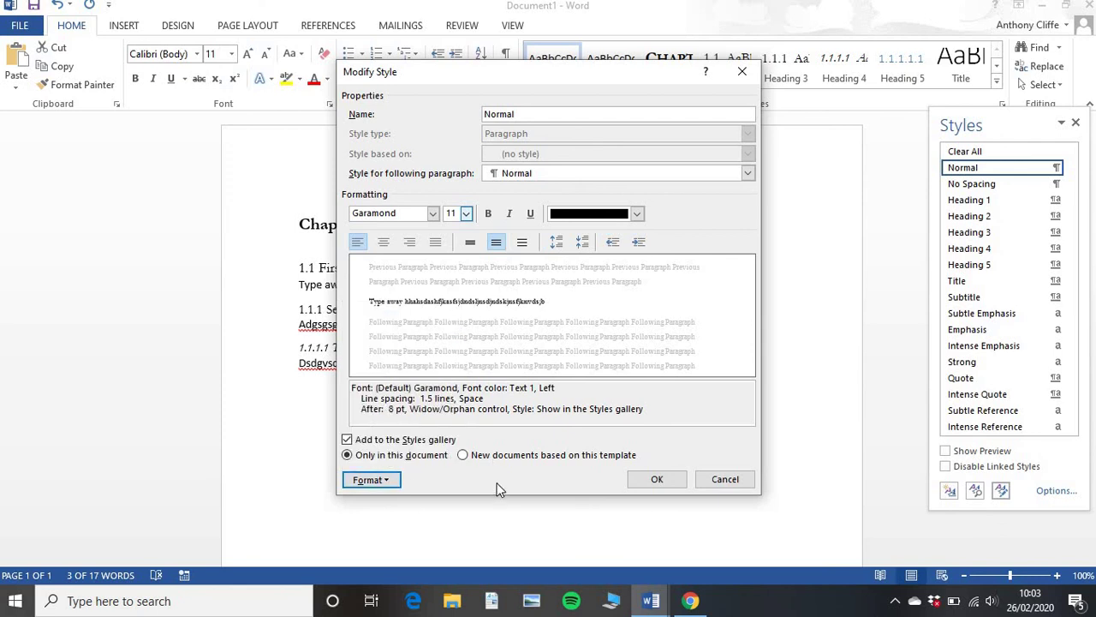
click(399, 480)
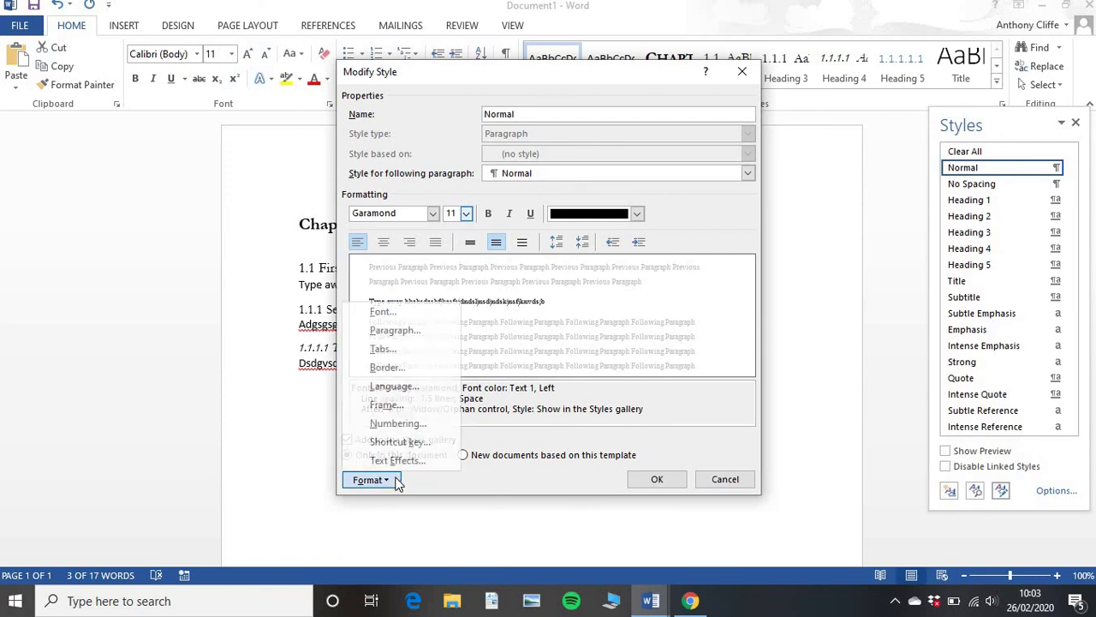
click(396, 330)
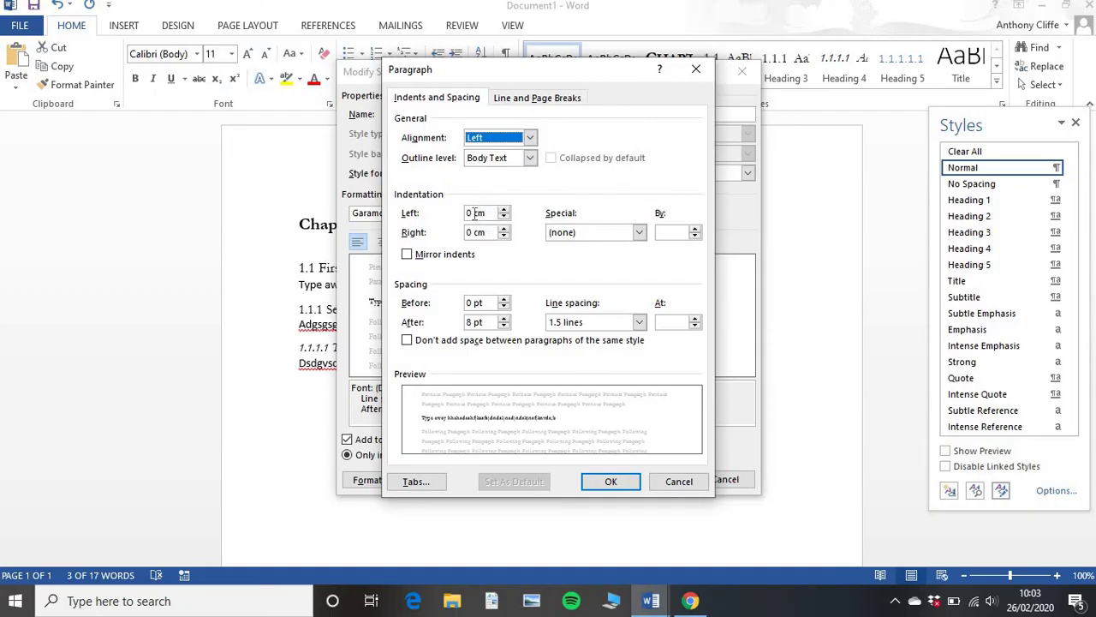
click(503, 209)
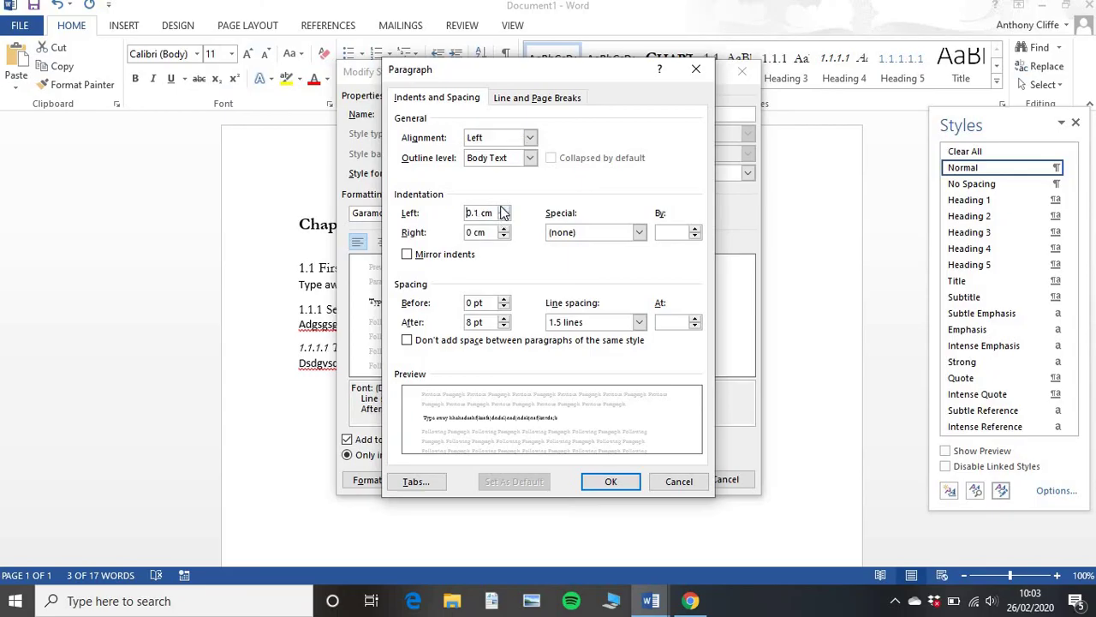
click(503, 209)
click(503, 209)
click(503, 209)
click(502, 209)
click(503, 209)
click(503, 209)
click(503, 209)
click(503, 209)
click(502, 209)
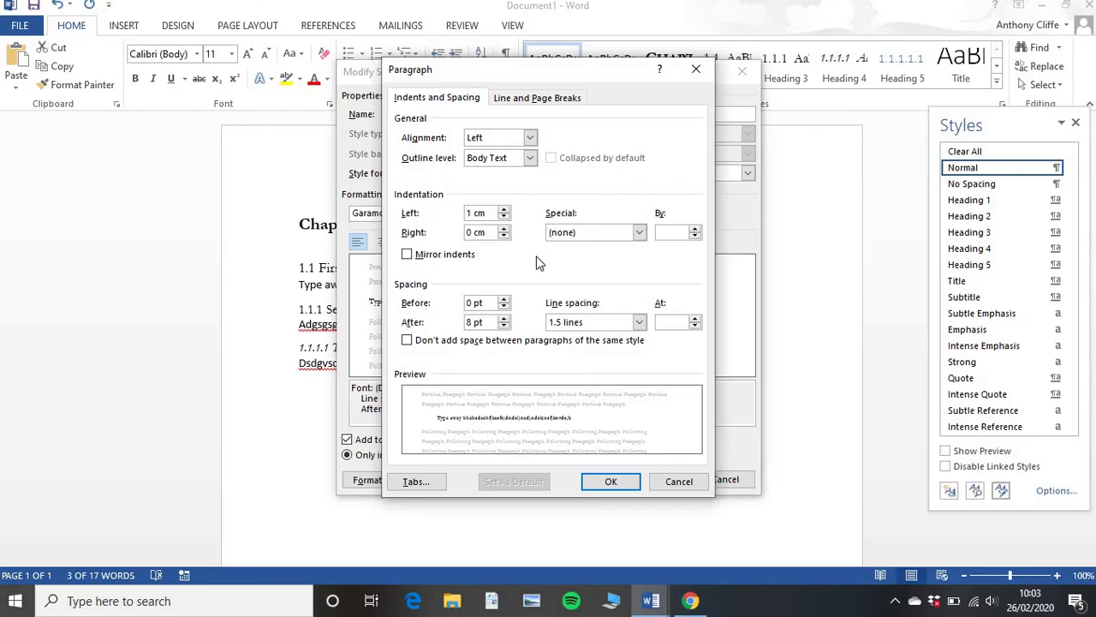
Try 12 pt spacing before paragraphs in the Normal style and return it to 0 pt.
click(505, 300)
click(504, 309)
click(505, 300)
click(504, 300)
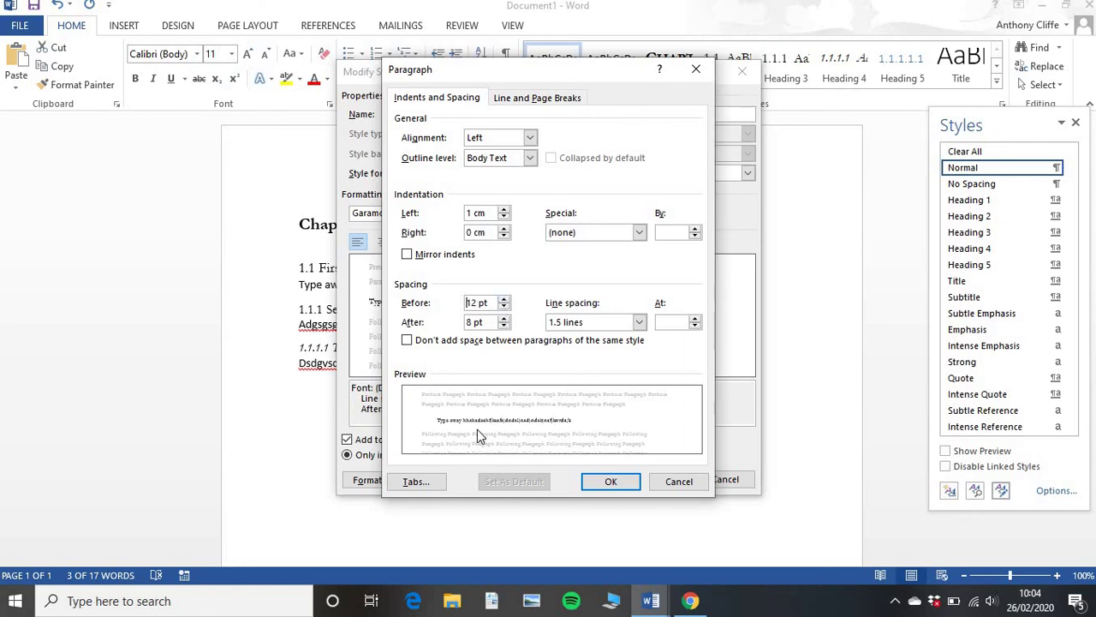
click(506, 306)
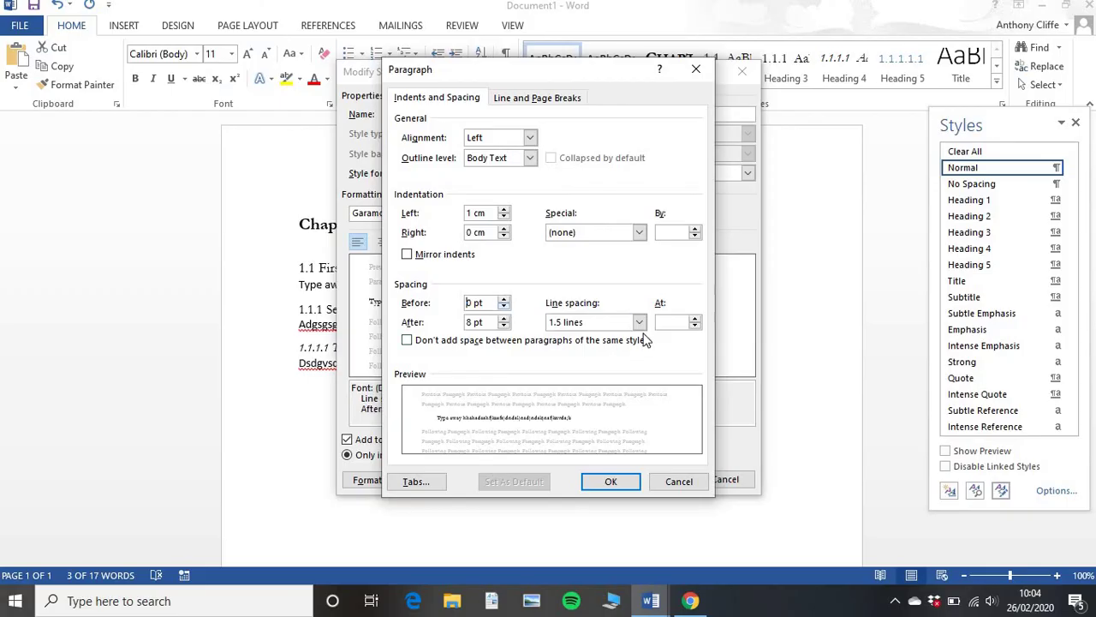
Accept the paragraph settings and apply the modified Normal style to the document.
click(618, 485)
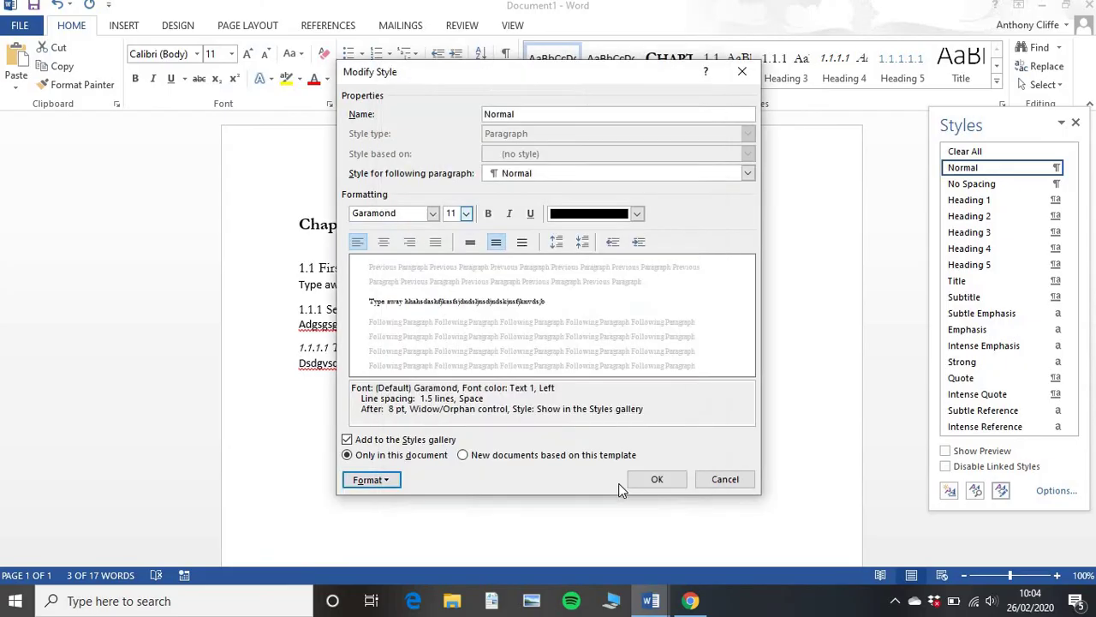
click(656, 479)
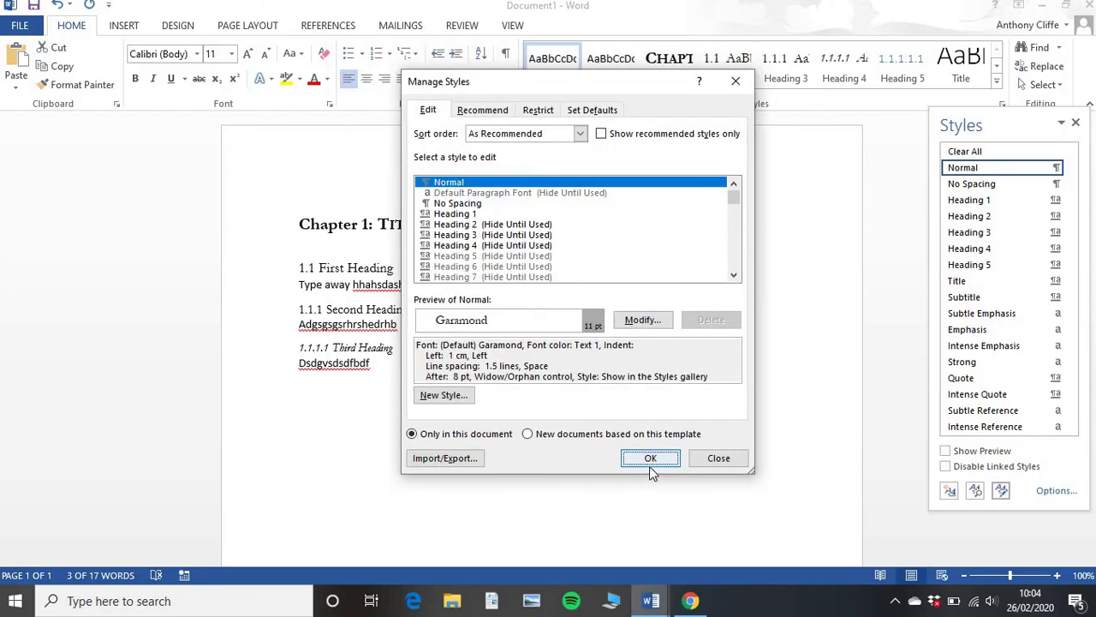
click(651, 459)
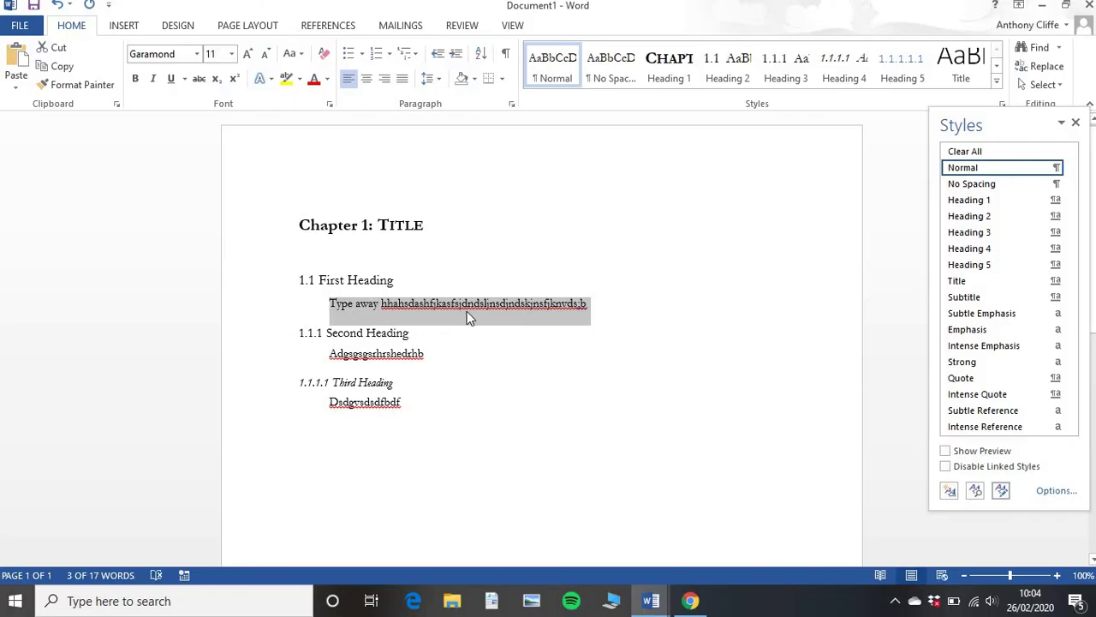
Add the filler paragraph "Dgs\gsf\g\sfgdsg\ssdvsdvfb" below the body text under Third Heading.
click(408, 364)
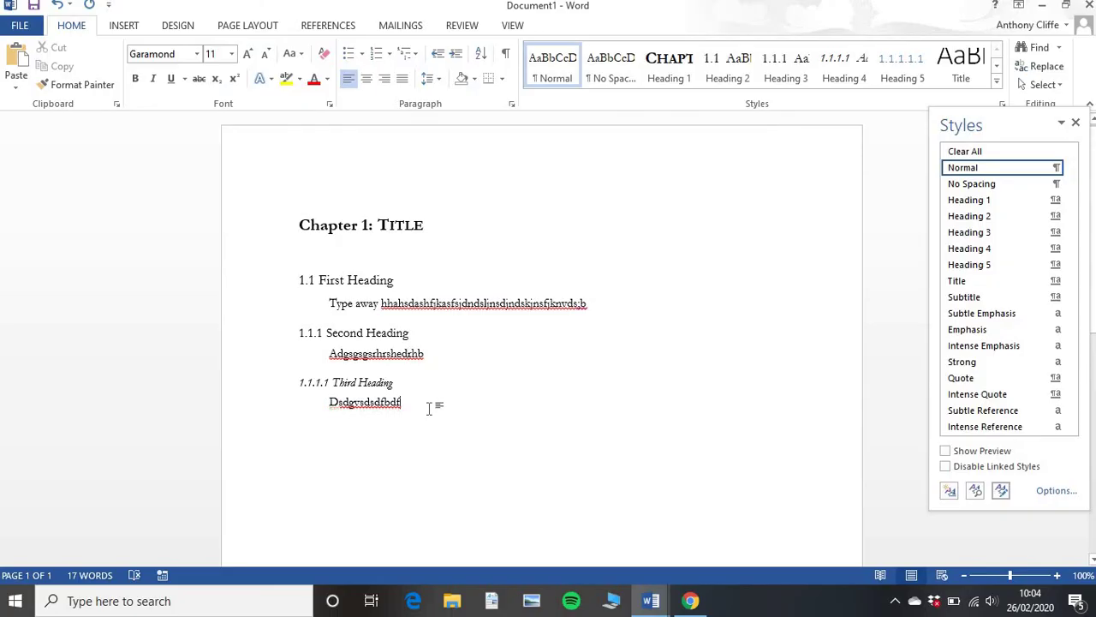
key(Return)
text(Dgs\gsf\g\sfgdsg\ssdvsdvfb)
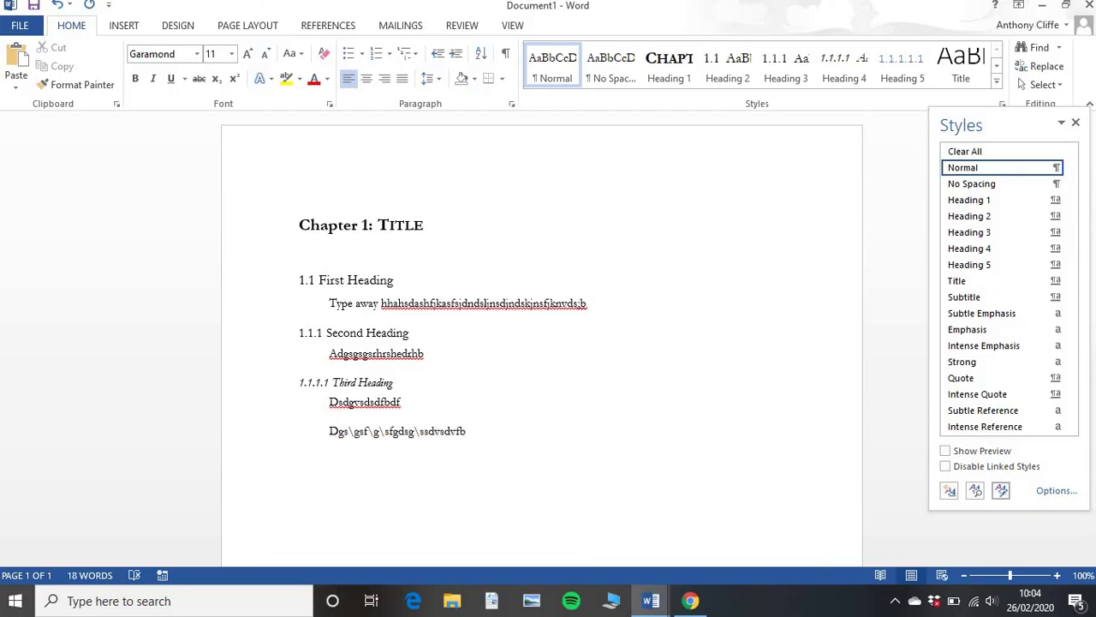
Add a Heading 1 chapter titled "Title 2" at the document's end, with the filler body text "Asfadgsdg\fsh\fh" beneath it.
key(Return)
click(681, 89)
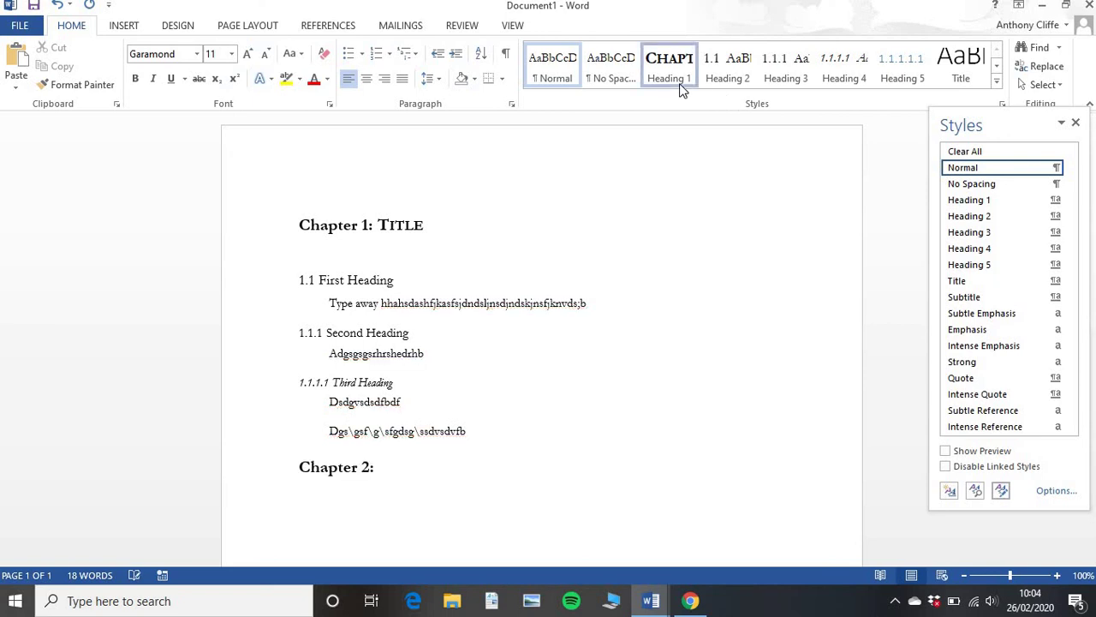
text(Title 2)
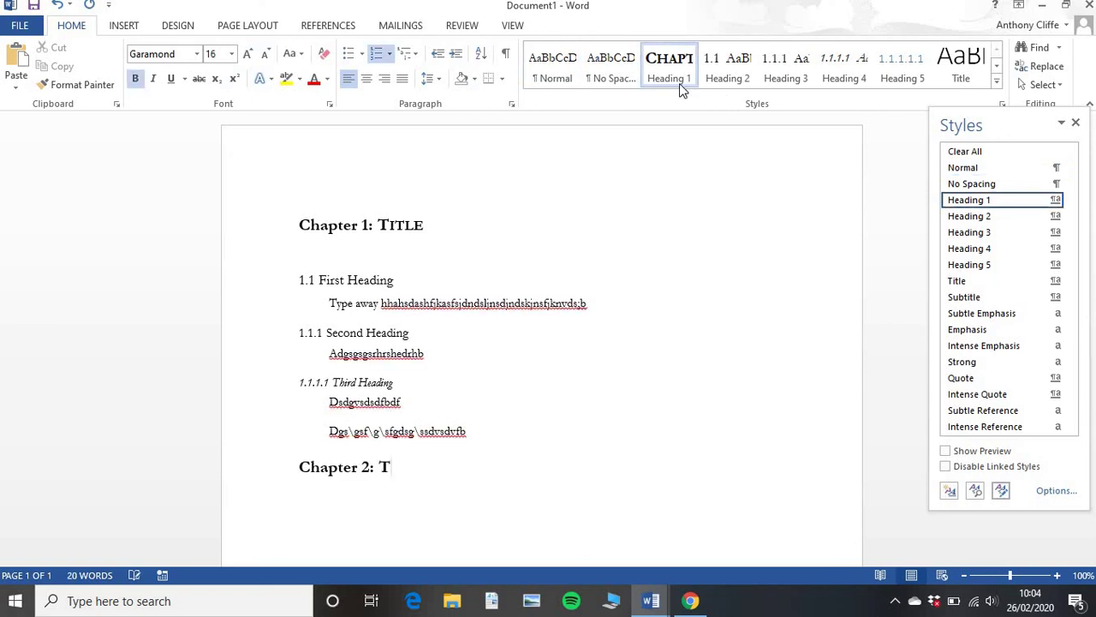
key(Return)
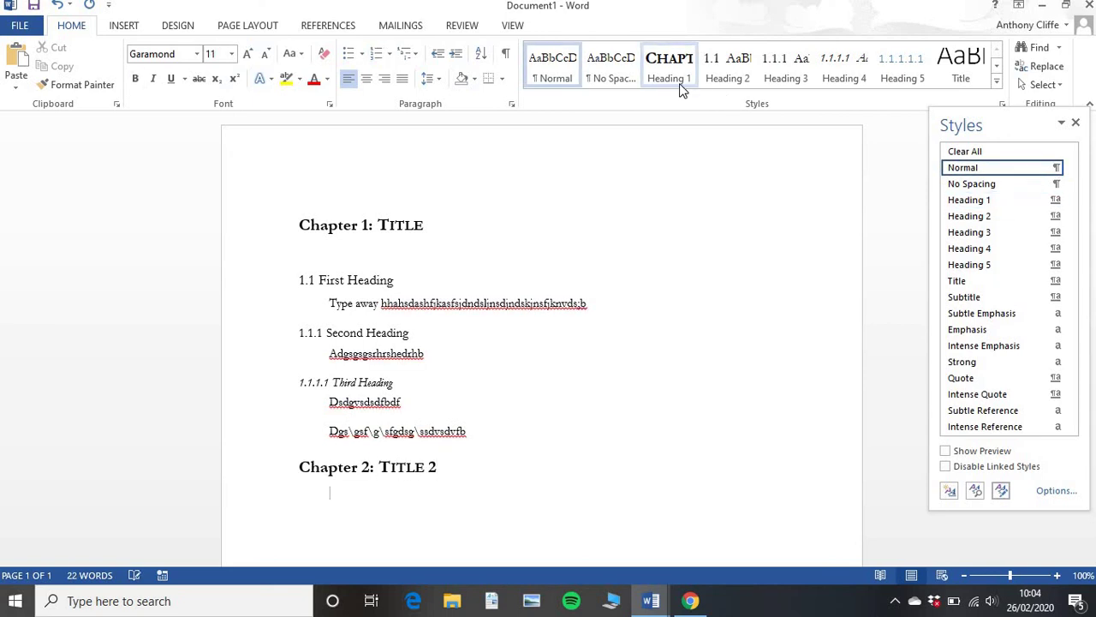
text(Asfadgsdgshh)
Add a Heading 2 subheading titled "Title" below the second chapter's body text, followed by an empty paragraph.
key(Return)
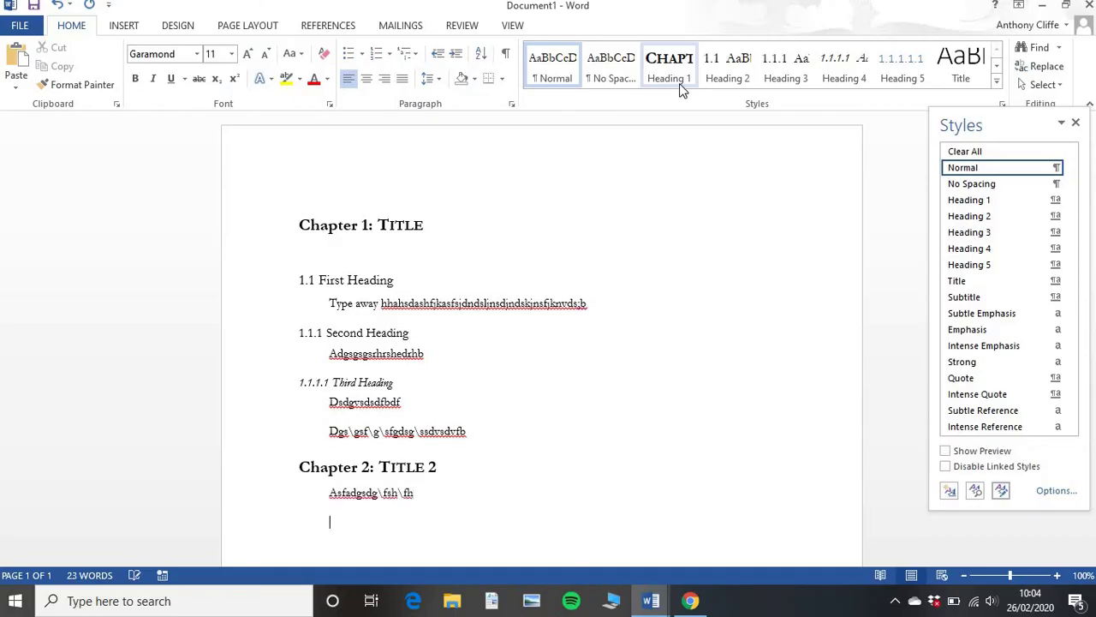
click(726, 76)
text(to)
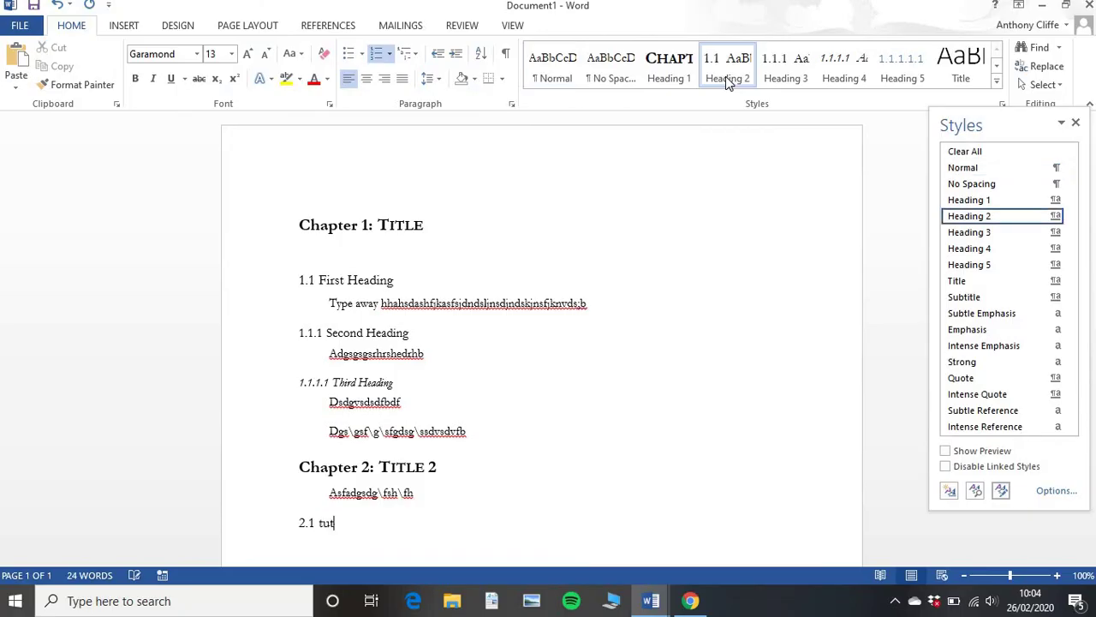
key(BackSpace)
text(itle)
key(Return)
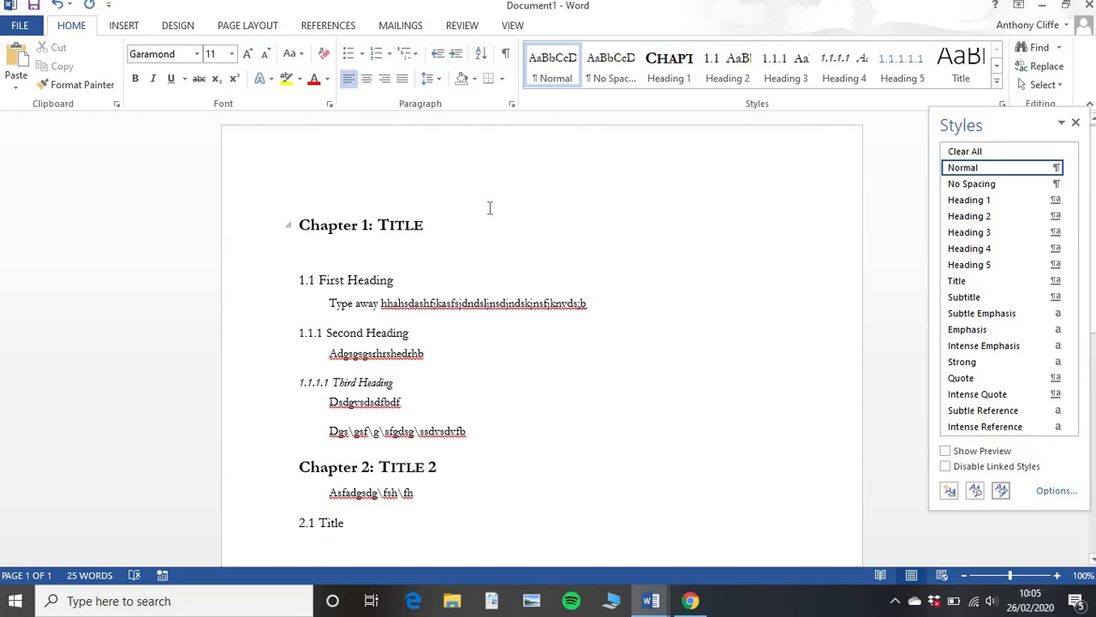
Try the Heading 1 style on the empty last paragraph and undo it.
click(669, 74)
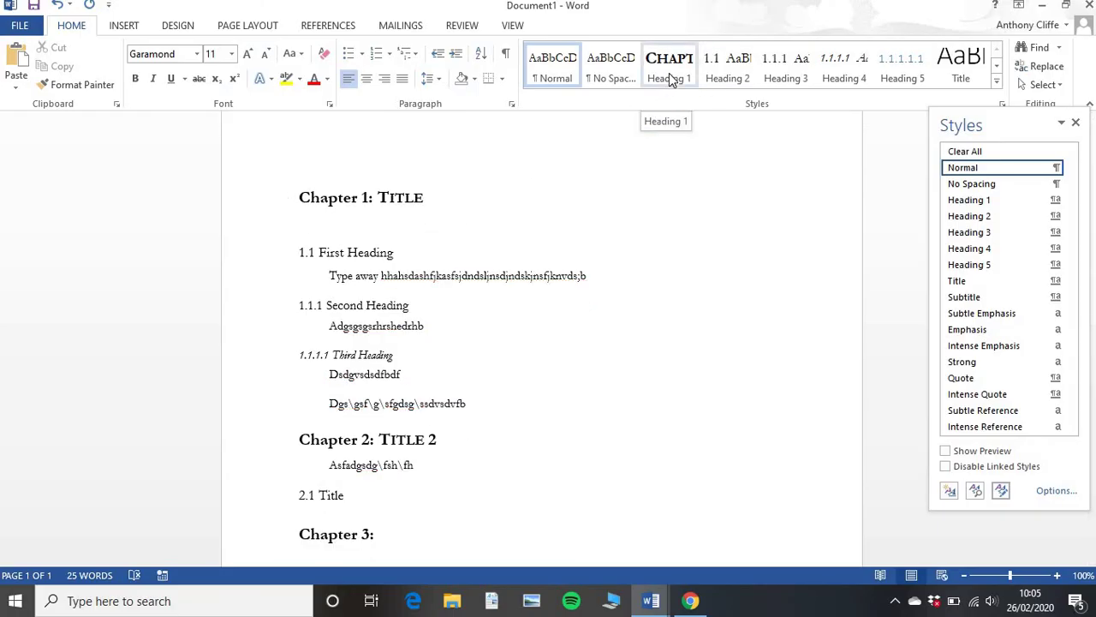
key(ctrl+z)
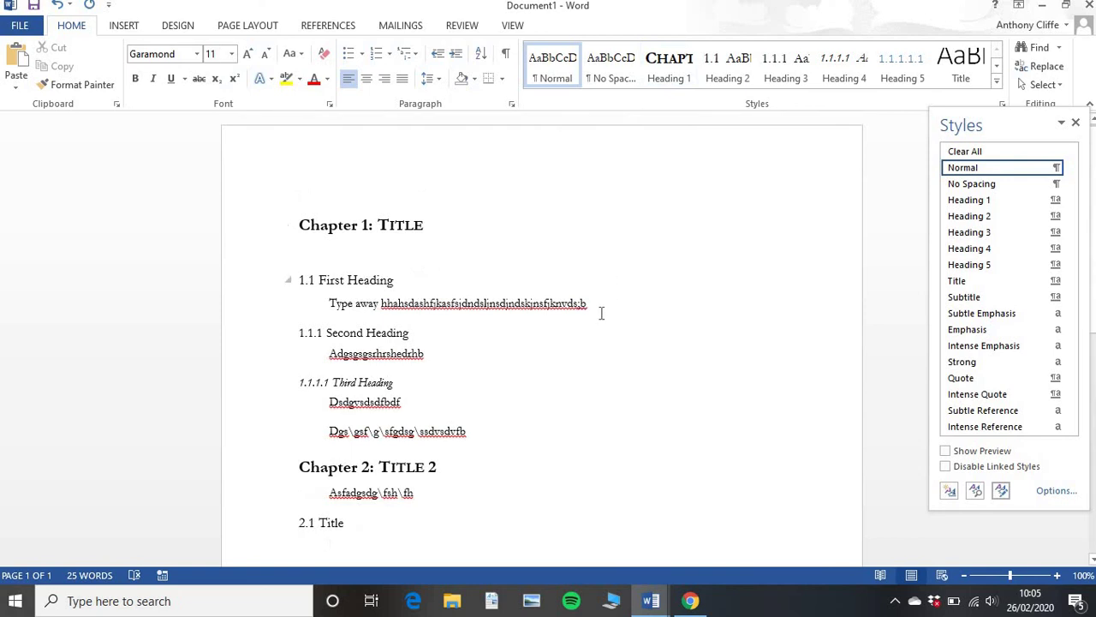